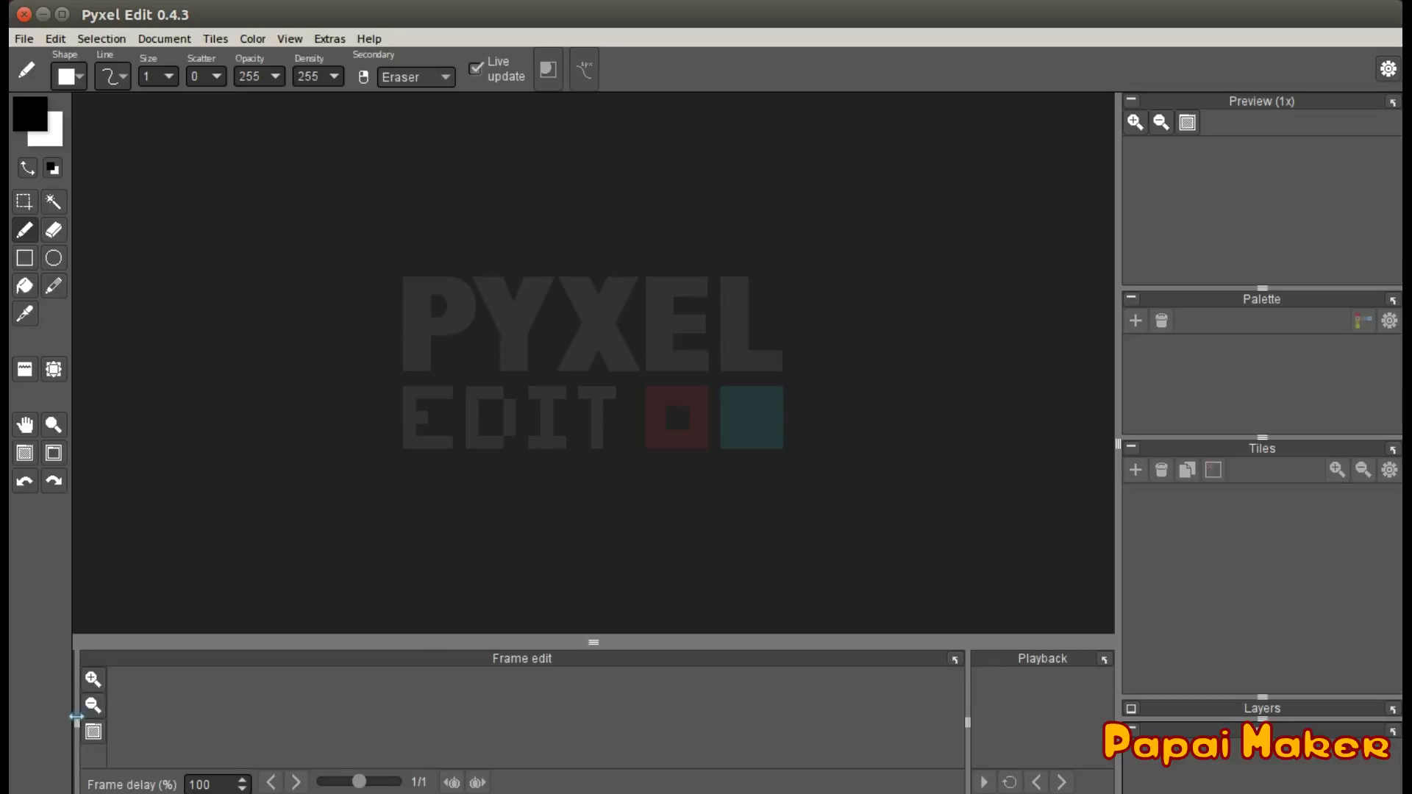
Reveal the collapsed Animations panel beside the frame editor and slightly enlarge the whole animation area
left_click_drag(76, 720, 242, 696)
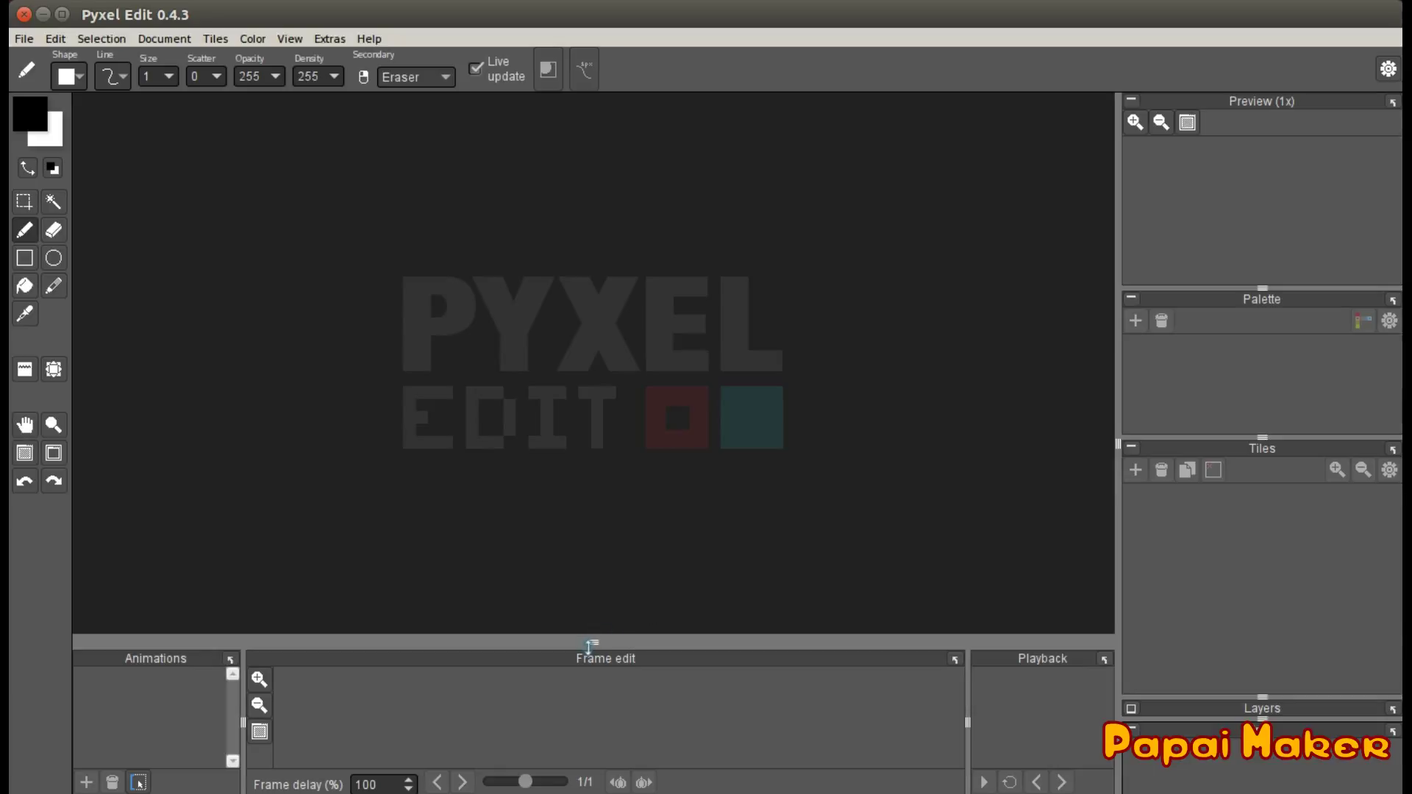
left_click_drag(592, 644, 593, 632)
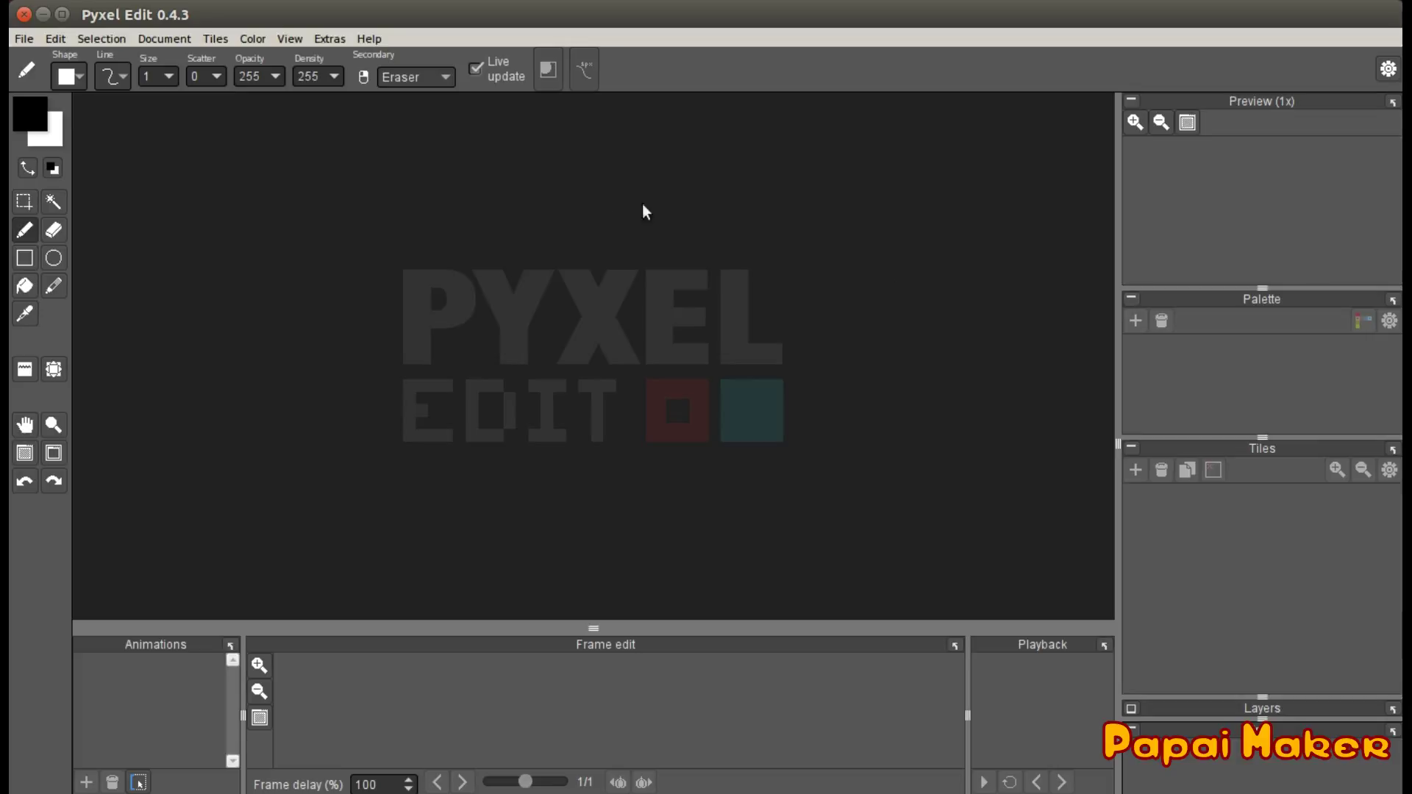
Create a tiled document 4 tiles wide and 1 tile high, with tiles 16 pixels wide and 16 pixels high
left_click(24, 38)
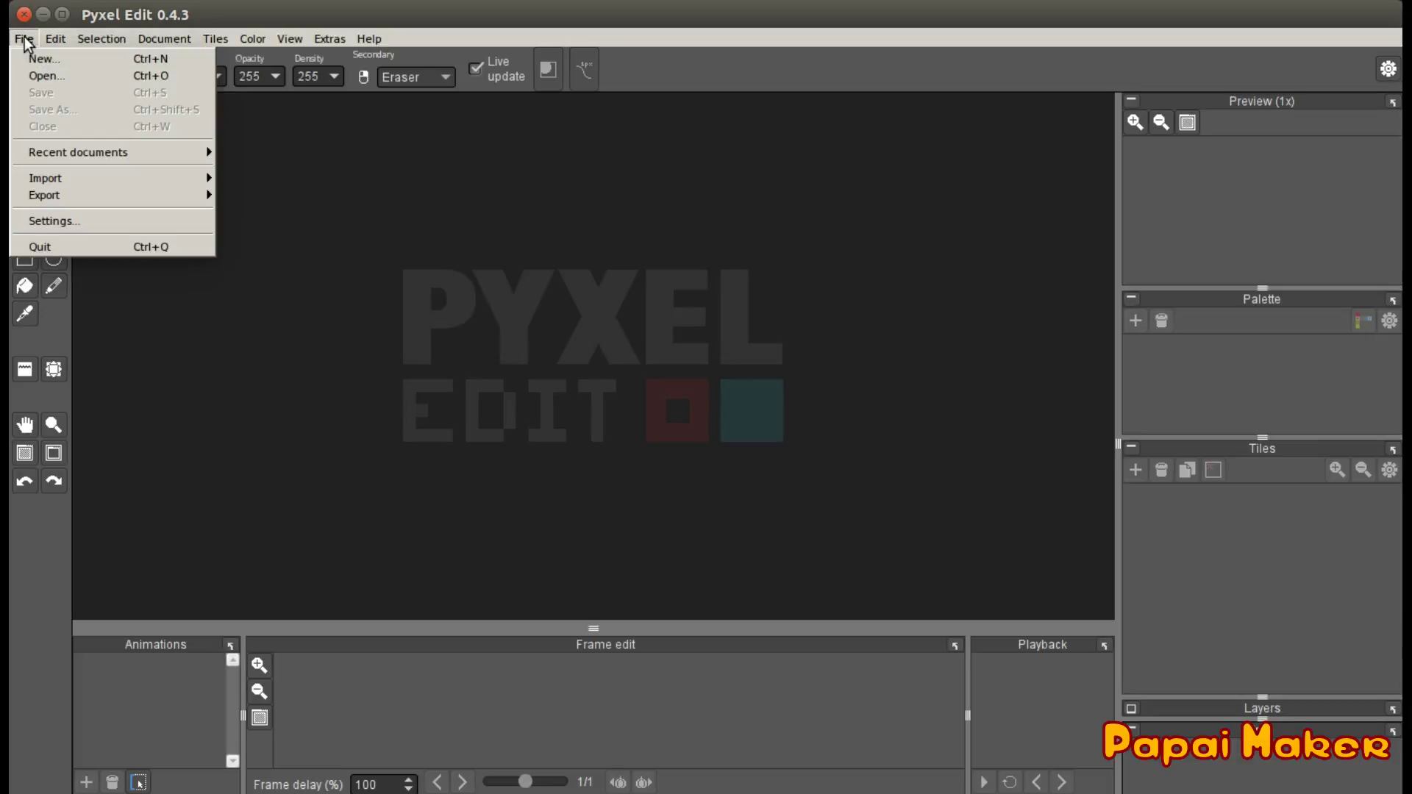
left_click(60, 63)
left_click_drag(678, 275, 506, 237)
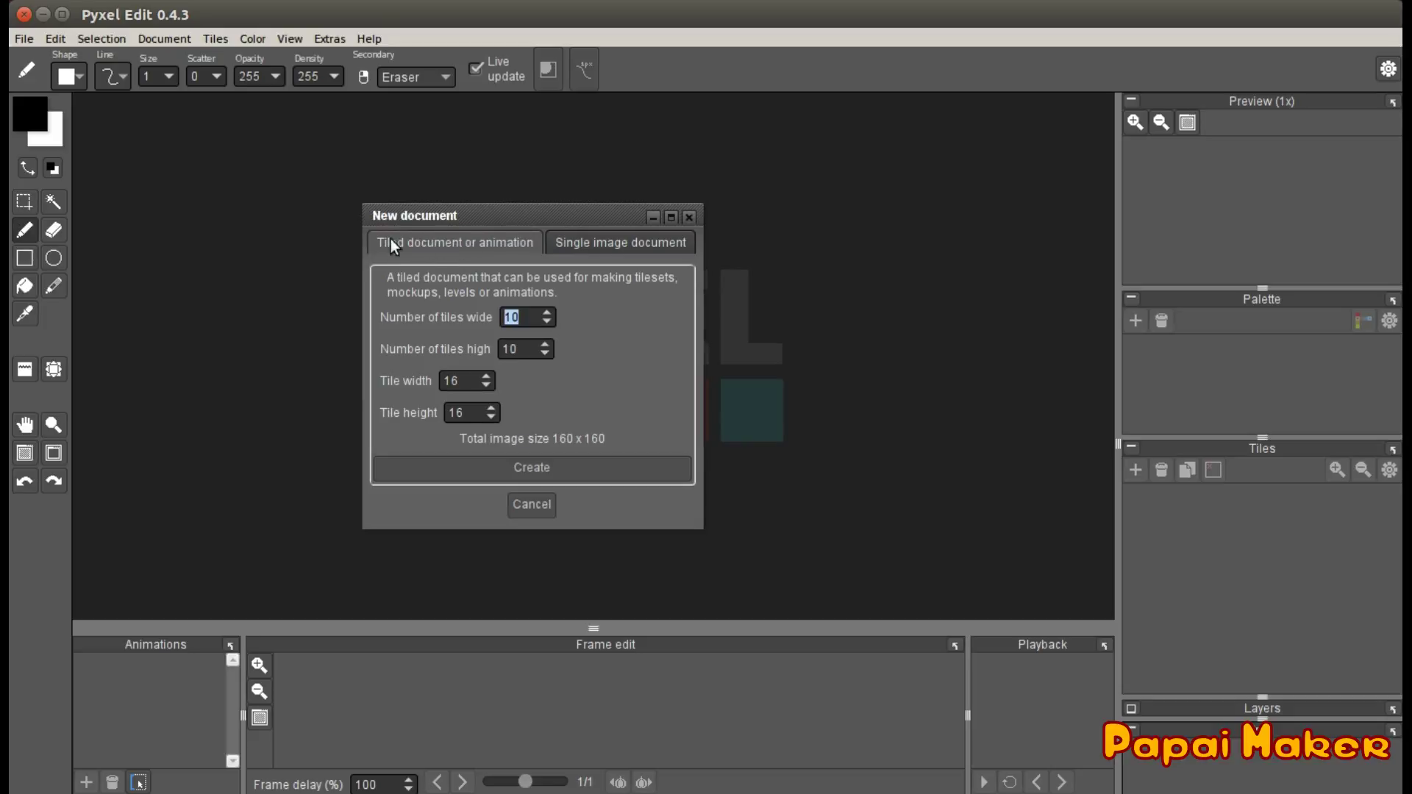
left_click(522, 315)
left_click_drag(530, 317, 475, 317)
type("4")
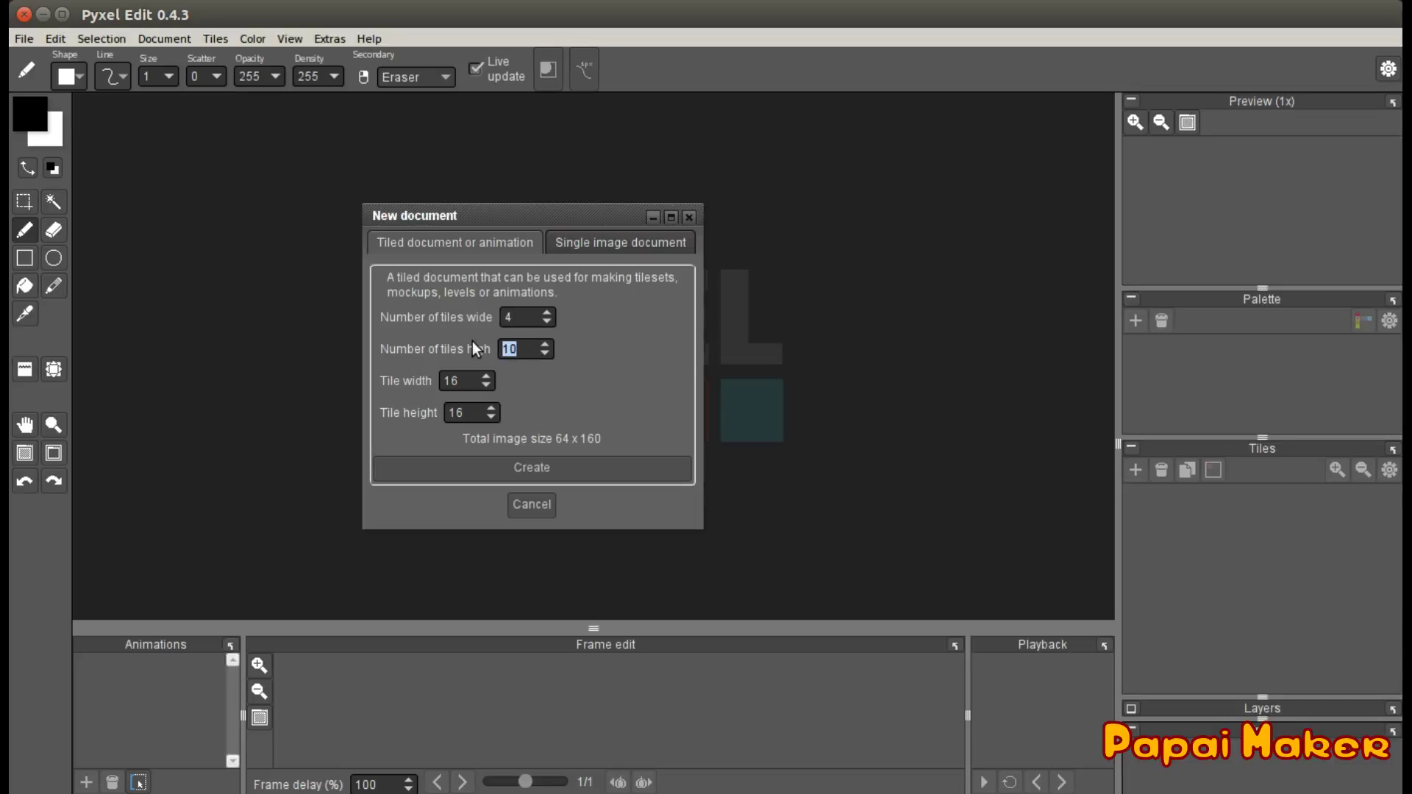
type("1")
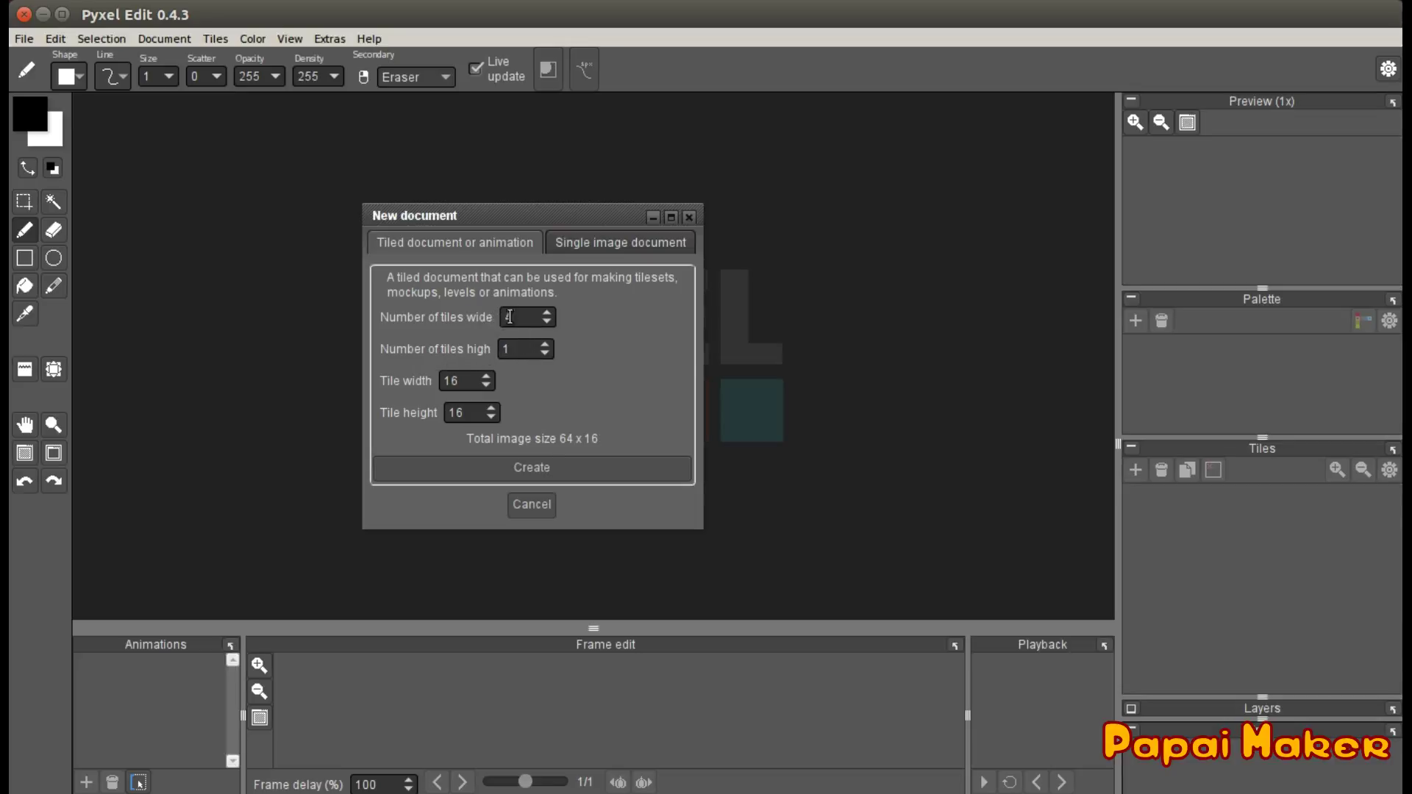
key("Tab")
key("Tab")
left_click(604, 464)
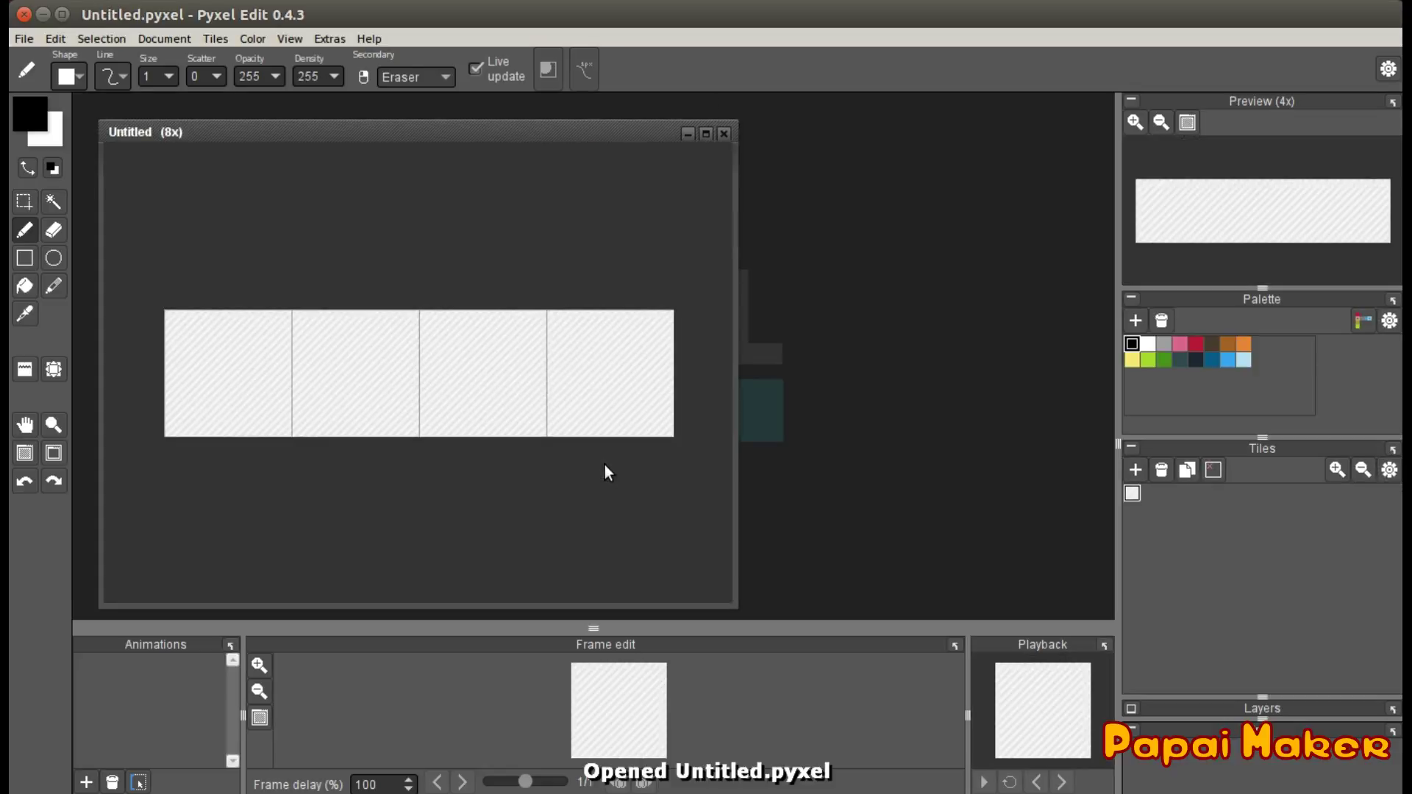
Reposition the document window, make it wider and shorter, and zoom the tile strip to 12x
left_click_drag(451, 131, 579, 111)
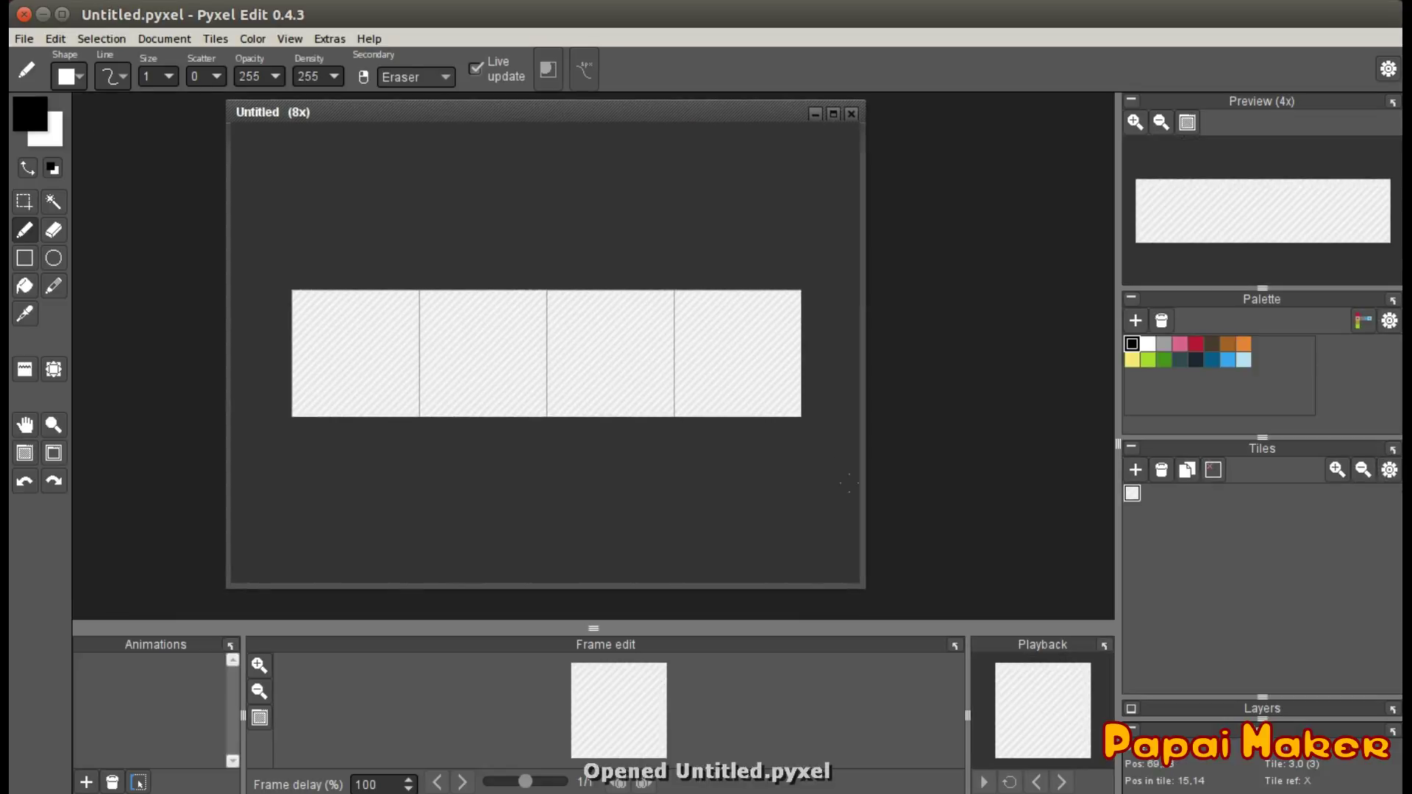
left_click_drag(867, 585, 1032, 530)
left_click(375, 309)
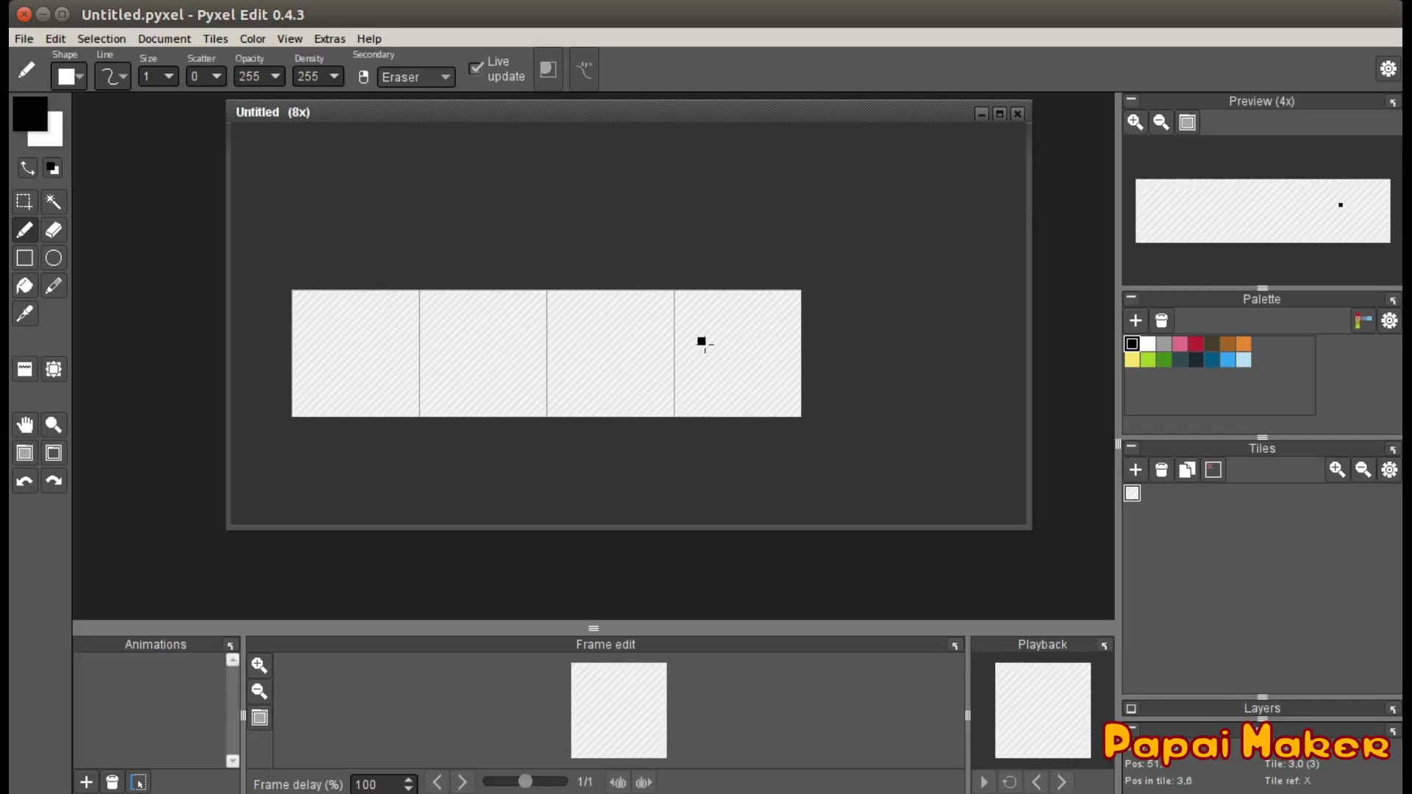
left_click_drag(709, 110, 708, 155)
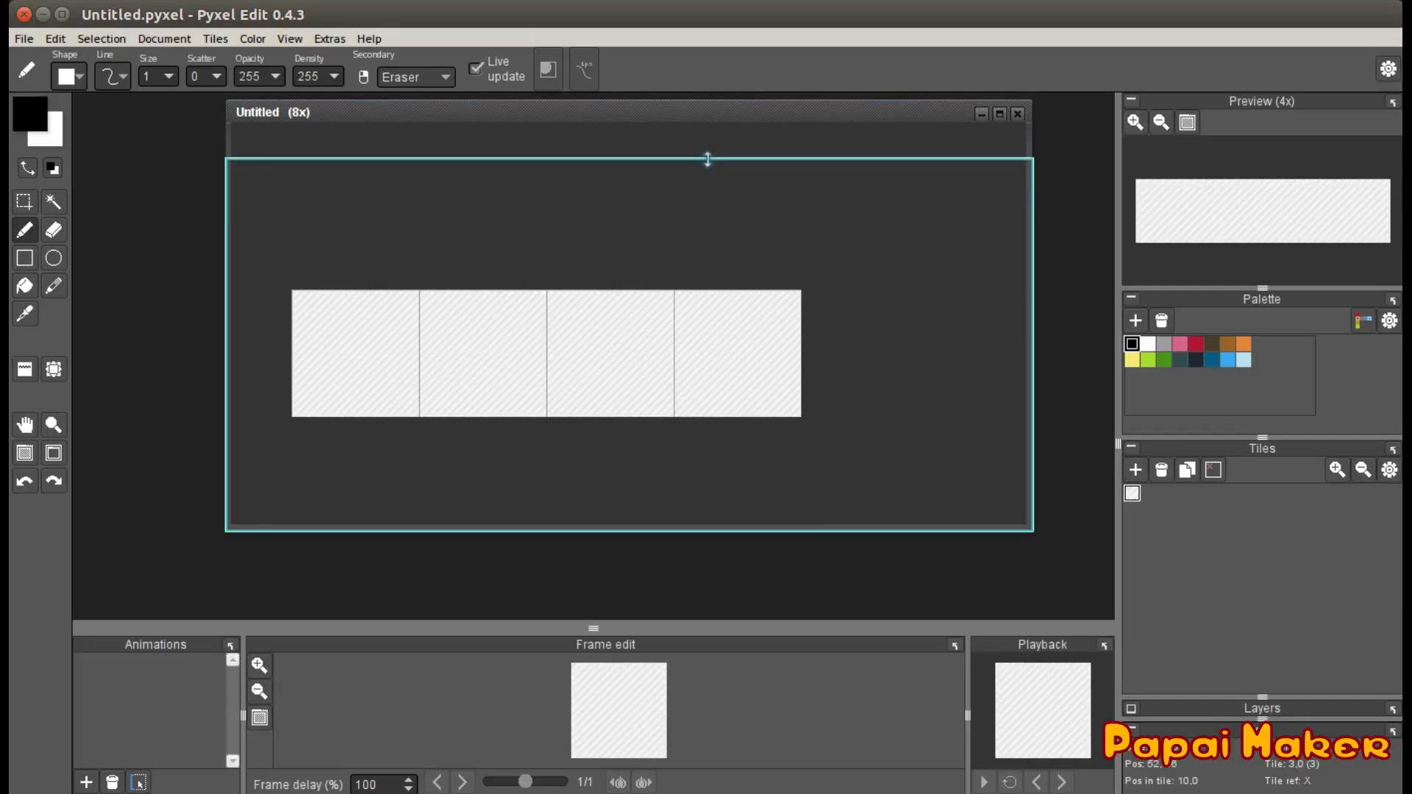
scroll(608, 338, "up", 1)
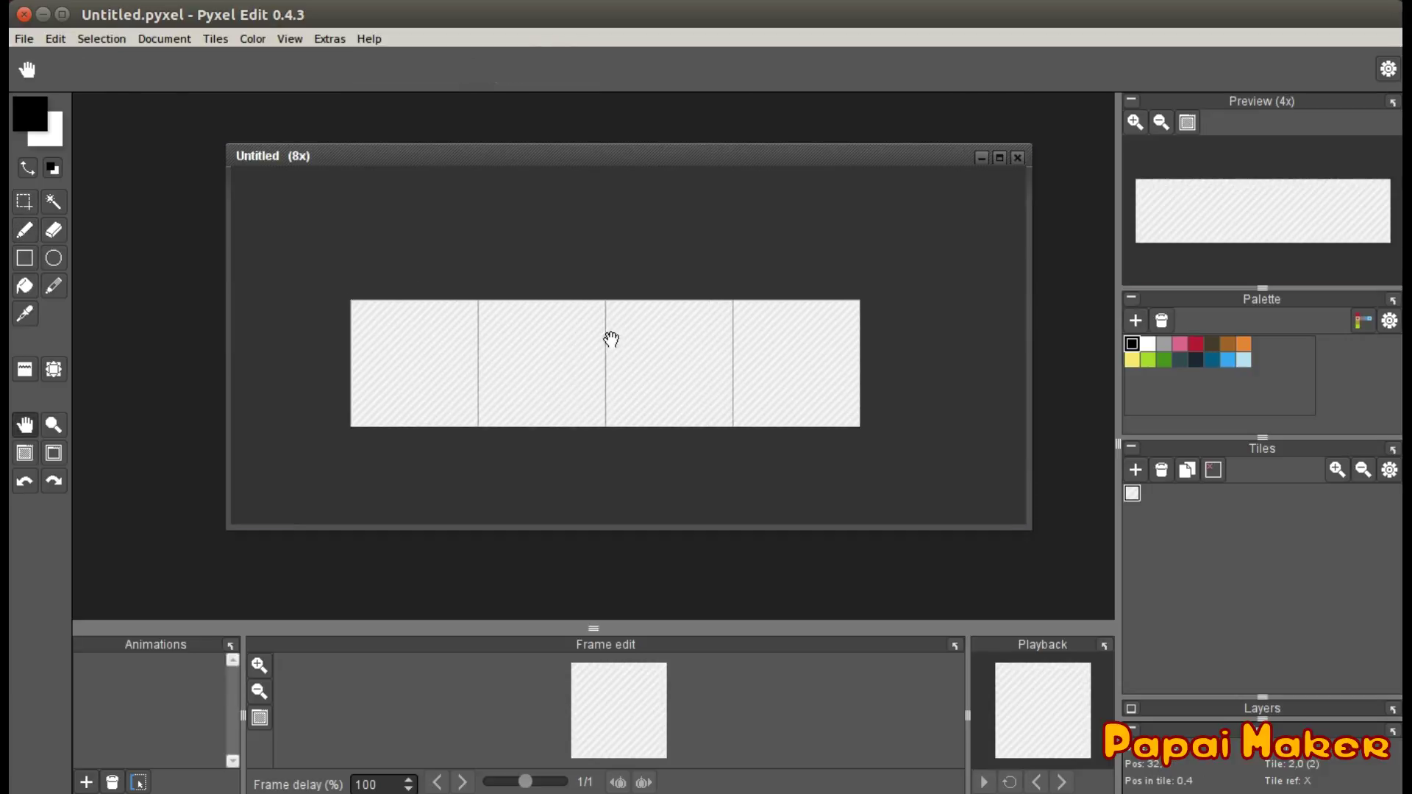
left_click_drag(439, 408, 585, 368)
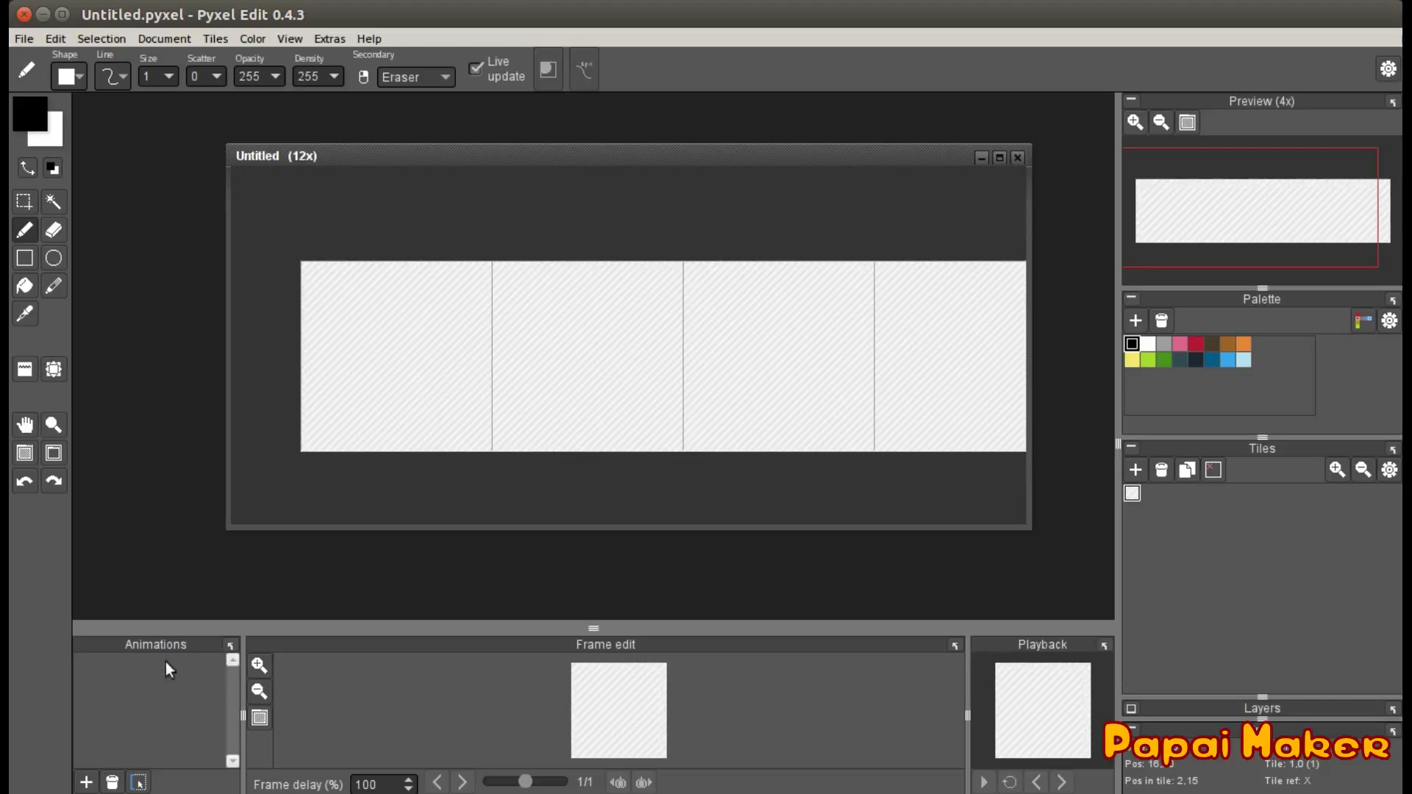
Add a new animation with a frame duration of 100 ms, base tile 0 and a length of 4
left_click(86, 782)
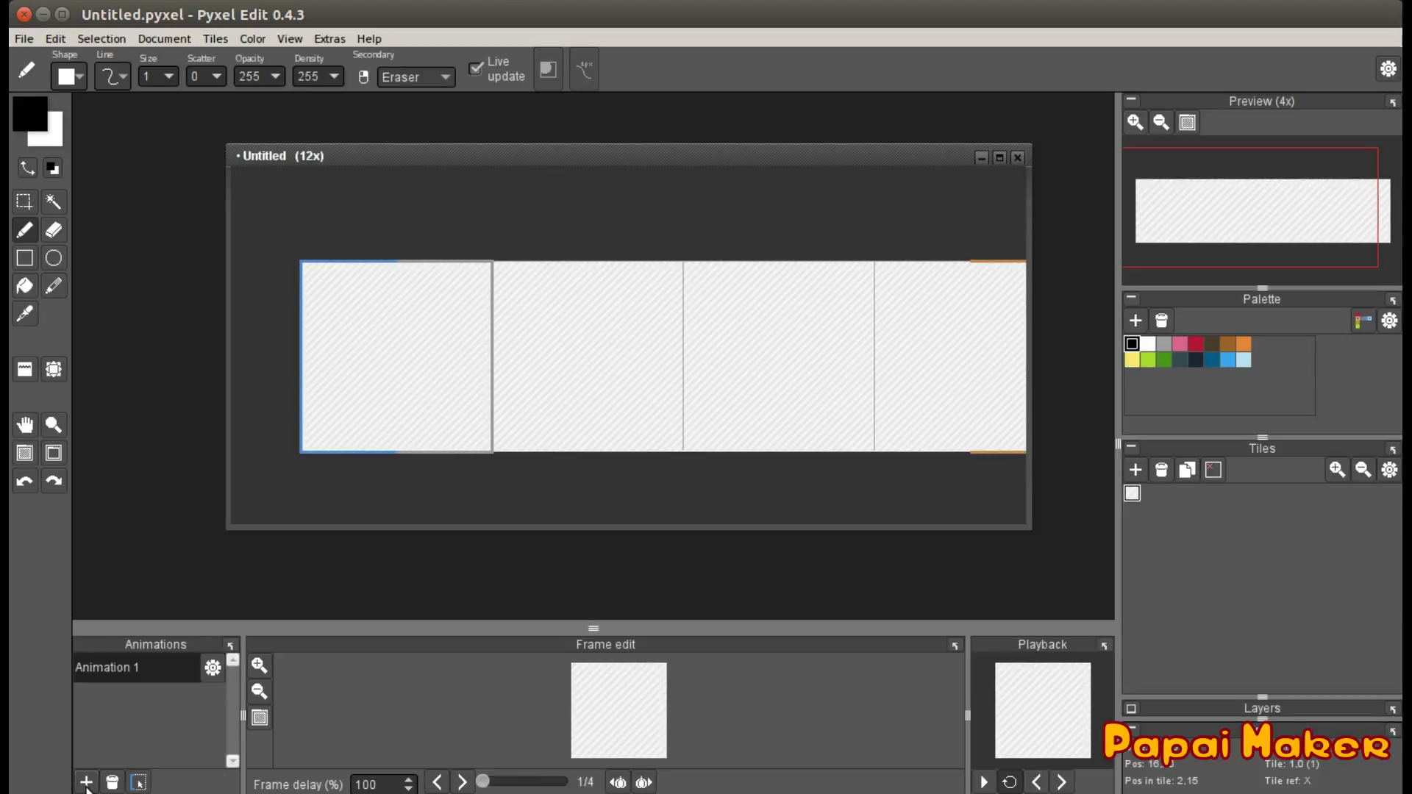
left_click(211, 668)
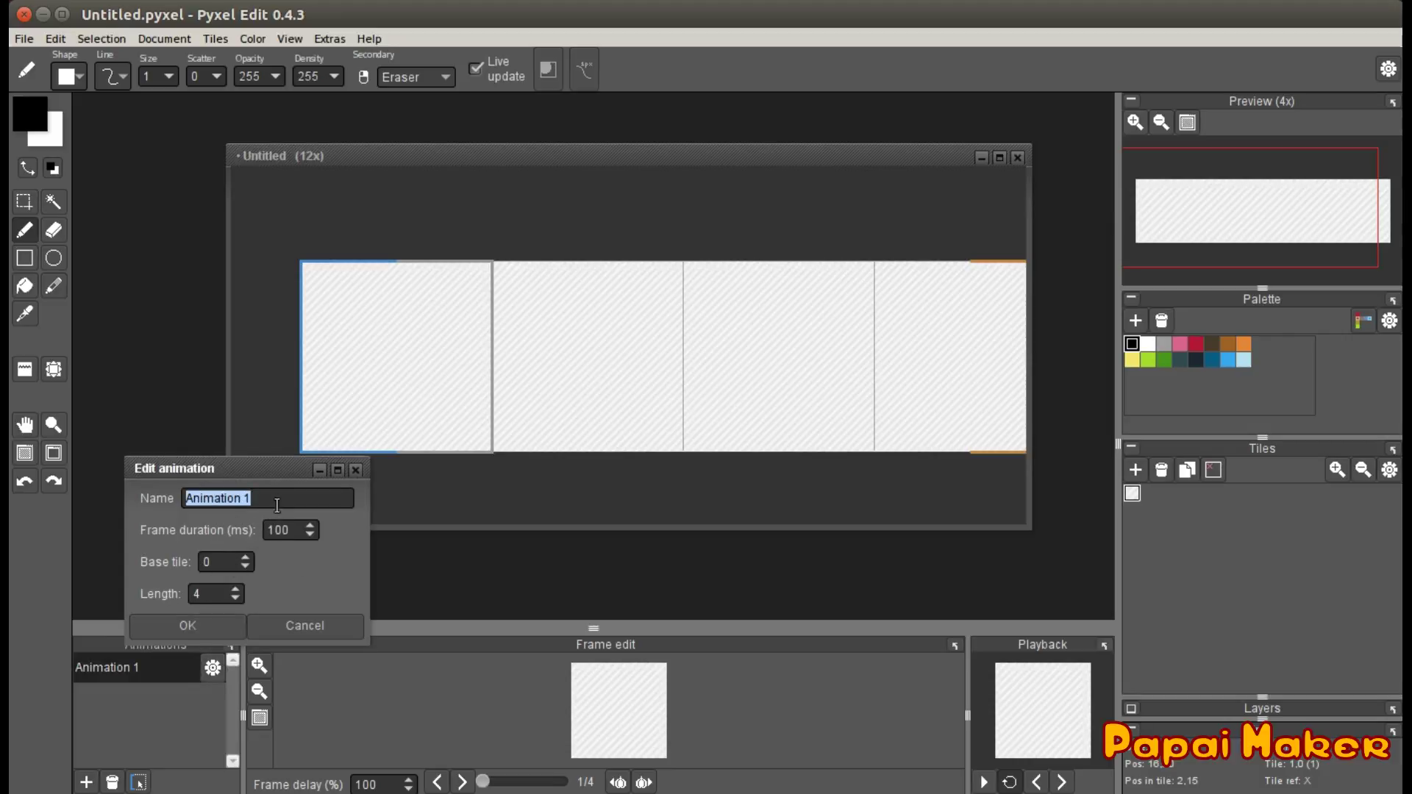
left_click(203, 625)
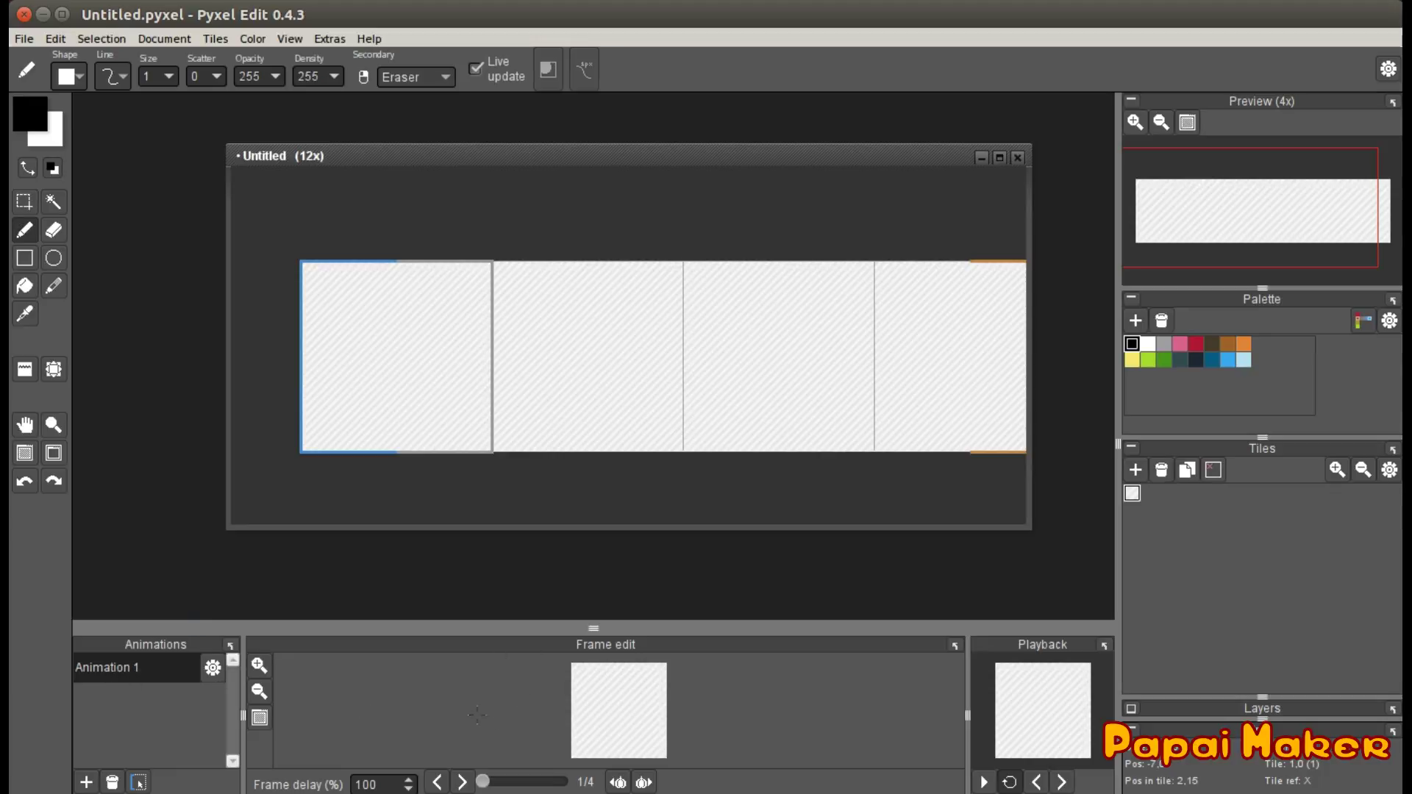
Reassign the animation's tile range directly on the canvas, first to three tiles and finally to all four
scroll(732, 431, "down", 1)
scroll(732, 431, "up", 1)
left_click_drag(756, 435, 677, 417)
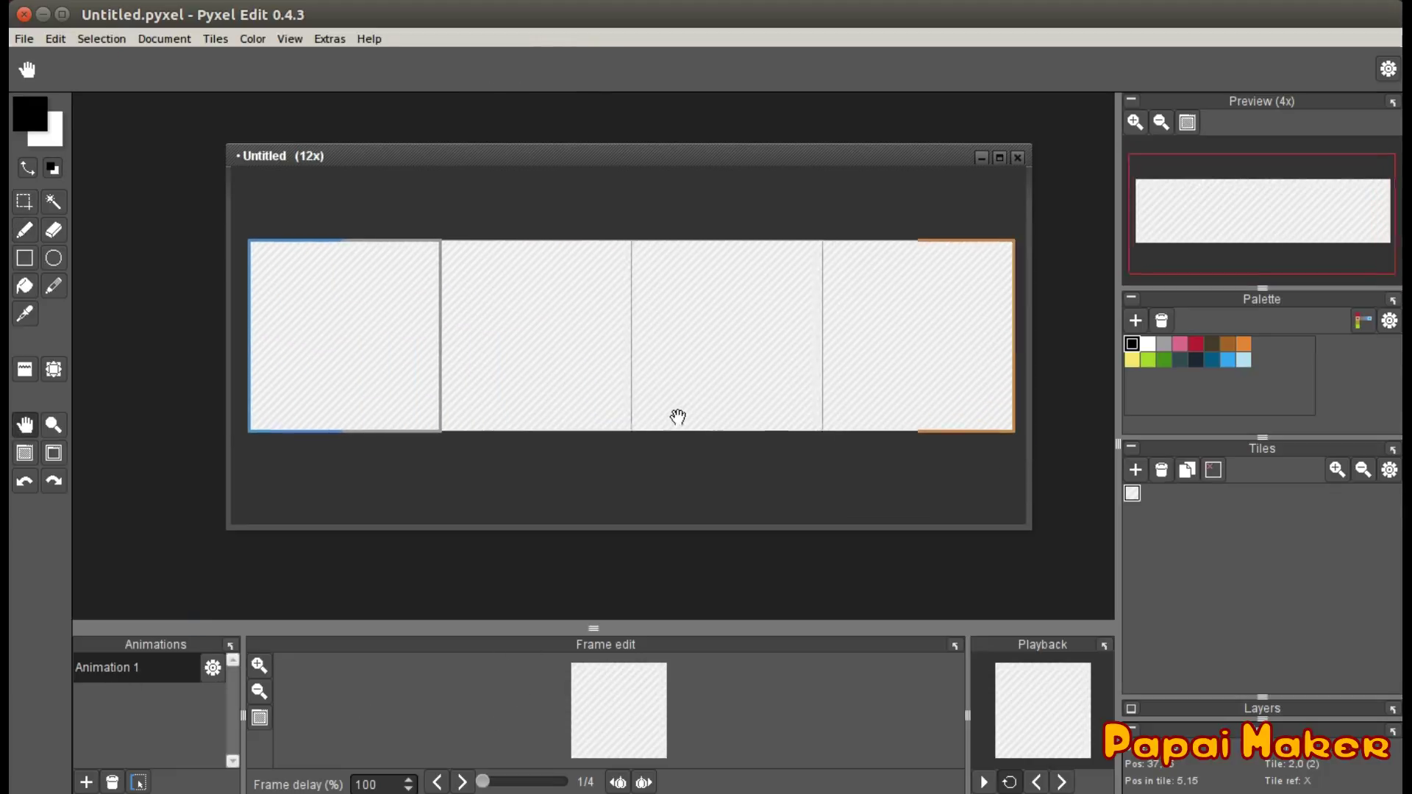
key("b")
scroll(693, 431, "down", 1)
scroll(693, 429, "up", 1)
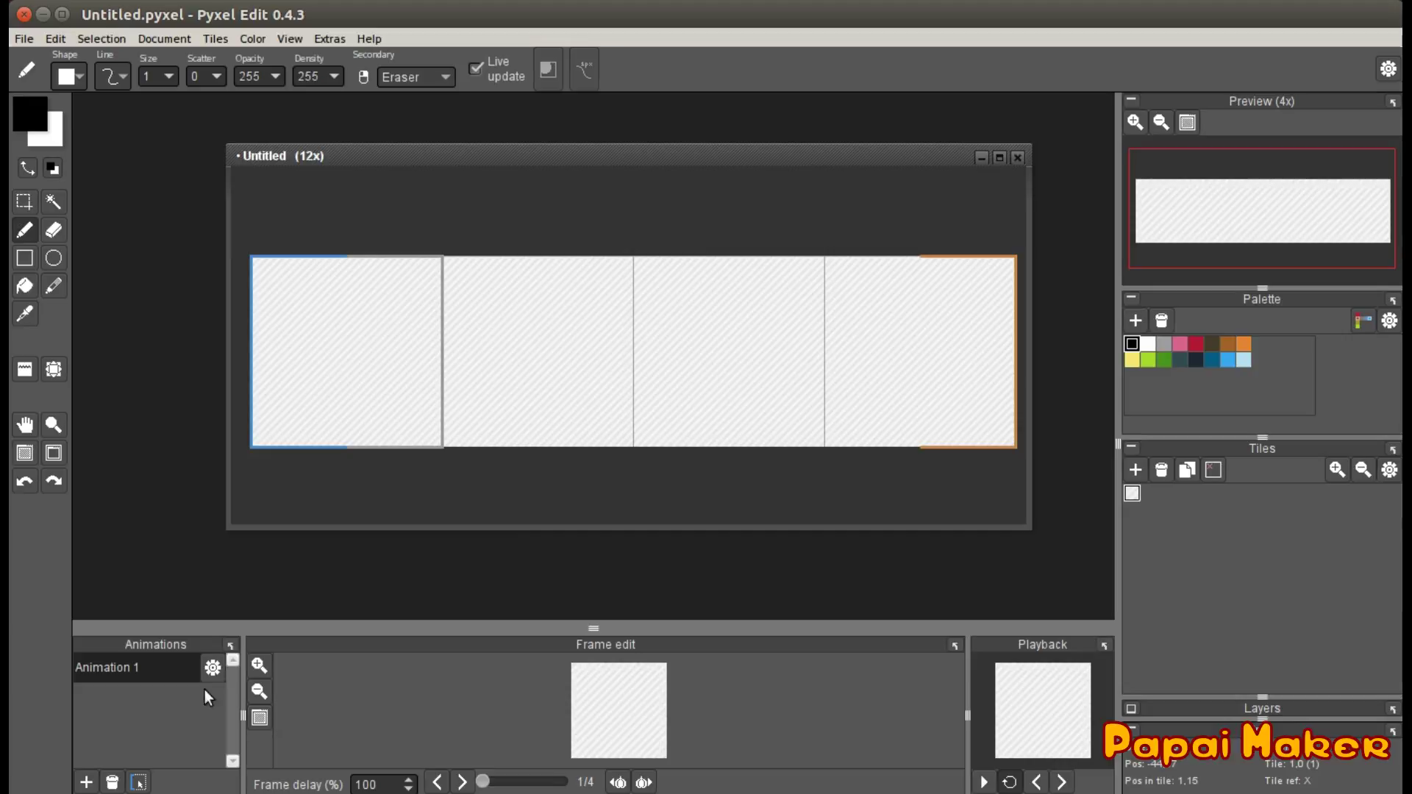
left_click(139, 783)
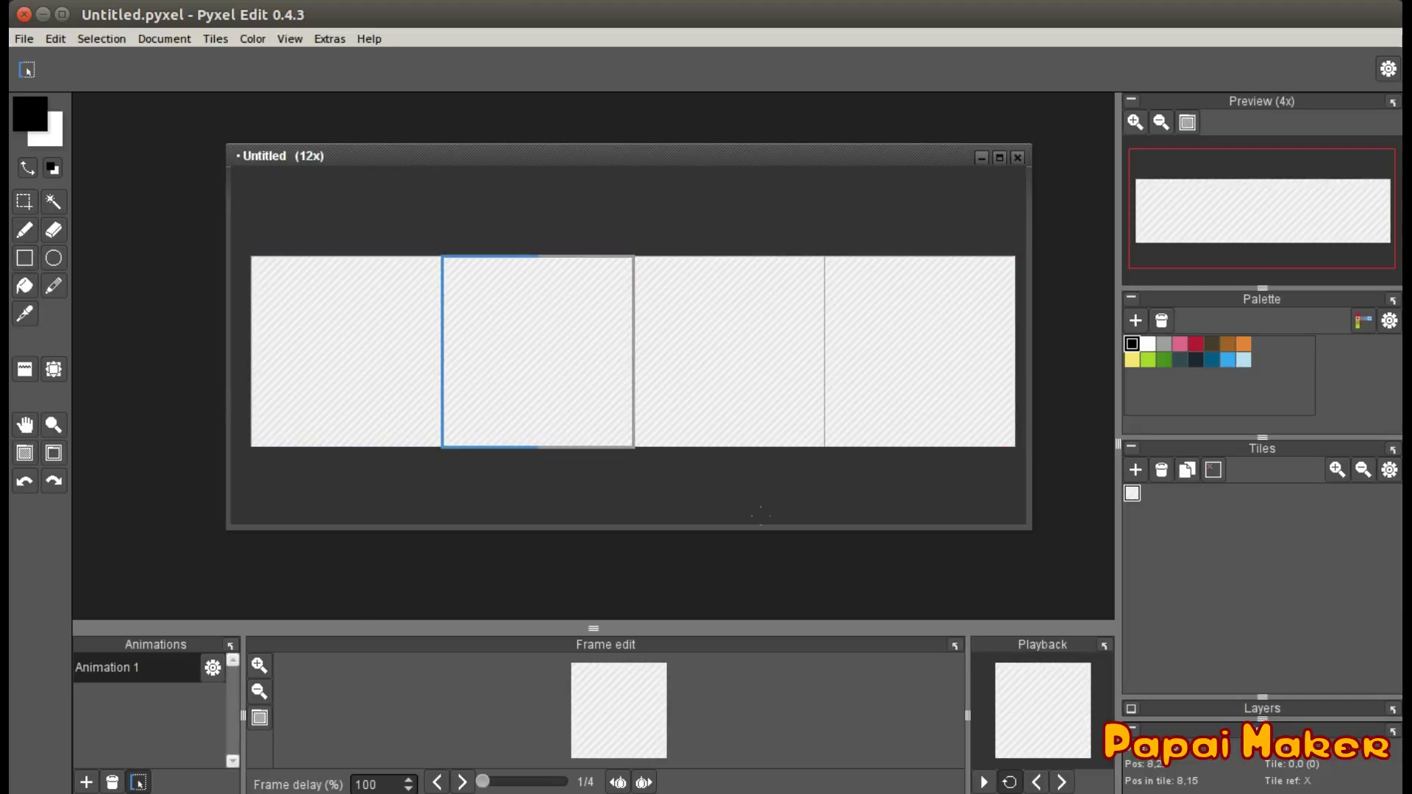
left_click(892, 342)
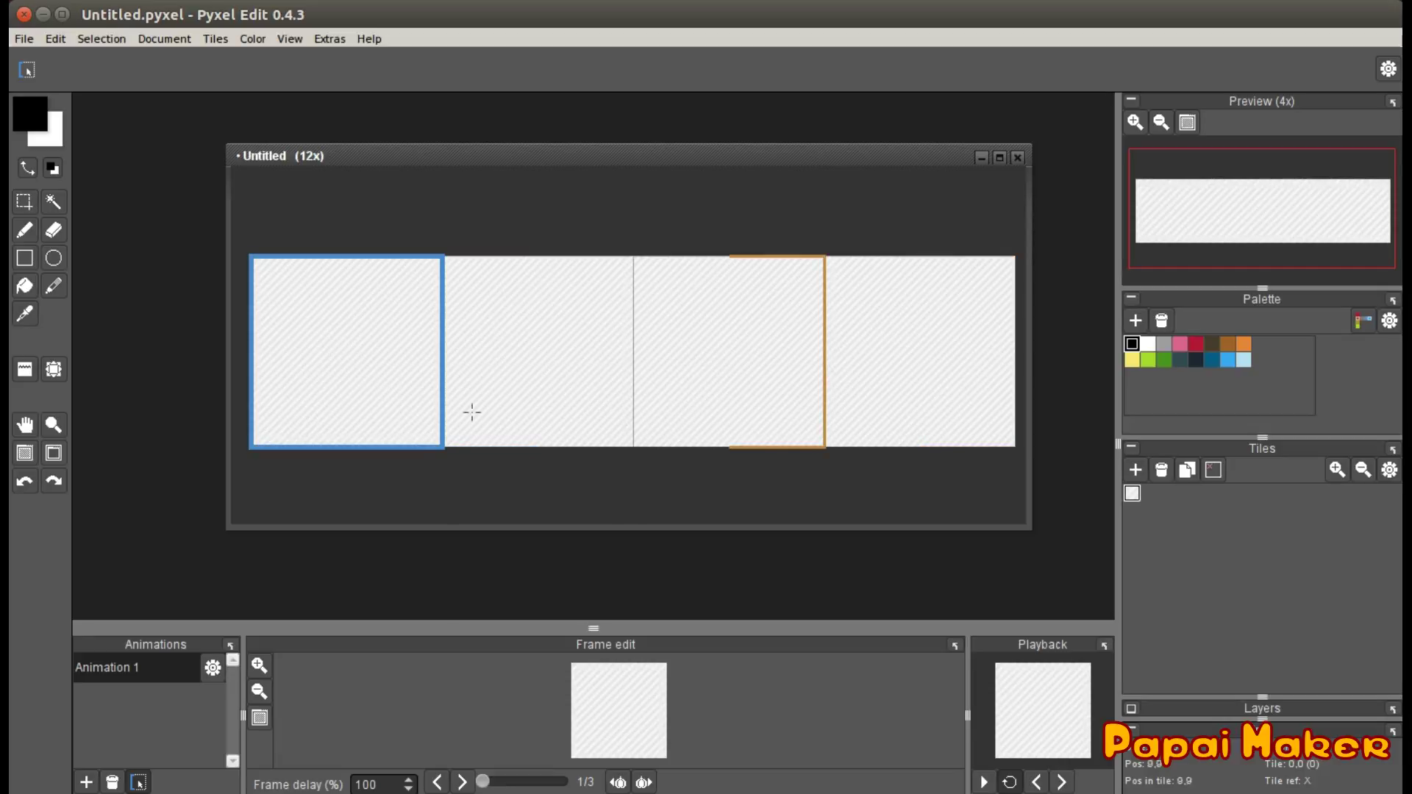
left_click(946, 331)
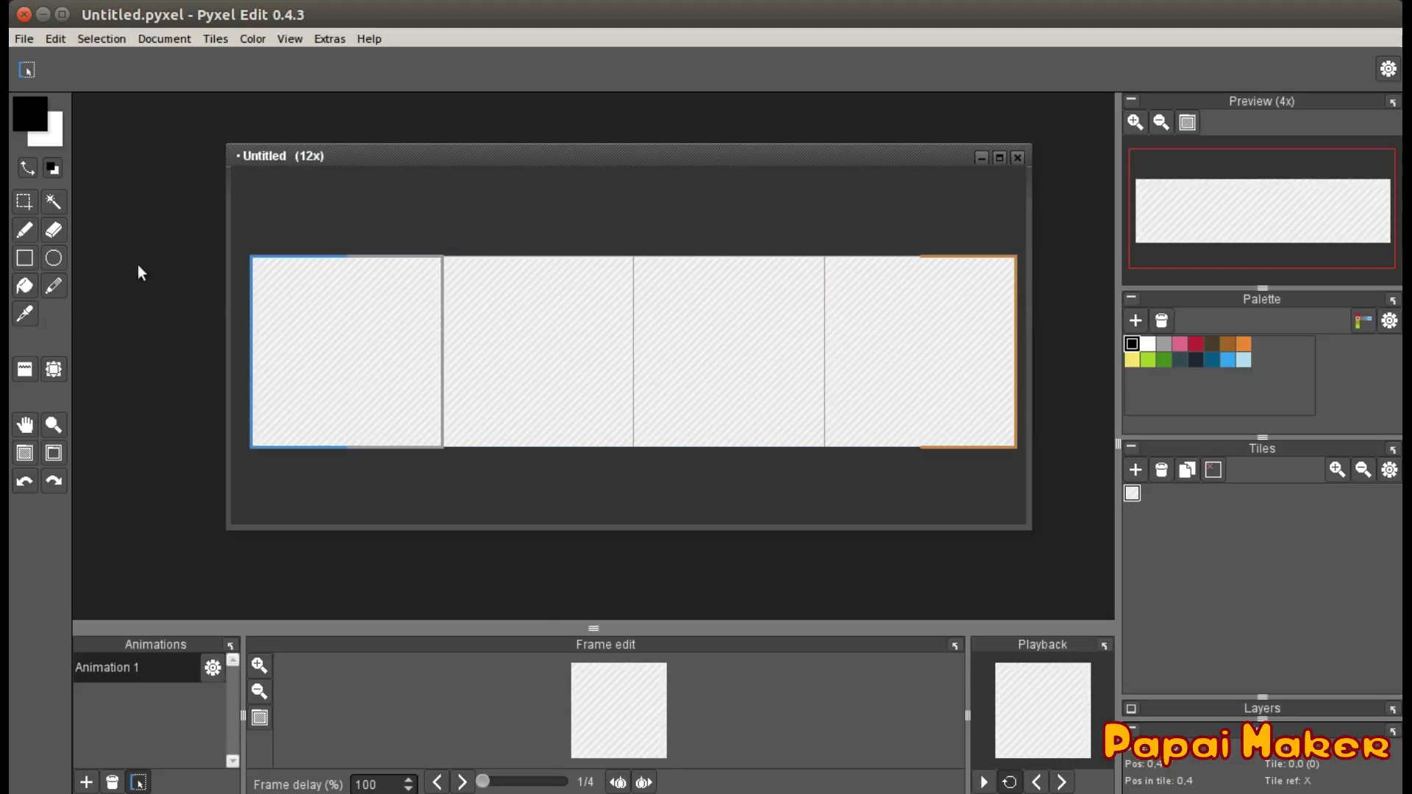
Select the pencil tool and step through the animation frames to the third one and back to the first
left_click(23, 230)
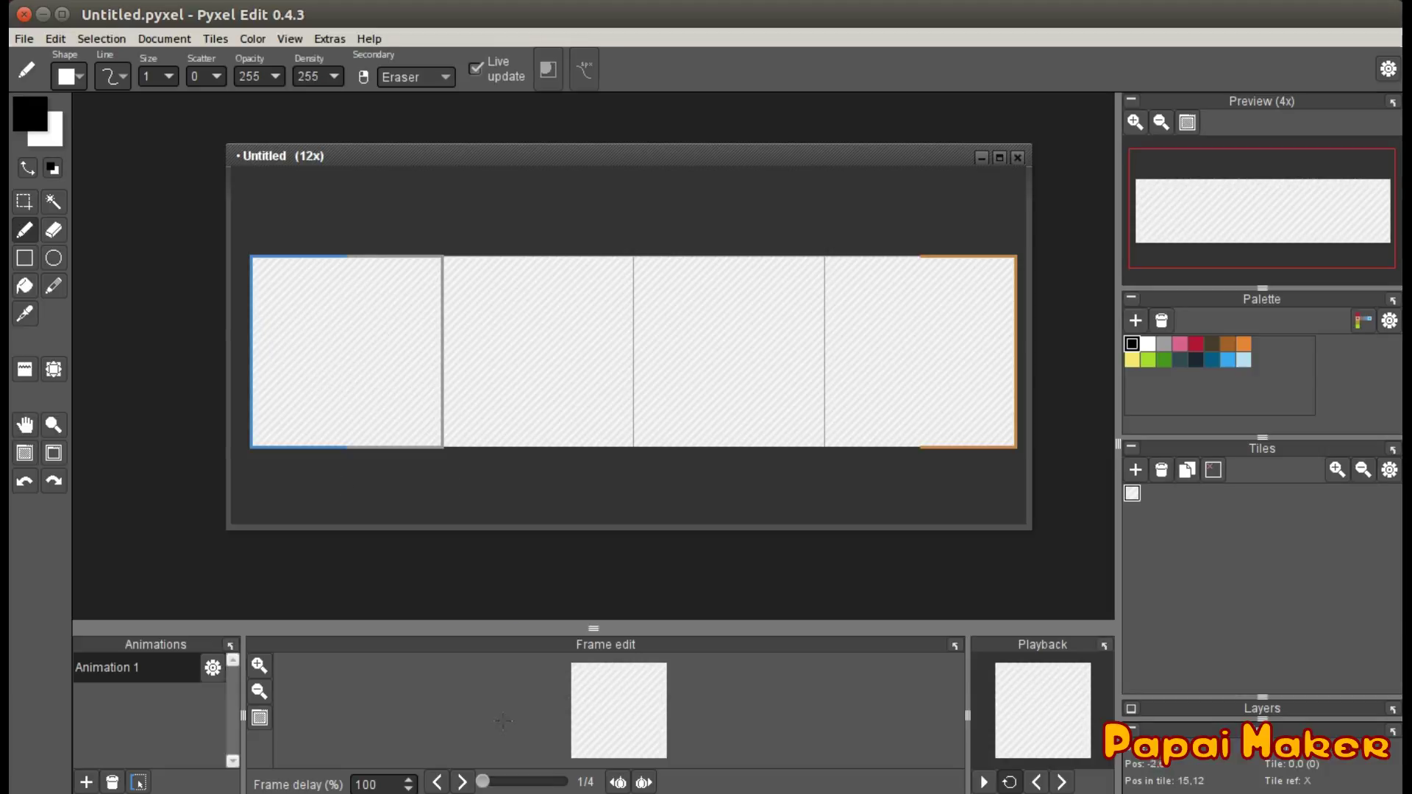
left_click(462, 782)
left_click(462, 781)
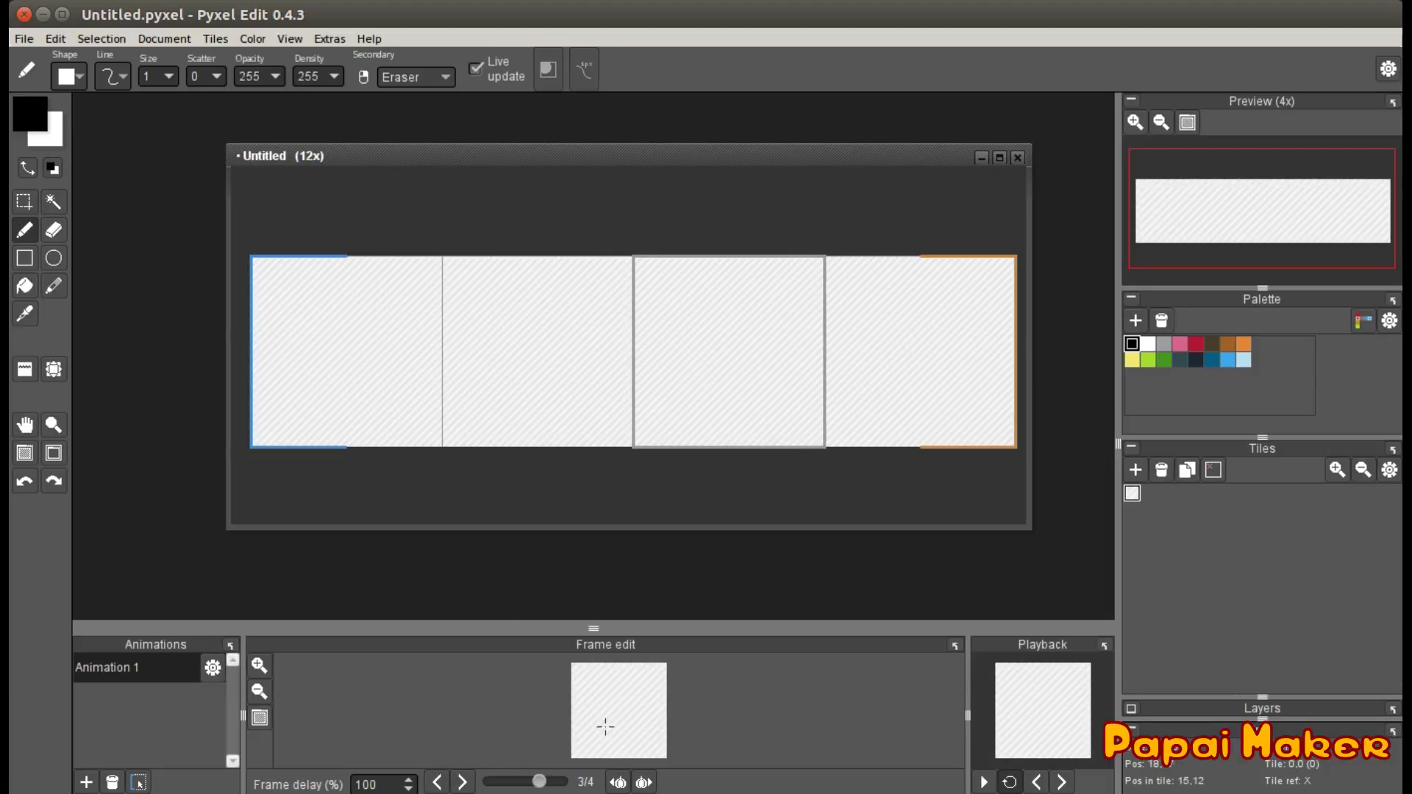
left_click(599, 709)
left_click(437, 781)
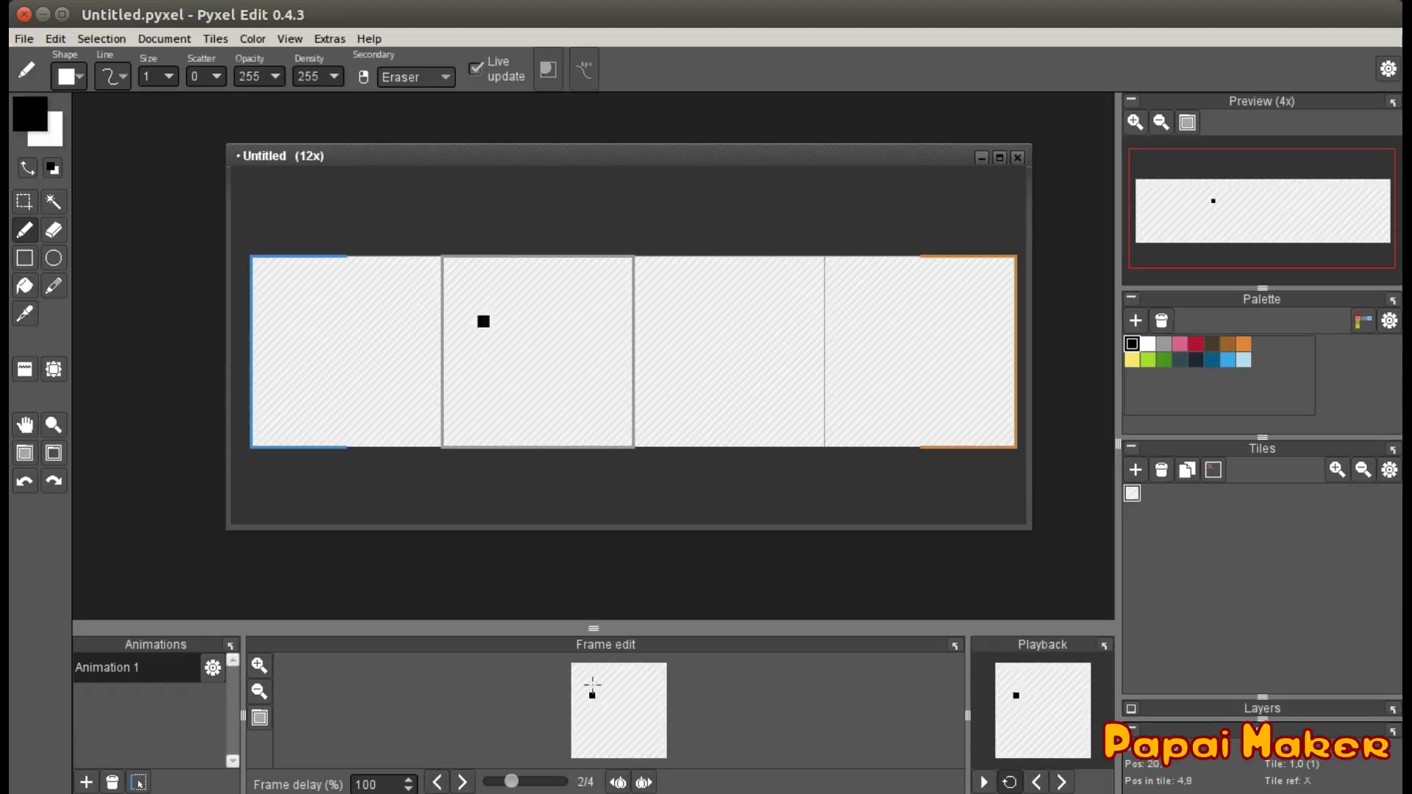
left_click(436, 781)
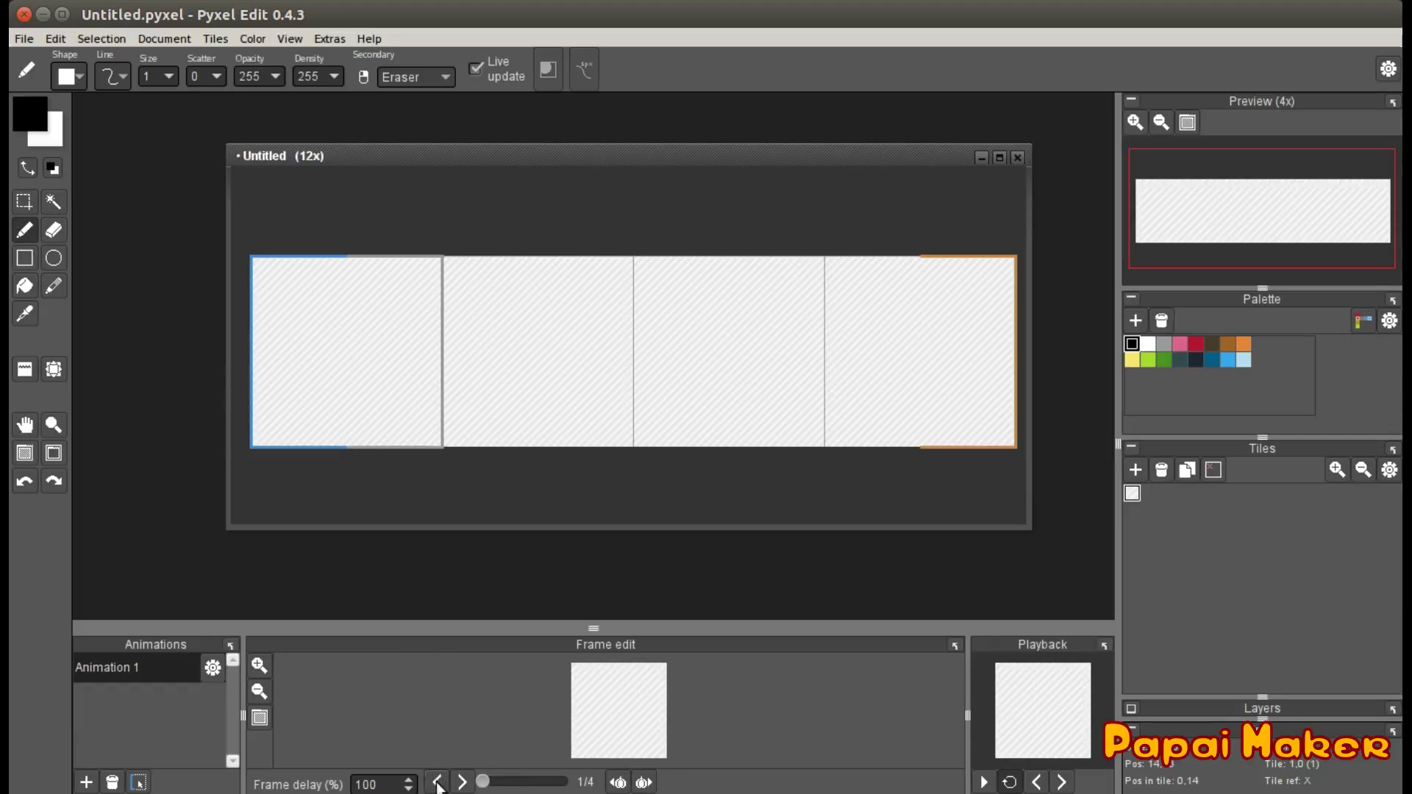
Draw two black eyes, each 2 pixels wide and 3 pixels high, in the first frame
mouse_move(289, 320)
left_mouse_down()
mouse_move(302, 319)
mouse_move(290, 318)
mouse_move(289, 350)
mouse_move(300, 325)
mouse_move(304, 343)
mouse_move(291, 353)
left_mouse_up()
mouse_move(359, 319)
left_mouse_down()
mouse_move(360, 347)
mouse_move(376, 320)
mouse_move(377, 347)
left_mouse_up()
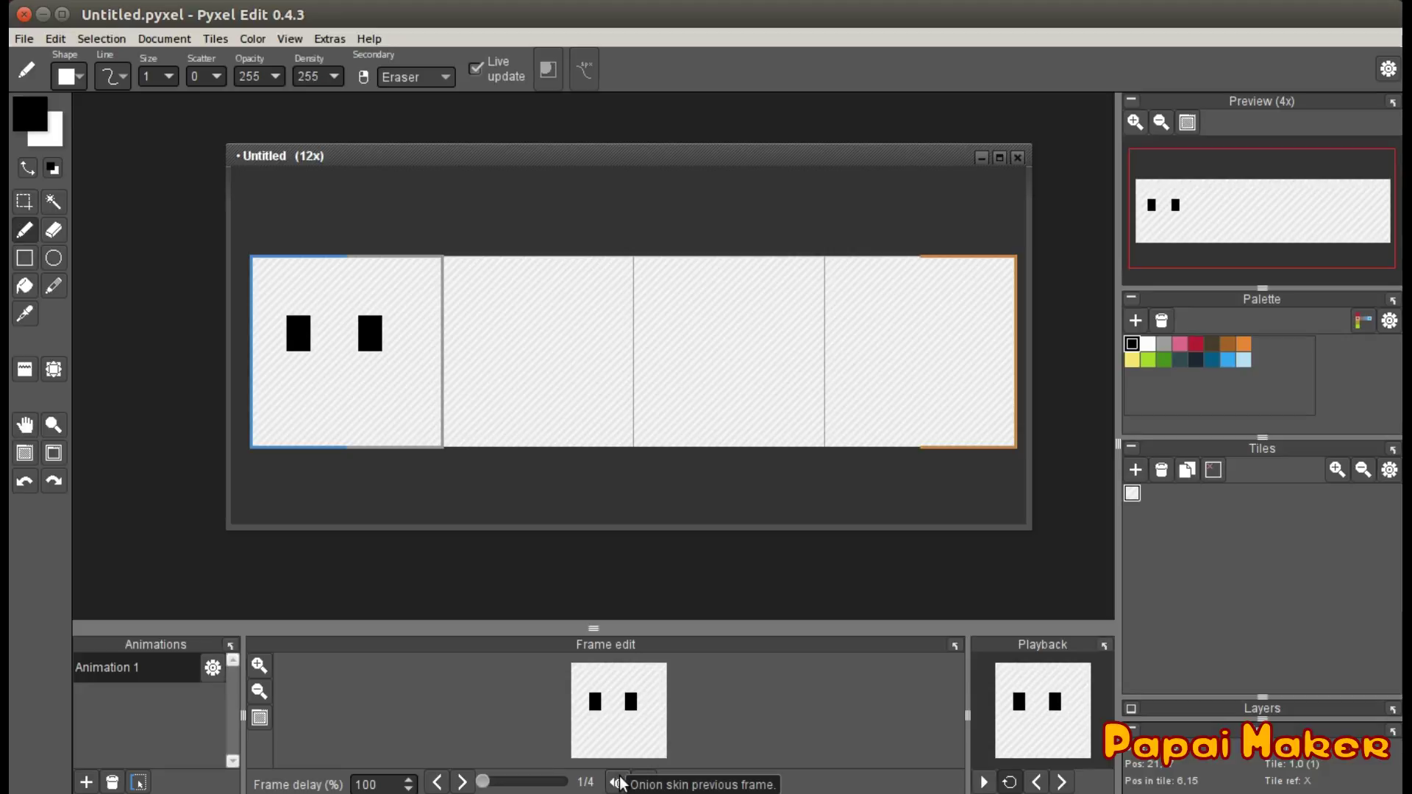
left_click(609, 731)
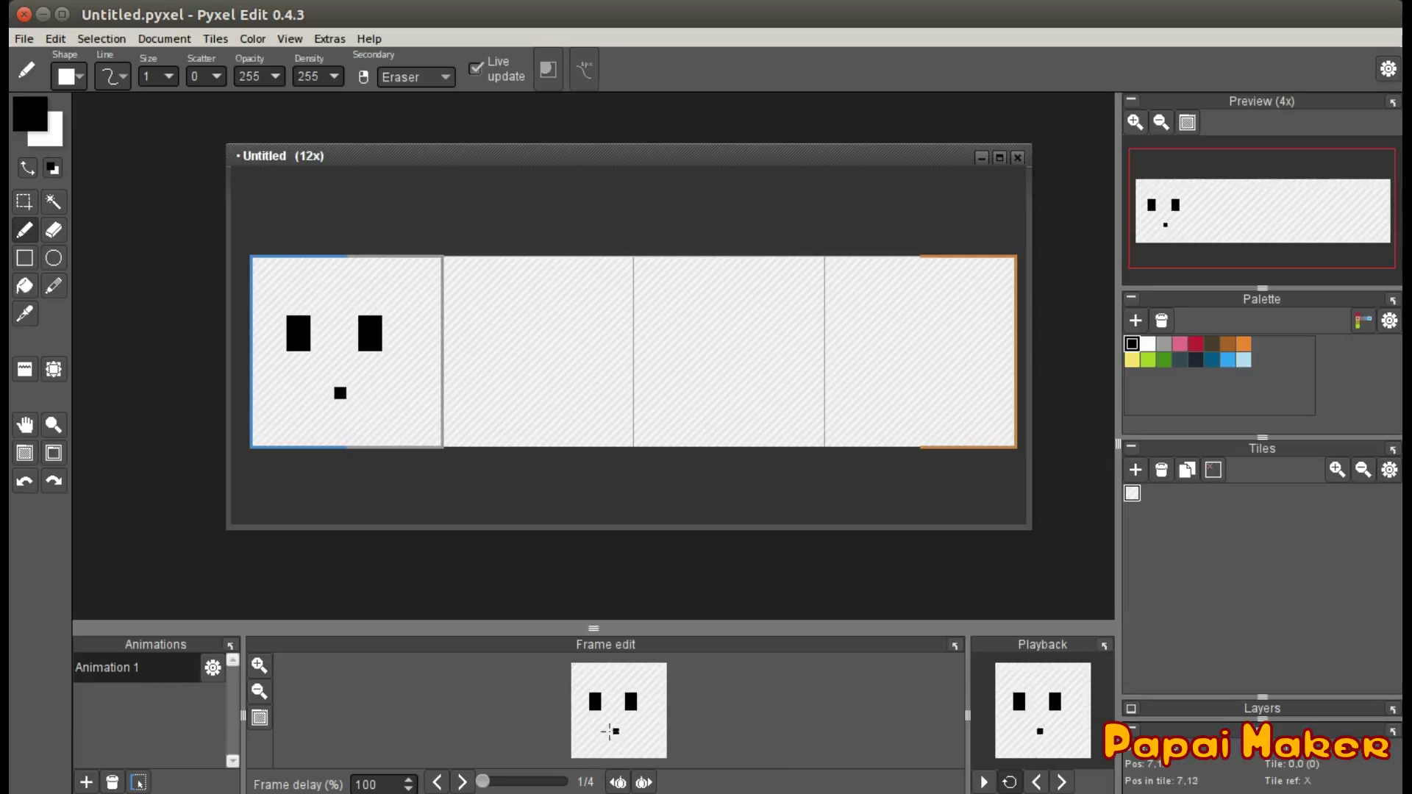
right_click(609, 731)
Enable onion skinning of the previous frame and draw the same two eyes one pixel further right in the second frame
left_click(619, 781)
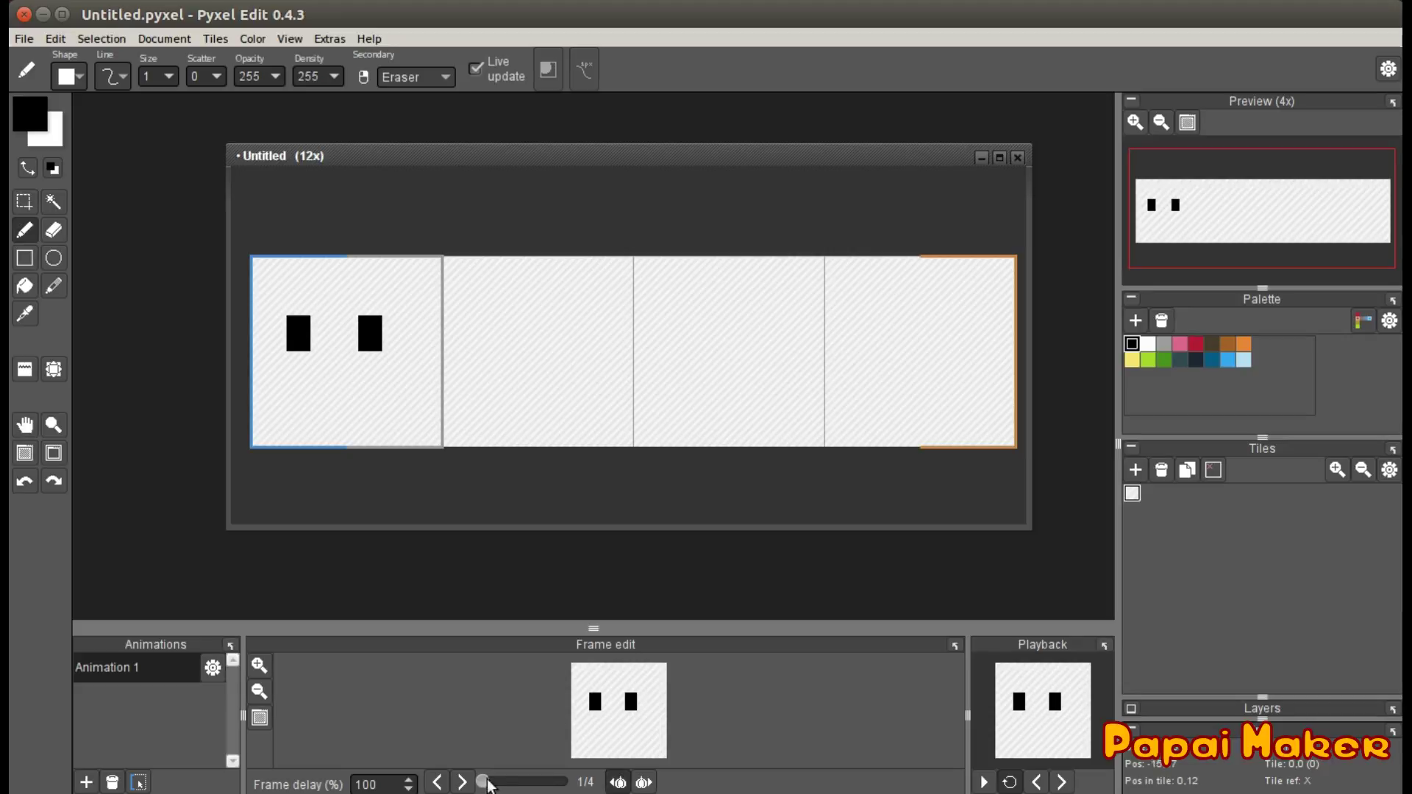
left_click(462, 782)
left_click(604, 736)
mouse_move(612, 728)
left_mouse_down()
mouse_move(596, 697)
mouse_move(602, 715)
mouse_move(591, 707)
mouse_move(624, 702)
left_mouse_up()
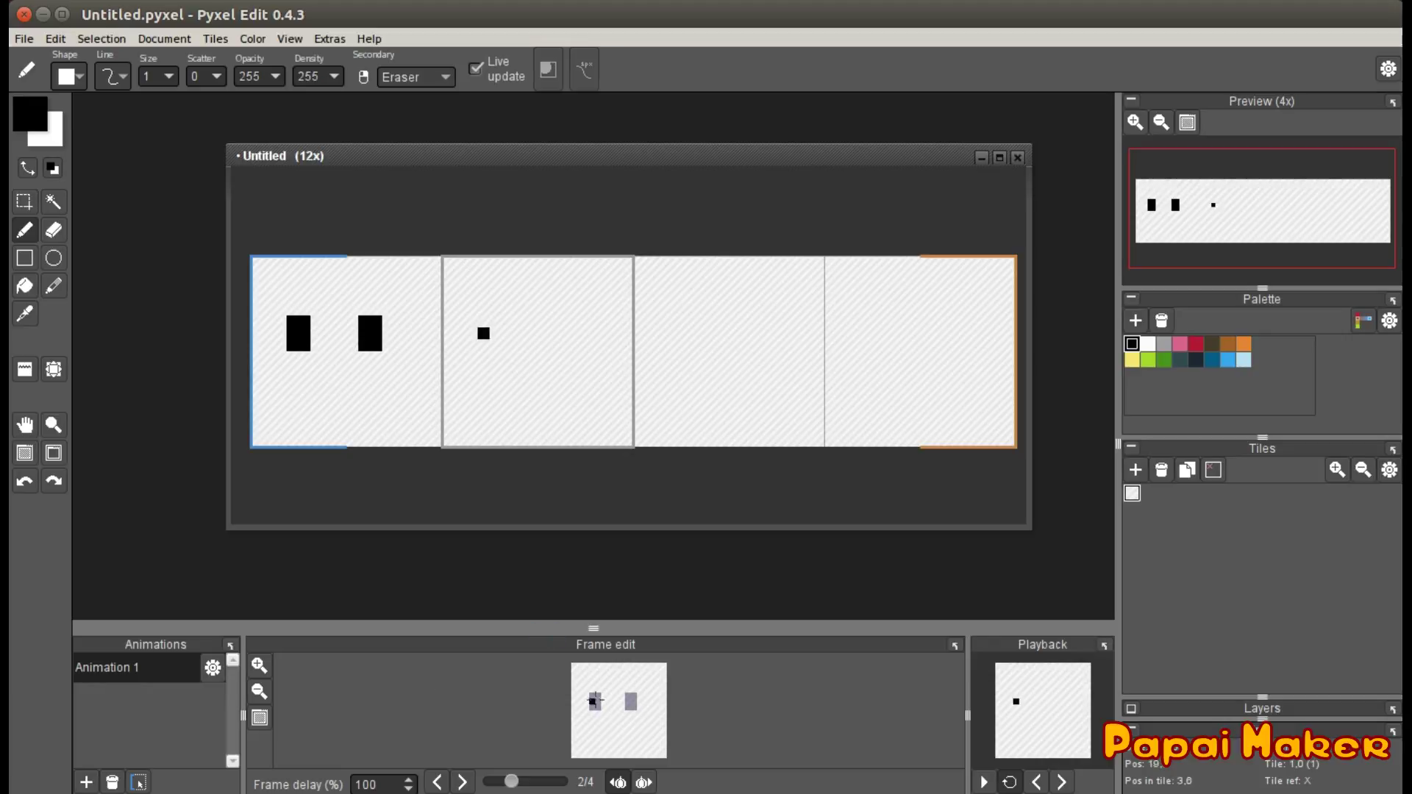
mouse_move(597, 696)
left_mouse_down()
mouse_move(597, 710)
mouse_move(603, 694)
mouse_move(604, 710)
mouse_move(638, 709)
left_mouse_up()
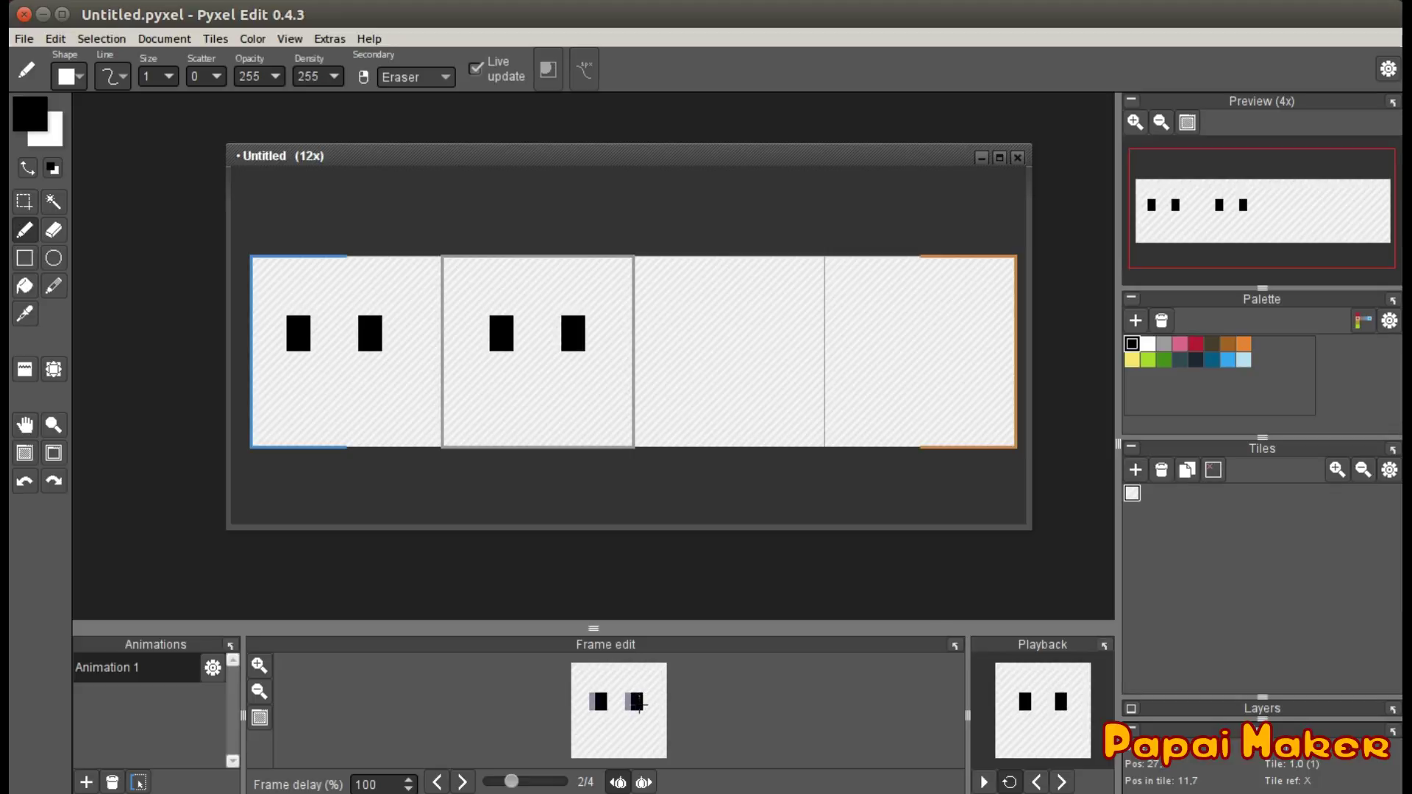
Draw the two black eyes in the third frame, shifted one more pixel right of the onion-skinned ones
left_click(464, 782)
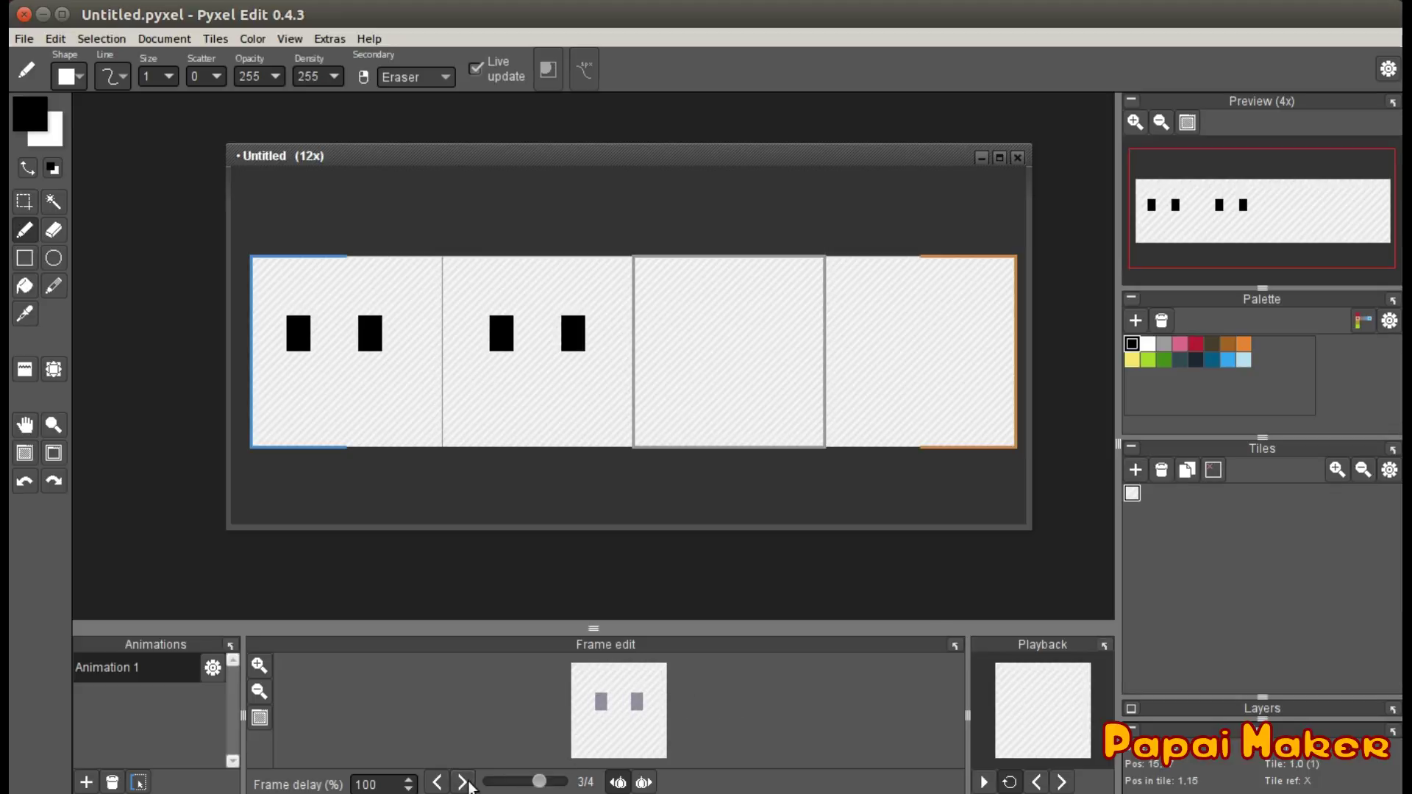
left_click(634, 697)
mouse_move(603, 695)
left_mouse_down()
mouse_move(639, 710)
mouse_move(643, 697)
left_mouse_up()
left_click(639, 695)
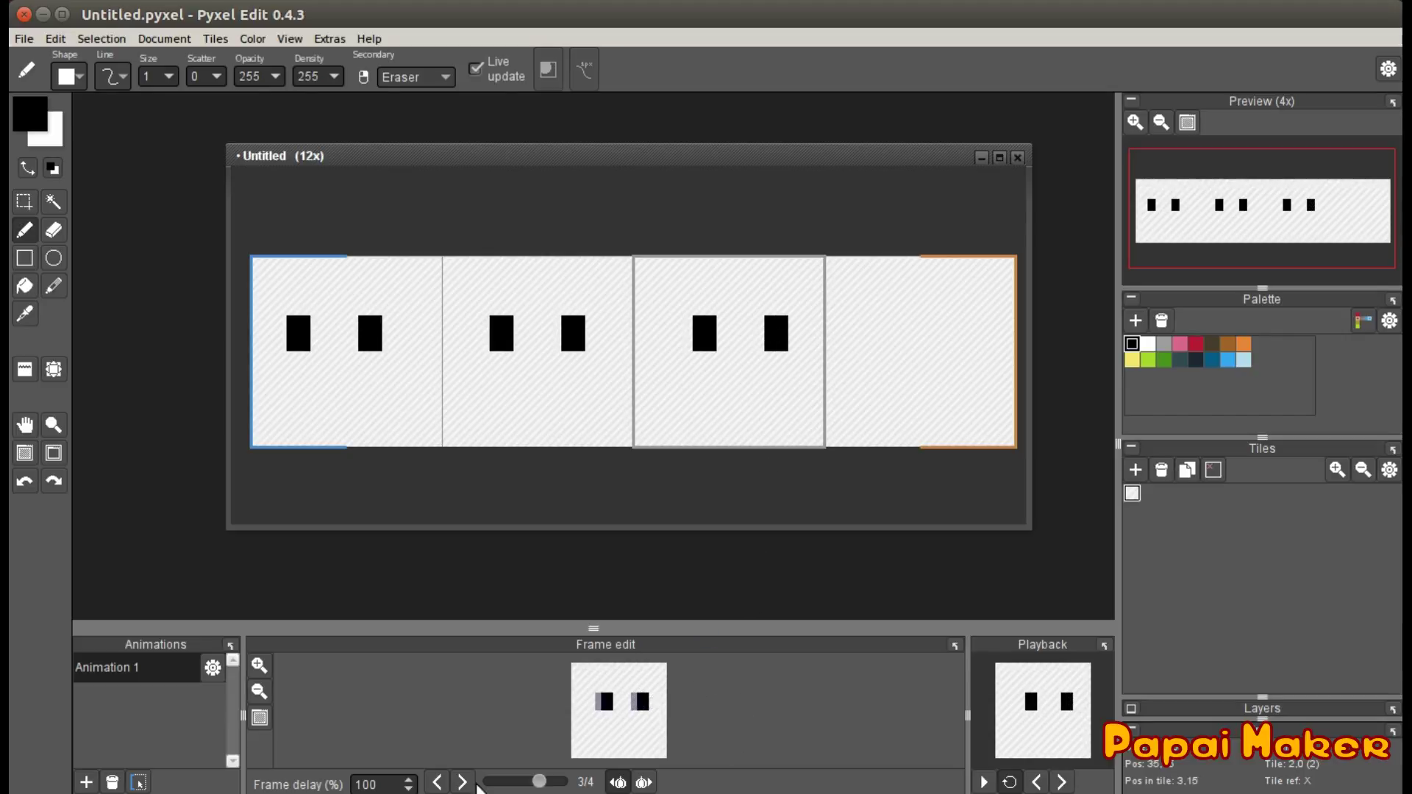
Turn off onion skinning of the previous frame and step through the three drawn frames to compare them
left_click(437, 781)
left_click(437, 781)
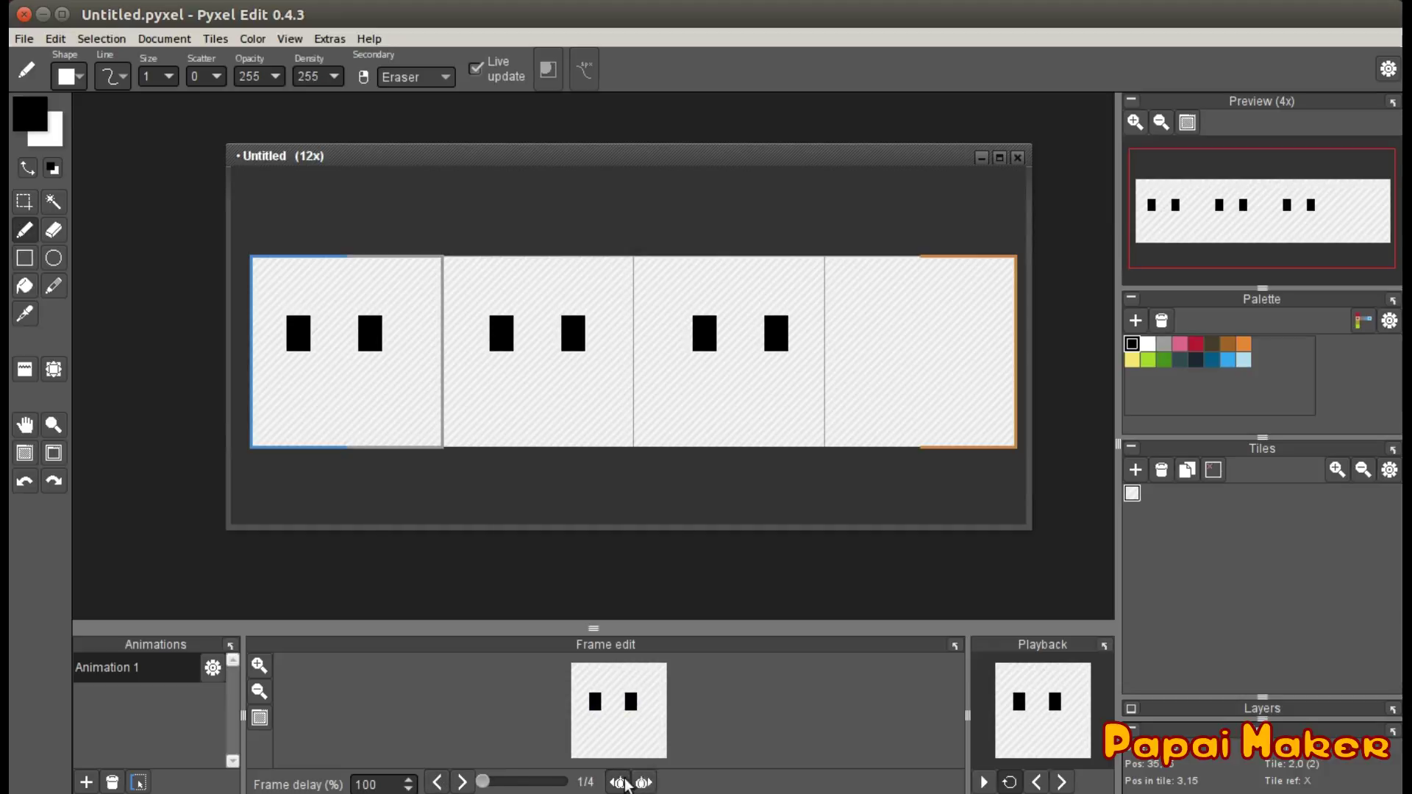
left_click(462, 782)
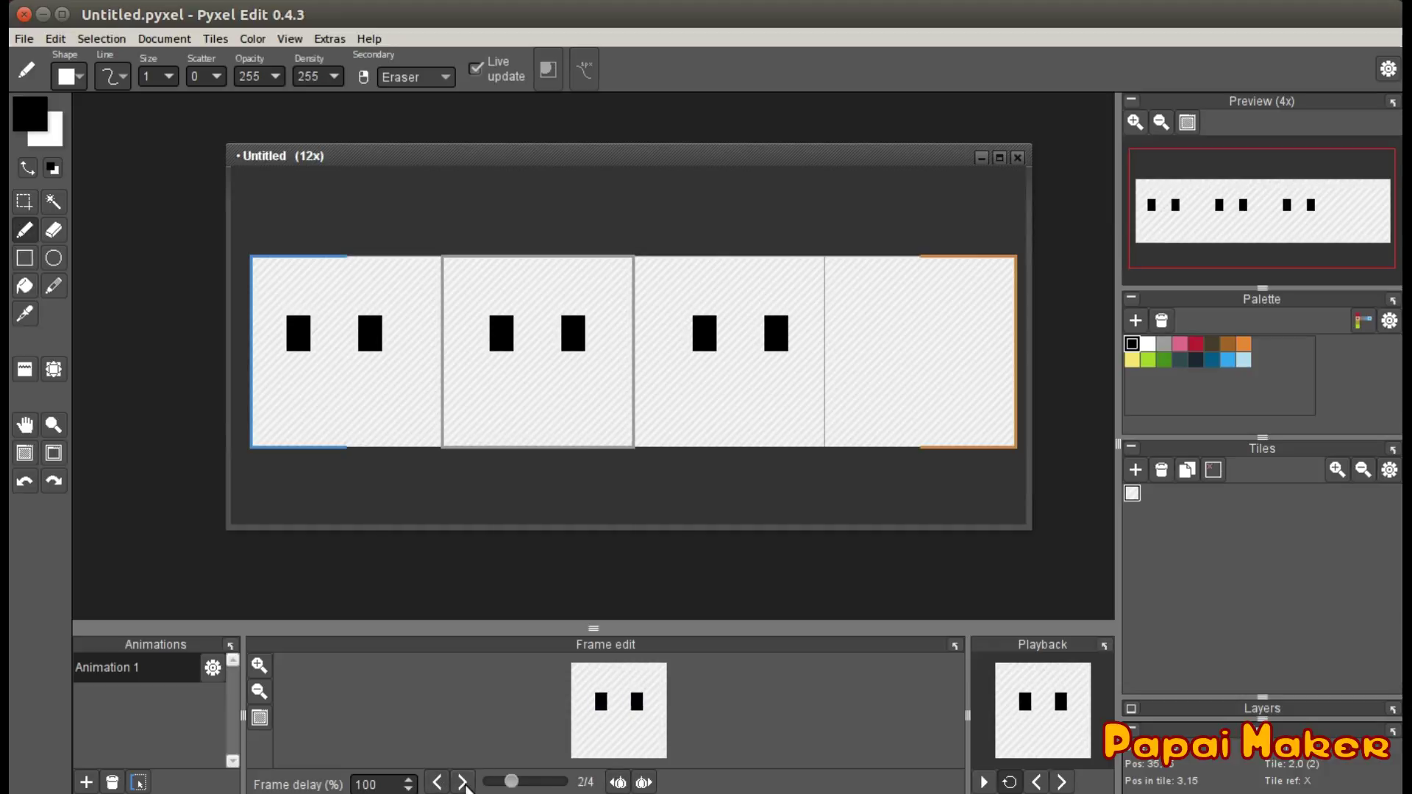
left_click(462, 782)
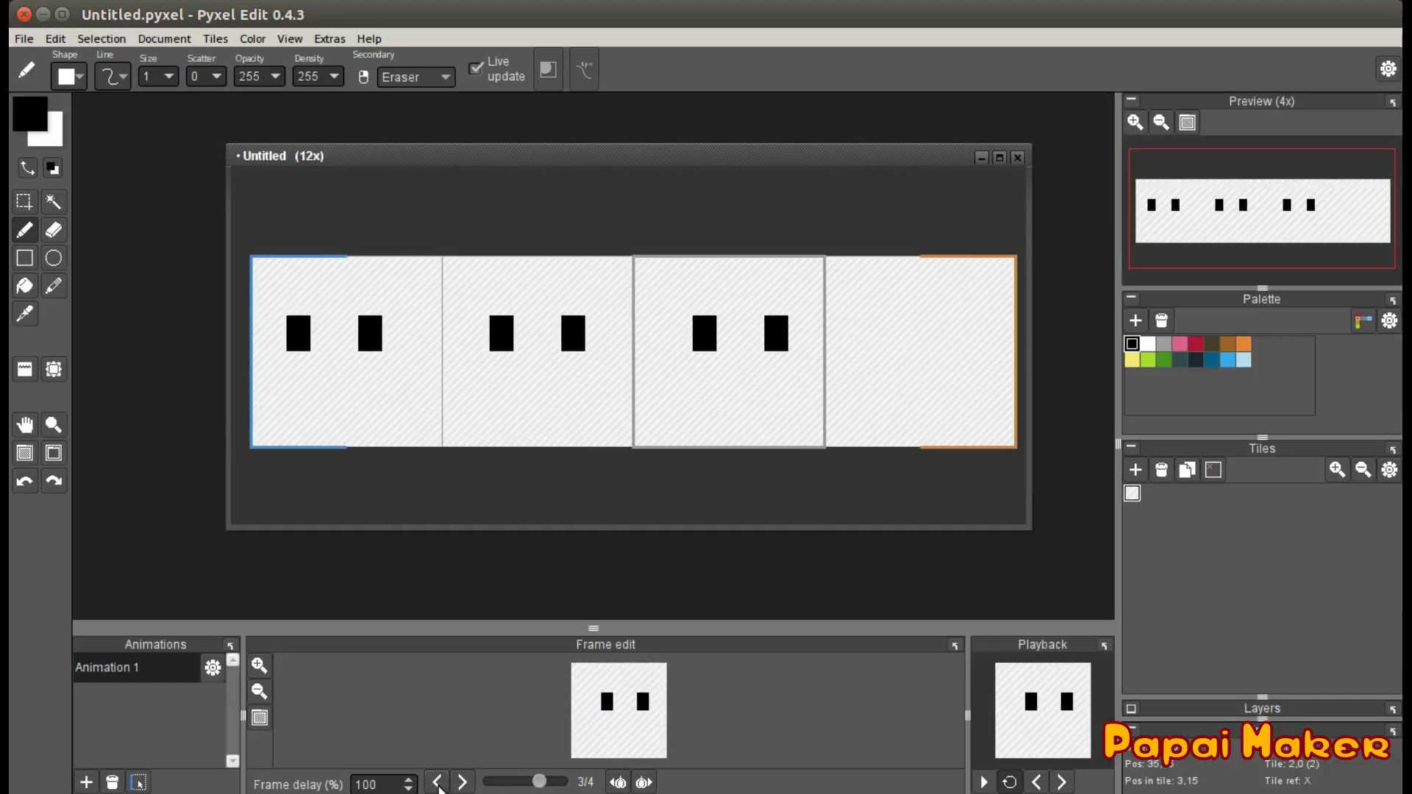
left_click(436, 781)
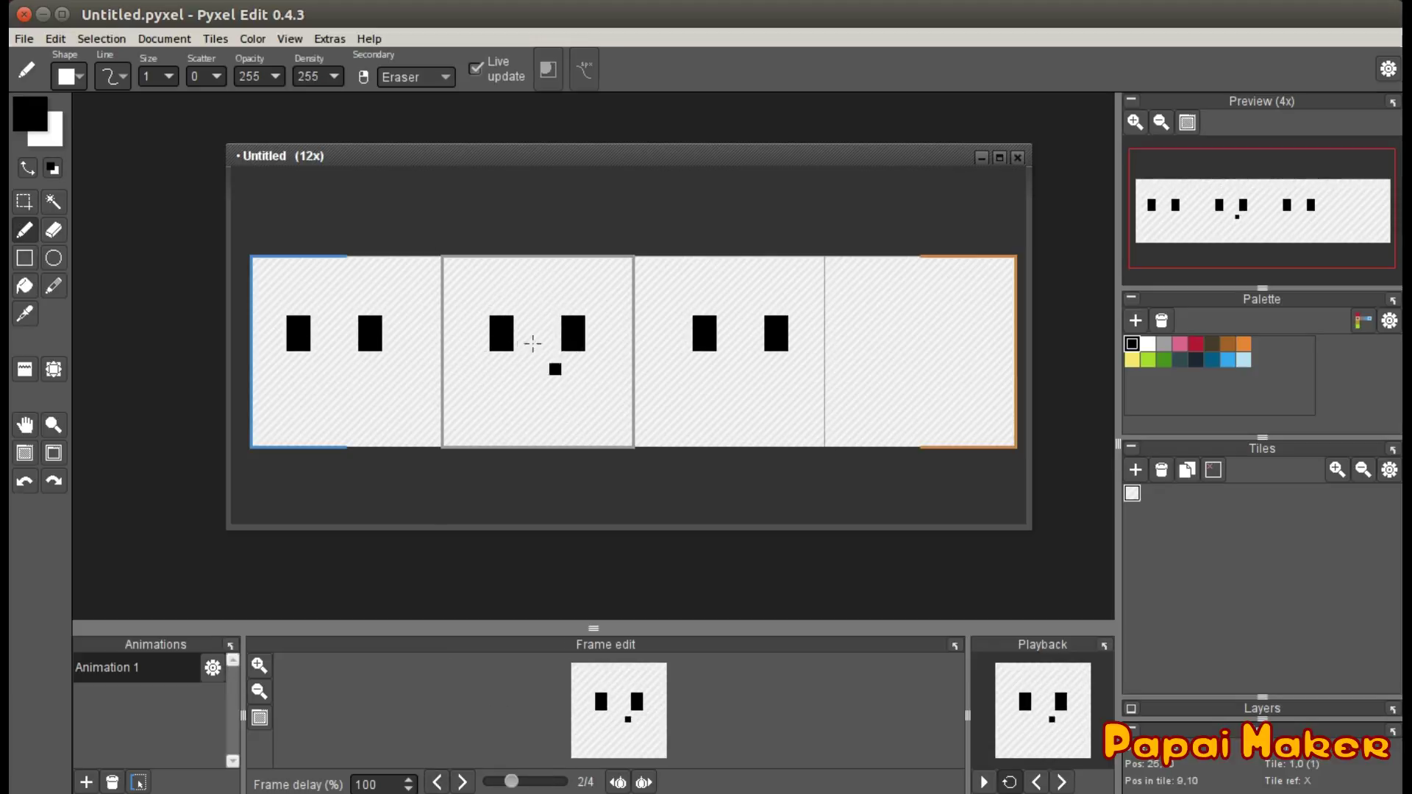
Turn the second frame's eyes into a reusable tile and place that tile in the empty fourth frame
key("m")
left_click_drag(513, 164, 460, 177)
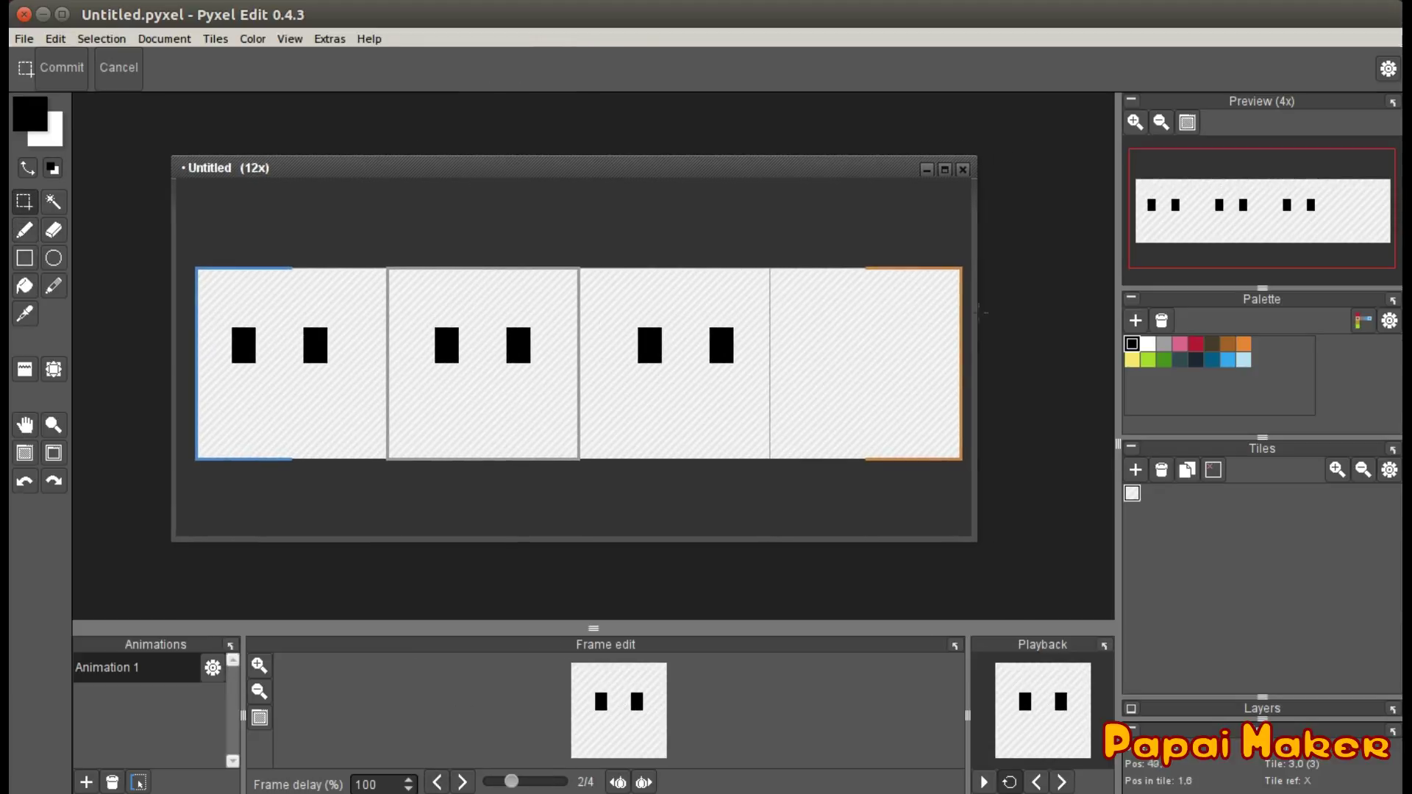
left_click(26, 371)
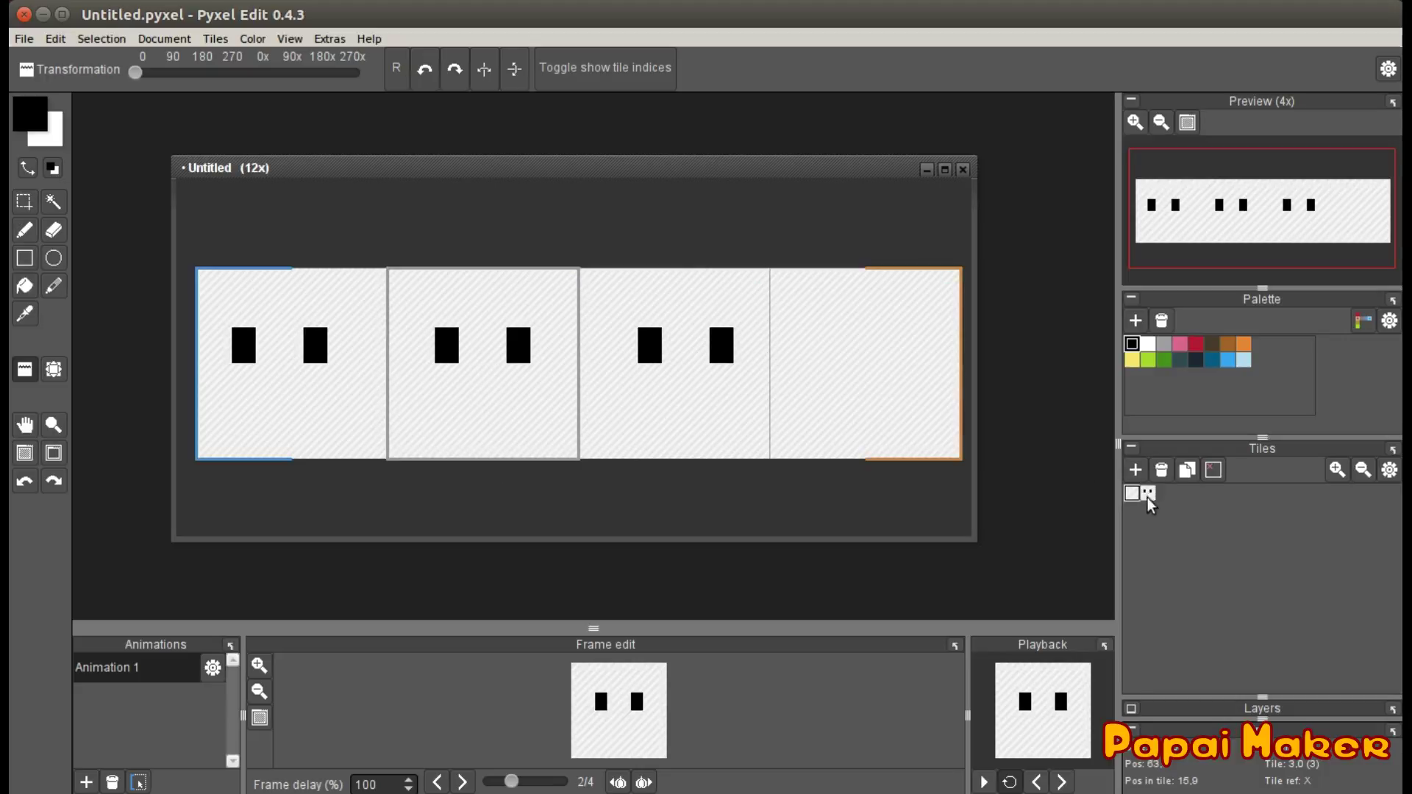
left_click(1148, 491)
left_click(855, 403)
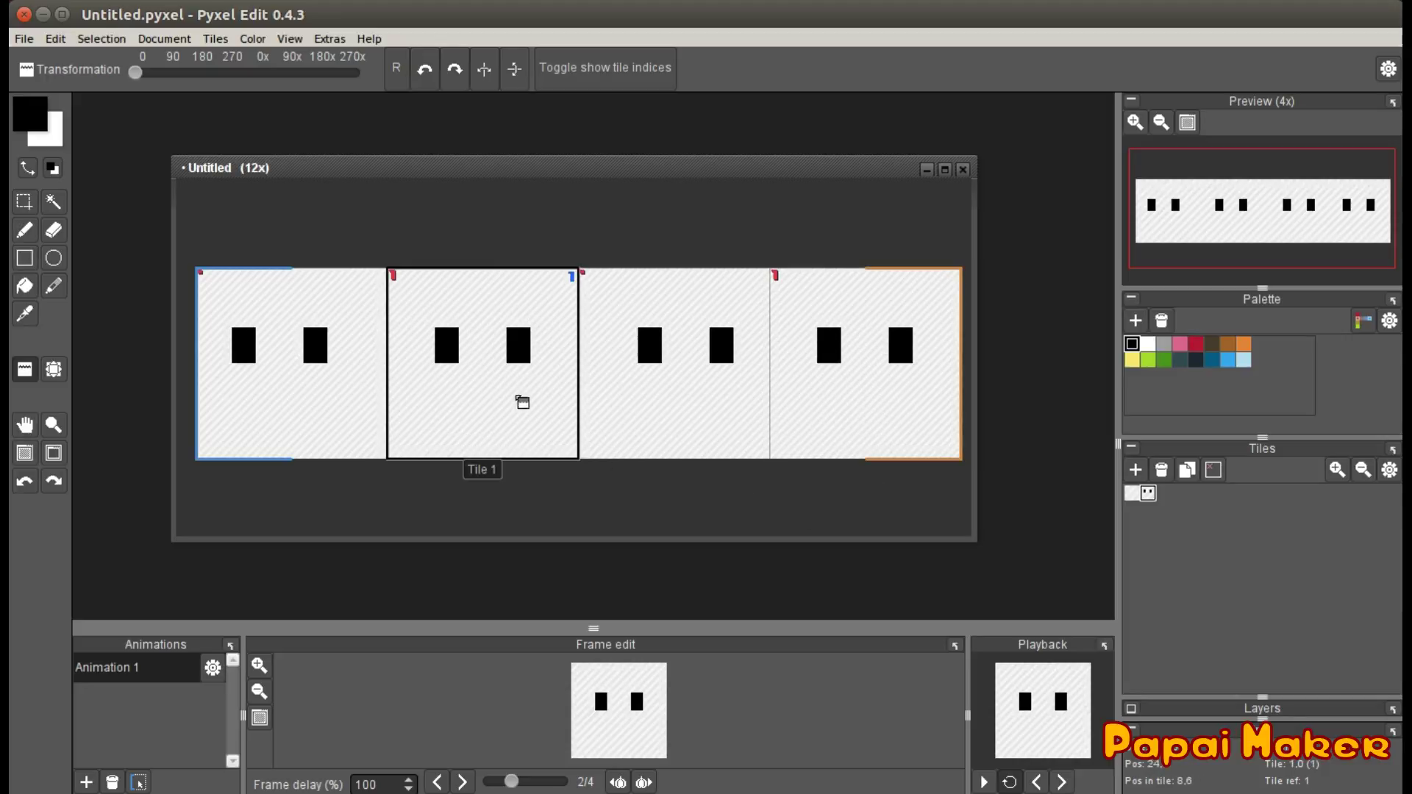
Step through all four frames repeatedly and play the animation to check the eye movement
left_click(462, 782)
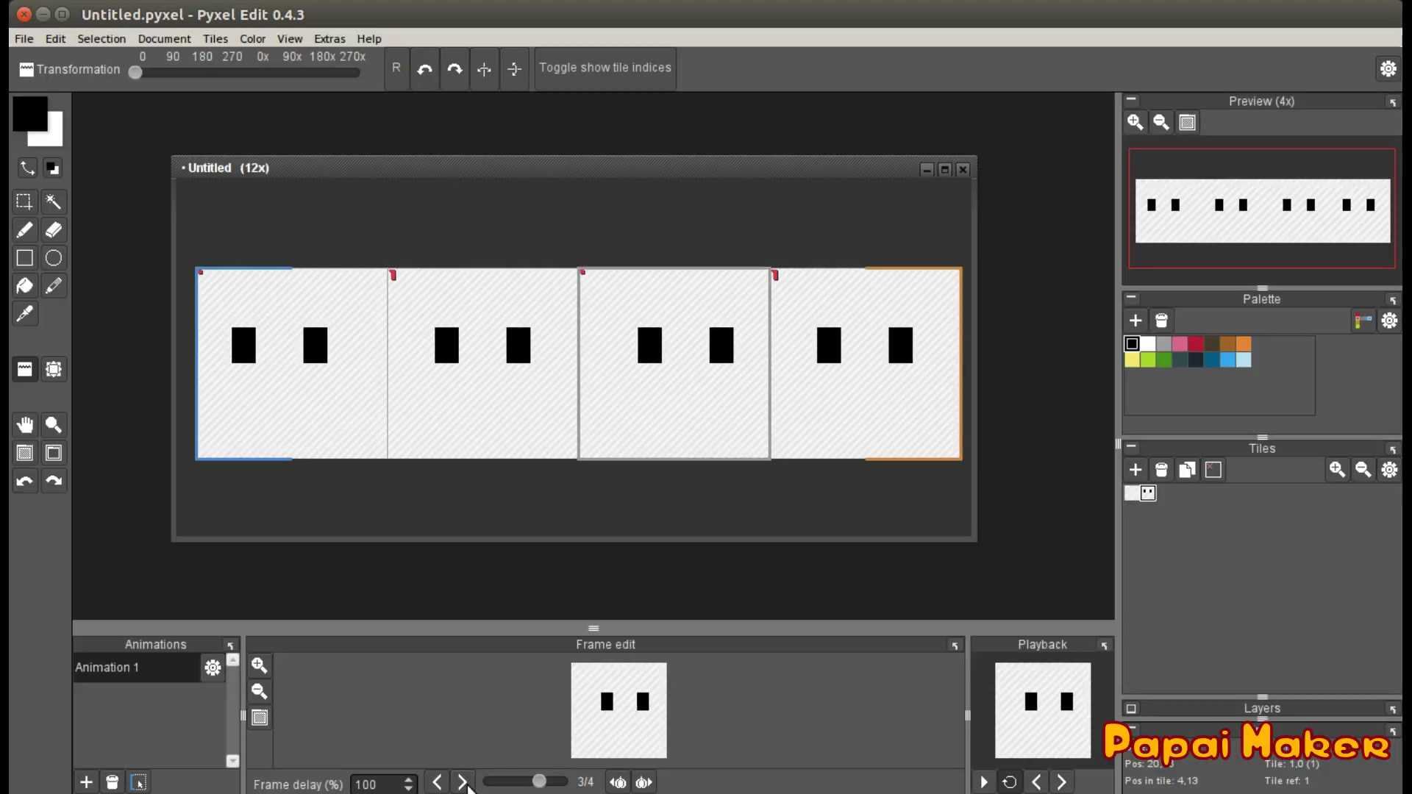
left_click(462, 782)
left_click(462, 782)
left_click(463, 782)
left_click(463, 783)
left_click(464, 783)
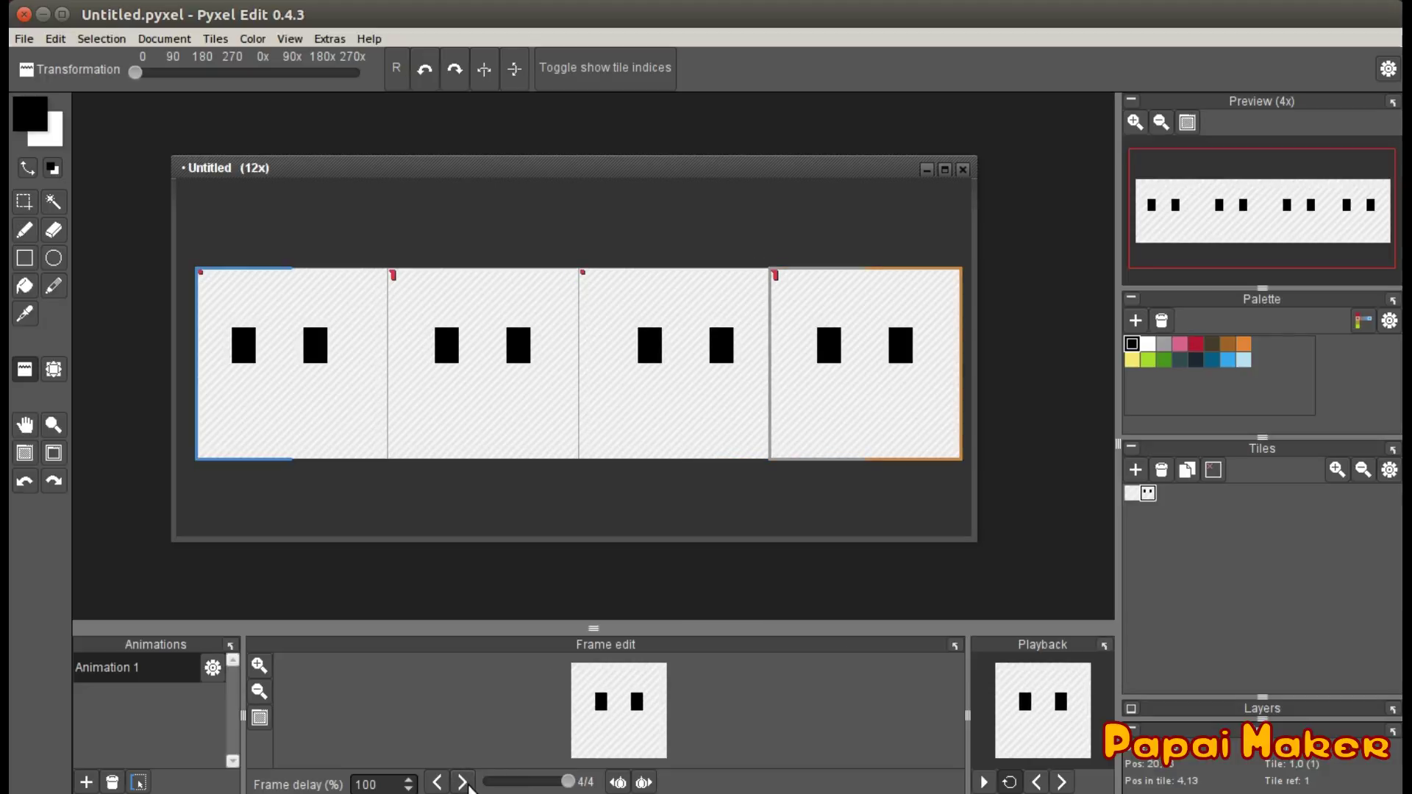
left_click(463, 782)
left_click(463, 782)
left_click(463, 782)
left_click(463, 782)
left_click(463, 782)
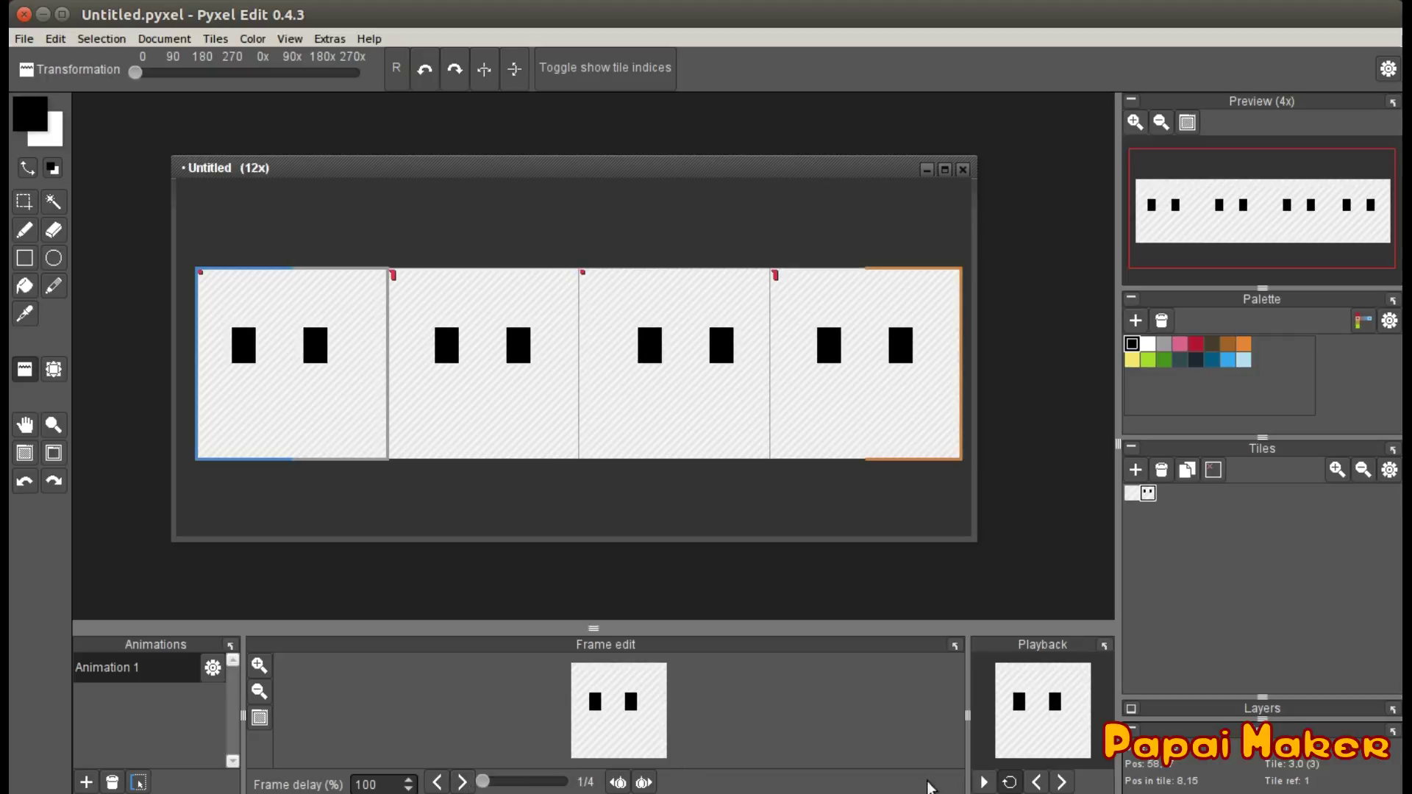
left_click(983, 781)
left_click(983, 781)
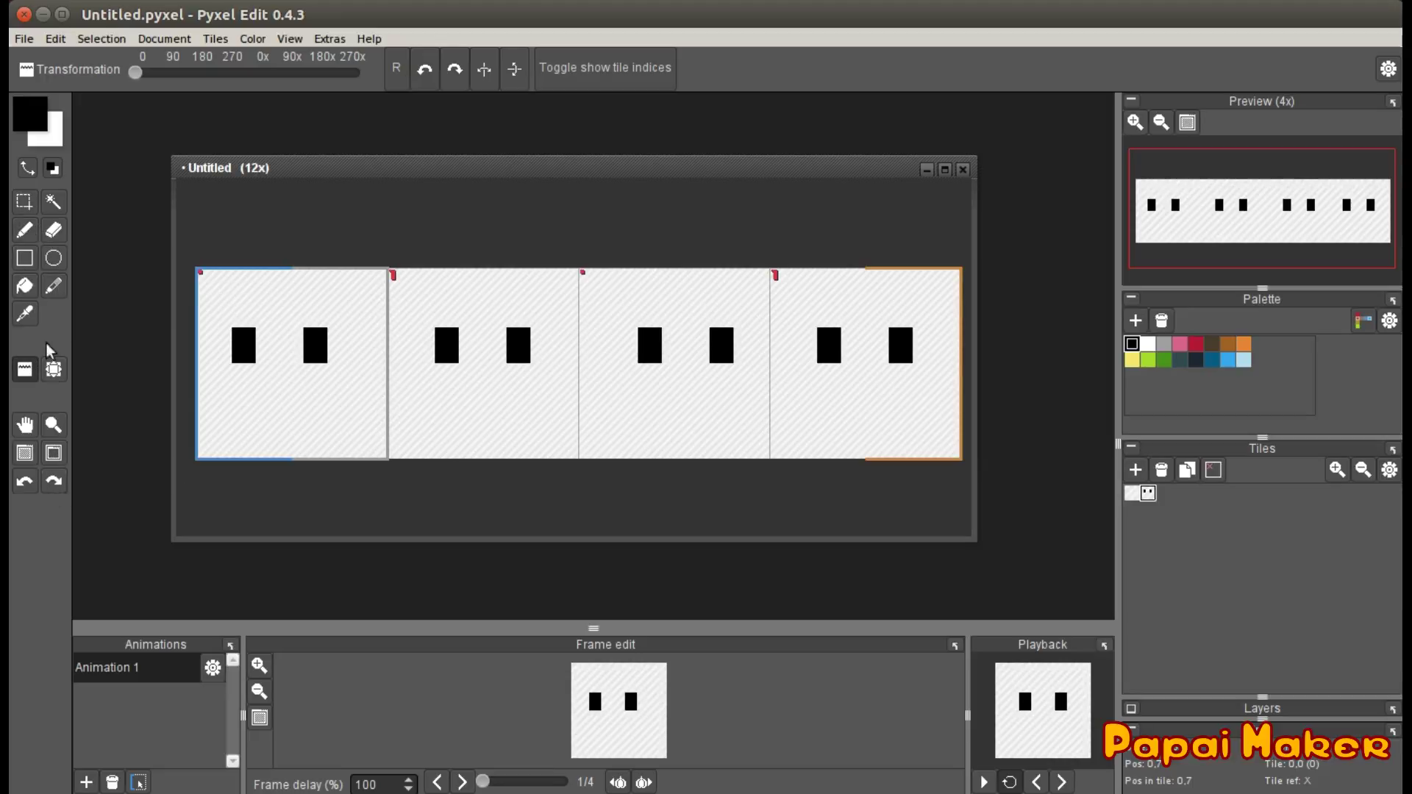
Draw a 4-pixel-wide black mouth in the second frame and, with onion skinning enabled, a 2-pixel-wide mouth in the first frame
left_click(21, 237)
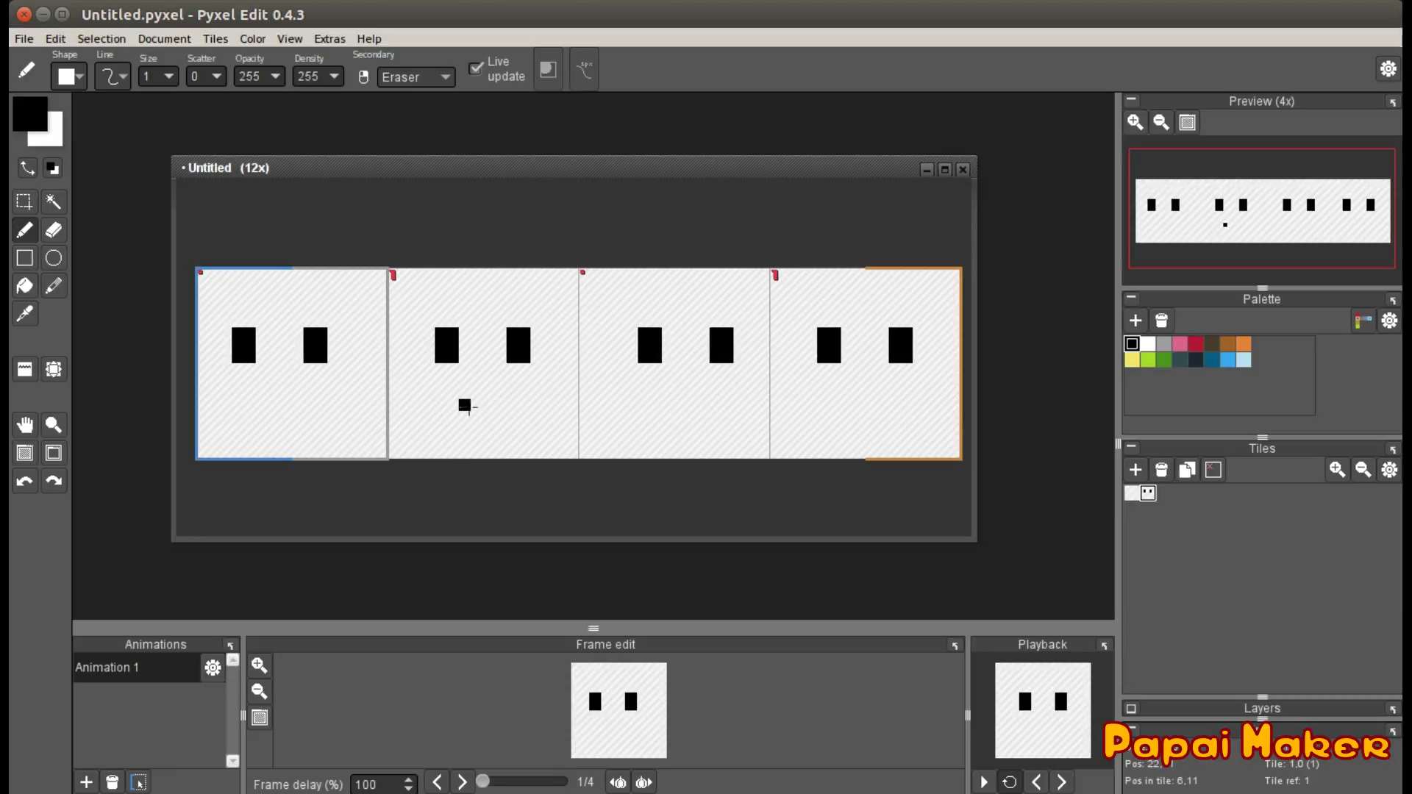
left_click_drag(465, 405, 503, 405)
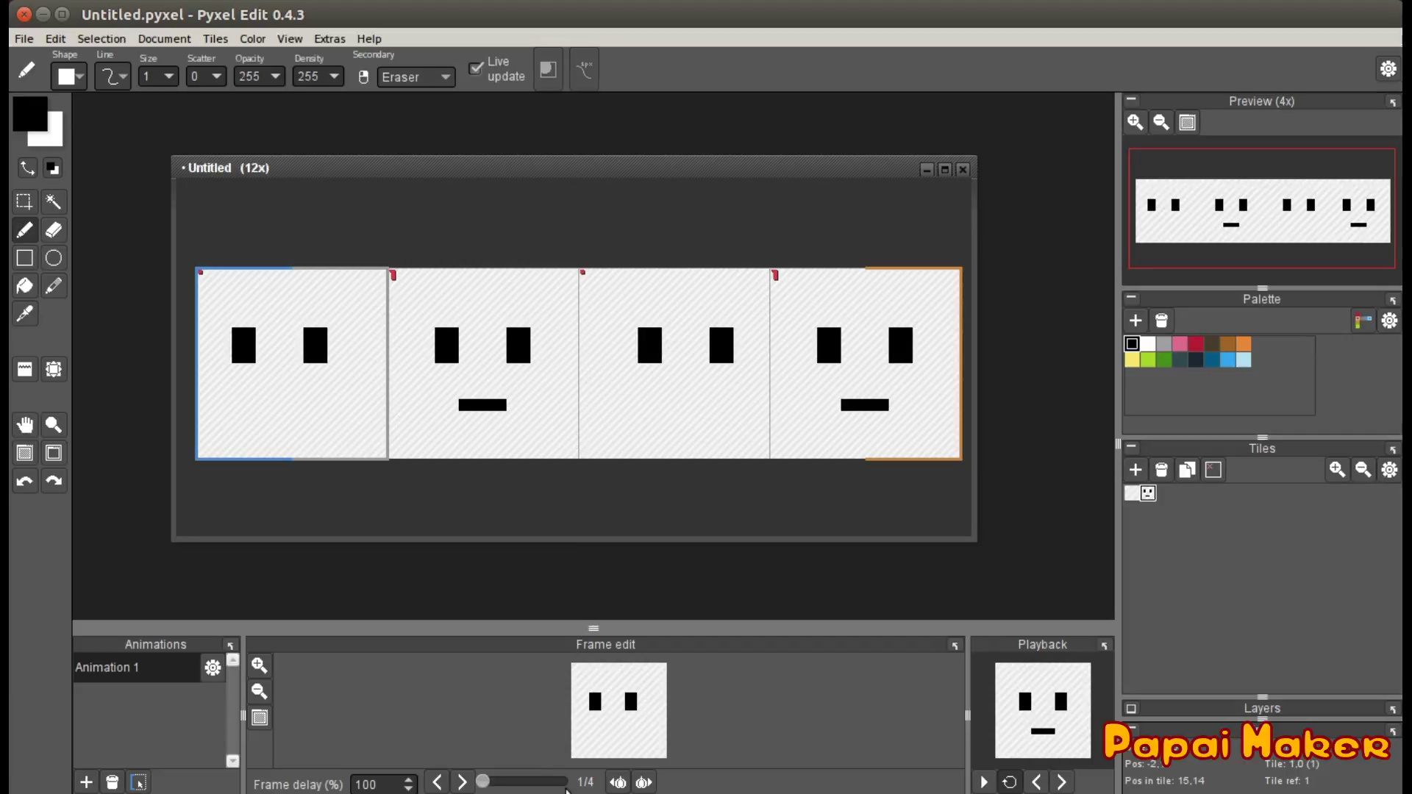
left_click(618, 781)
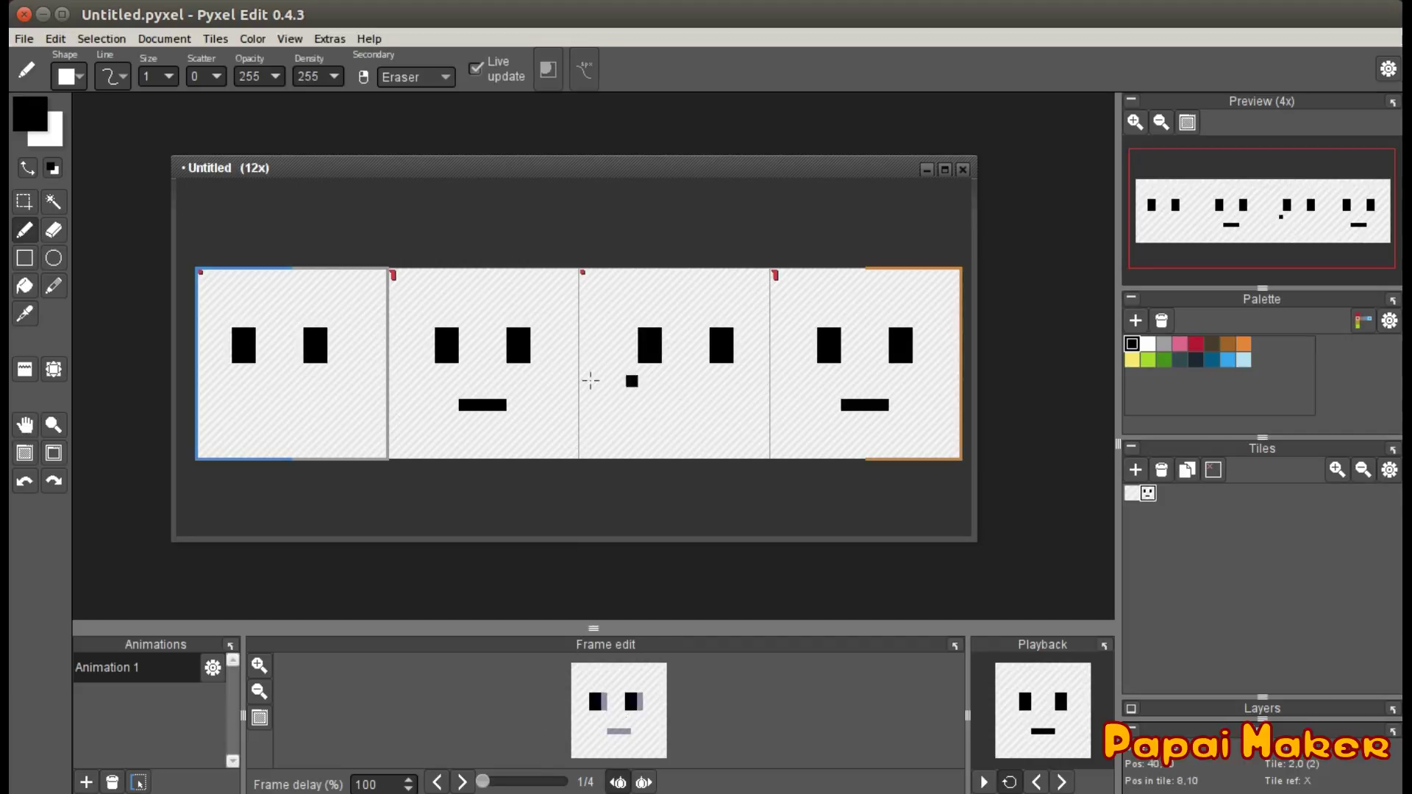
left_click(261, 405)
Draw a 4-pixel-wide mouth in the third frame, shifted two pixels right of the second frame's, and widen the first frame's mouth to 3 pixels
left_click(462, 782)
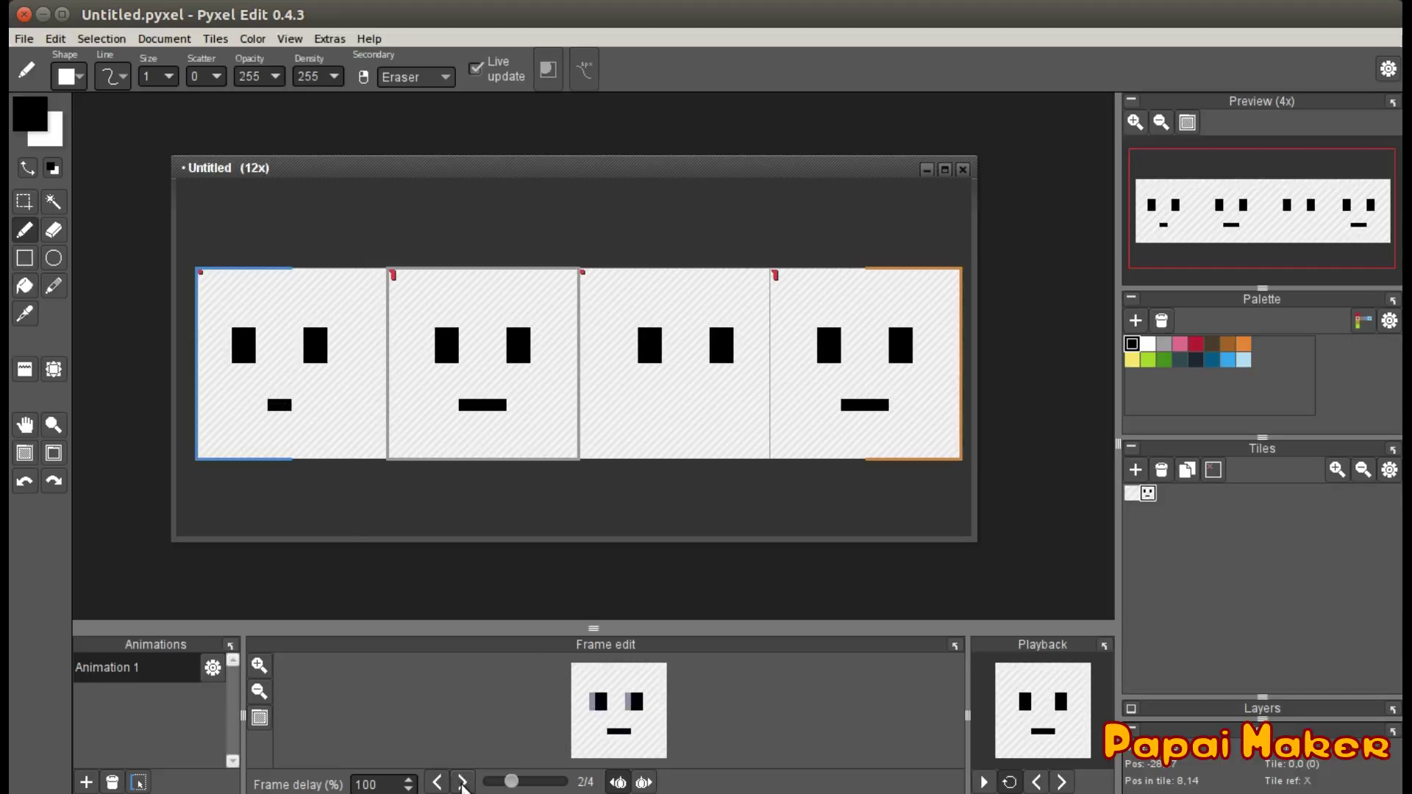
left_click(462, 781)
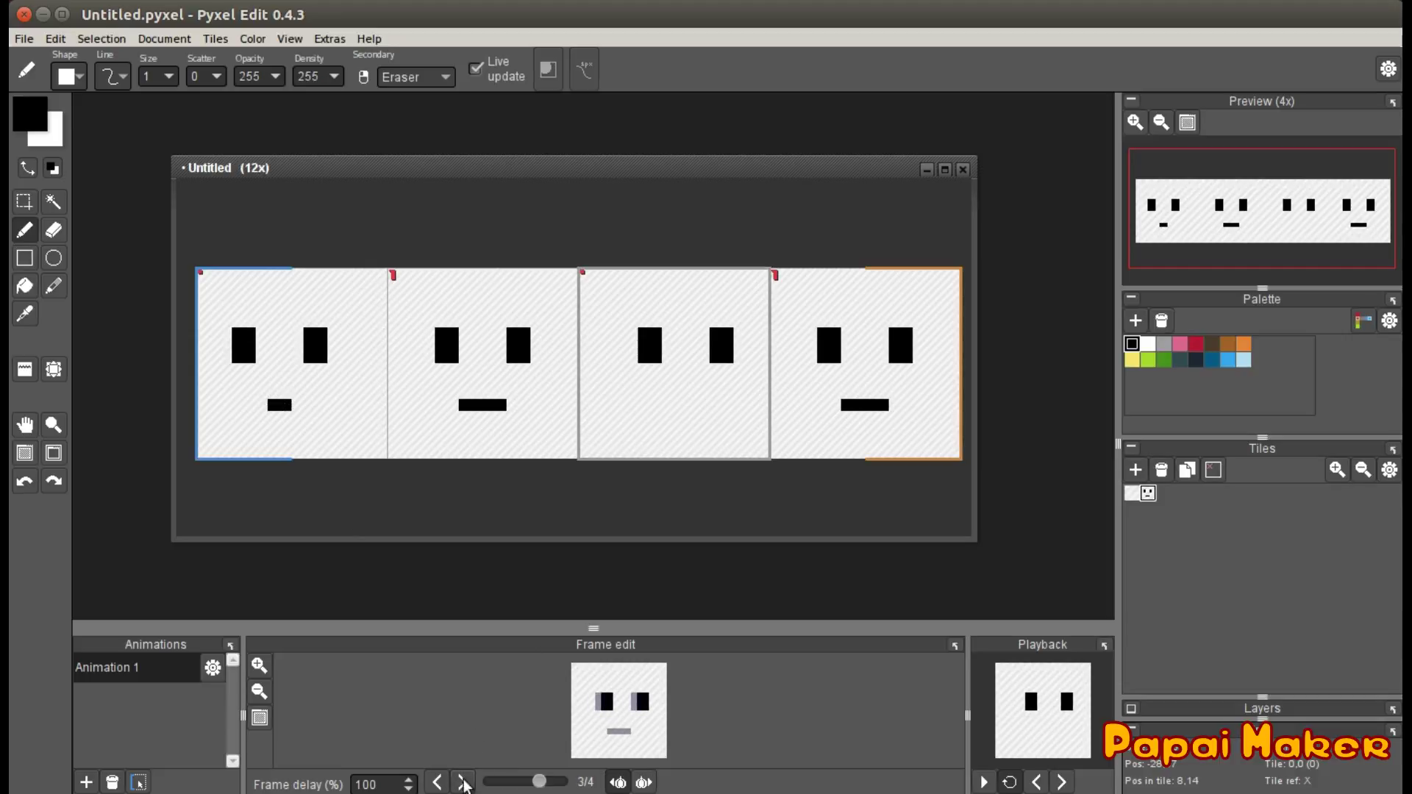
left_click_drag(680, 406, 717, 405)
left_click(261, 404)
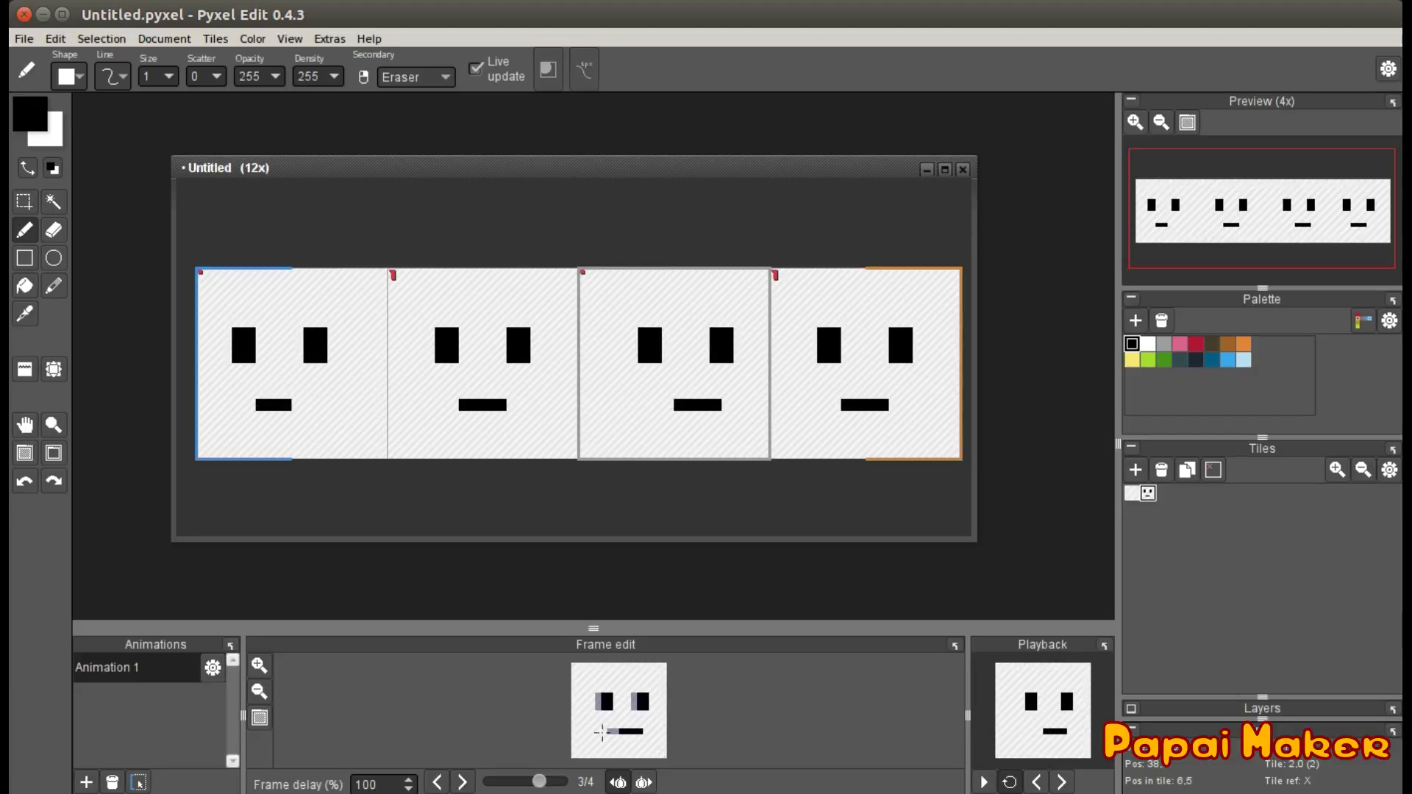
Return to the first frame and play the animation to check the moving mouth
left_click_drag(545, 785, 471, 785)
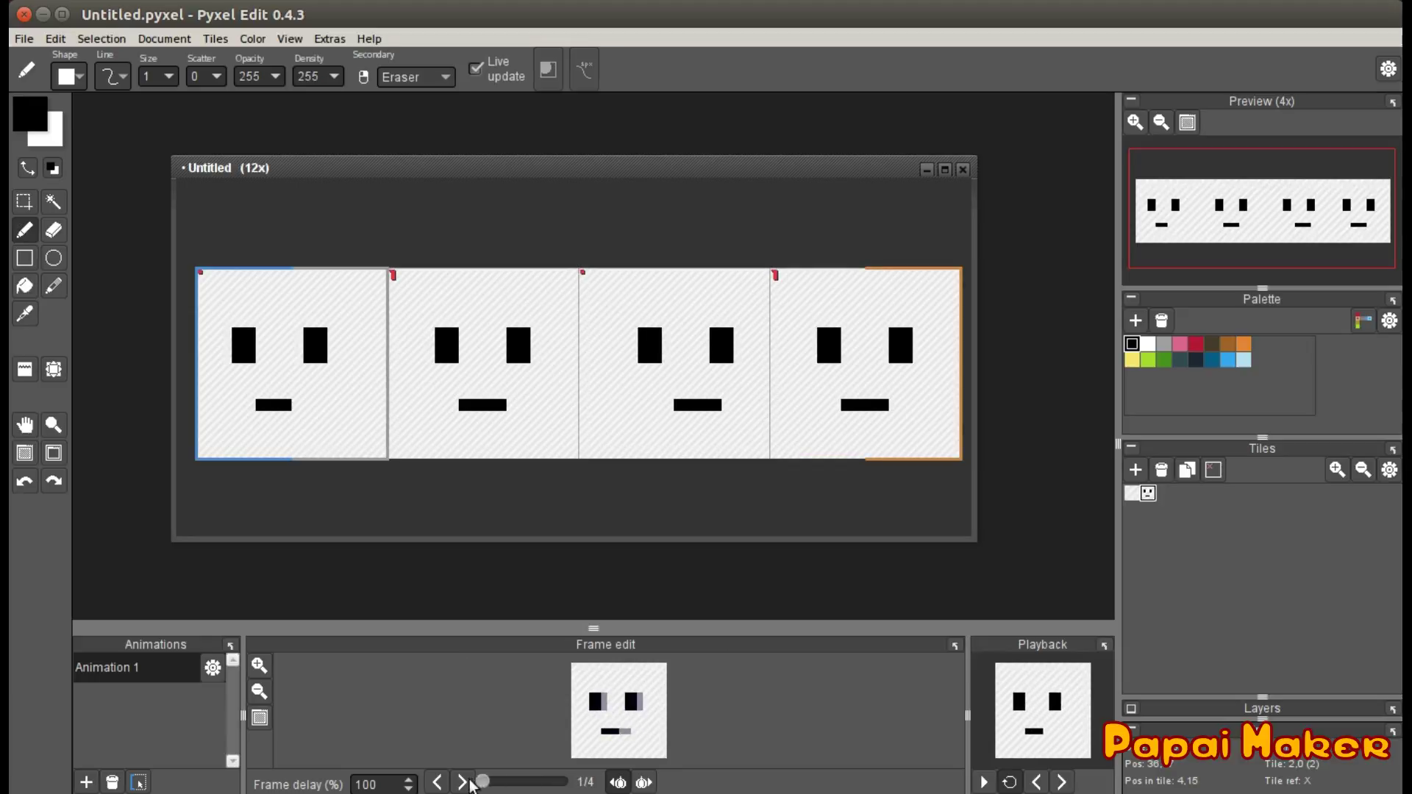
left_click(982, 782)
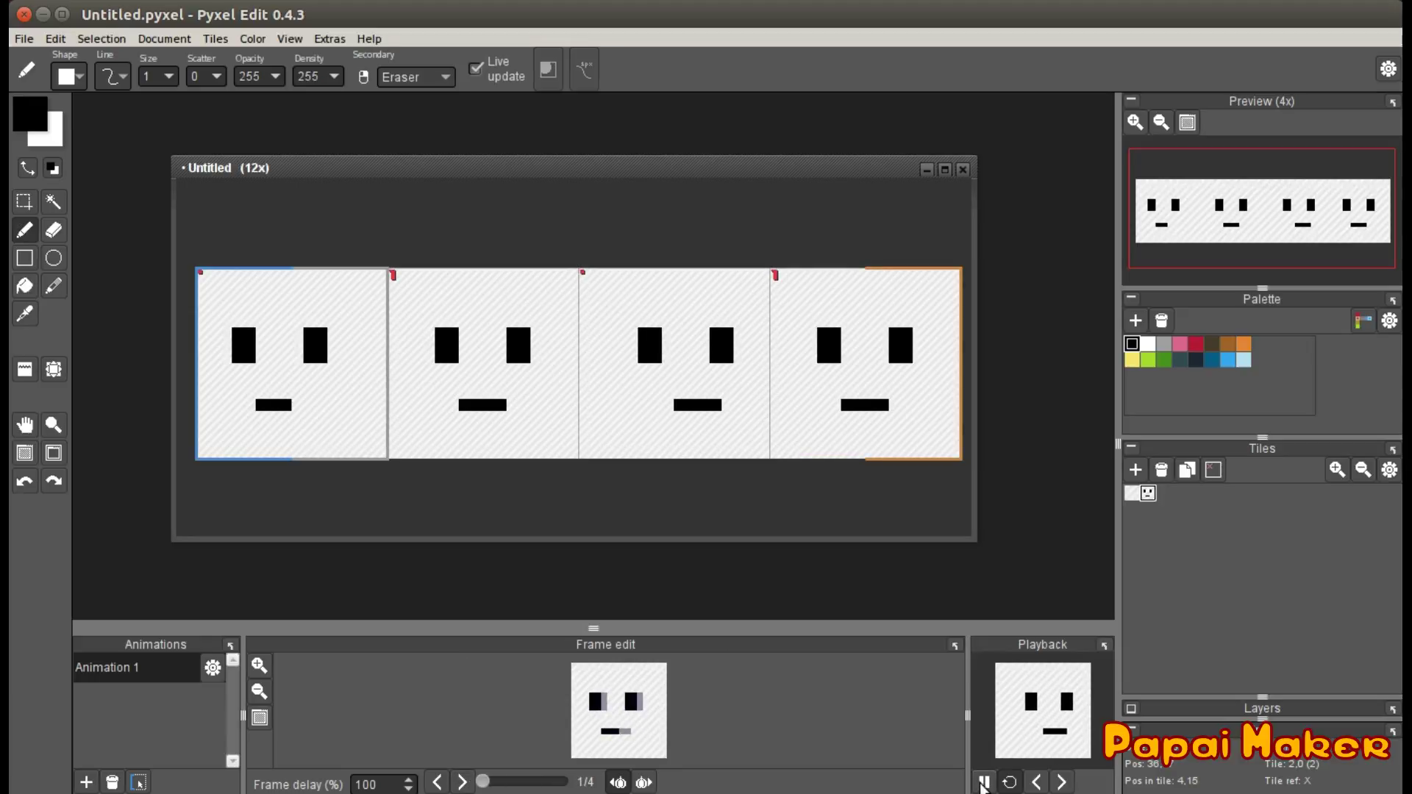
left_click(983, 782)
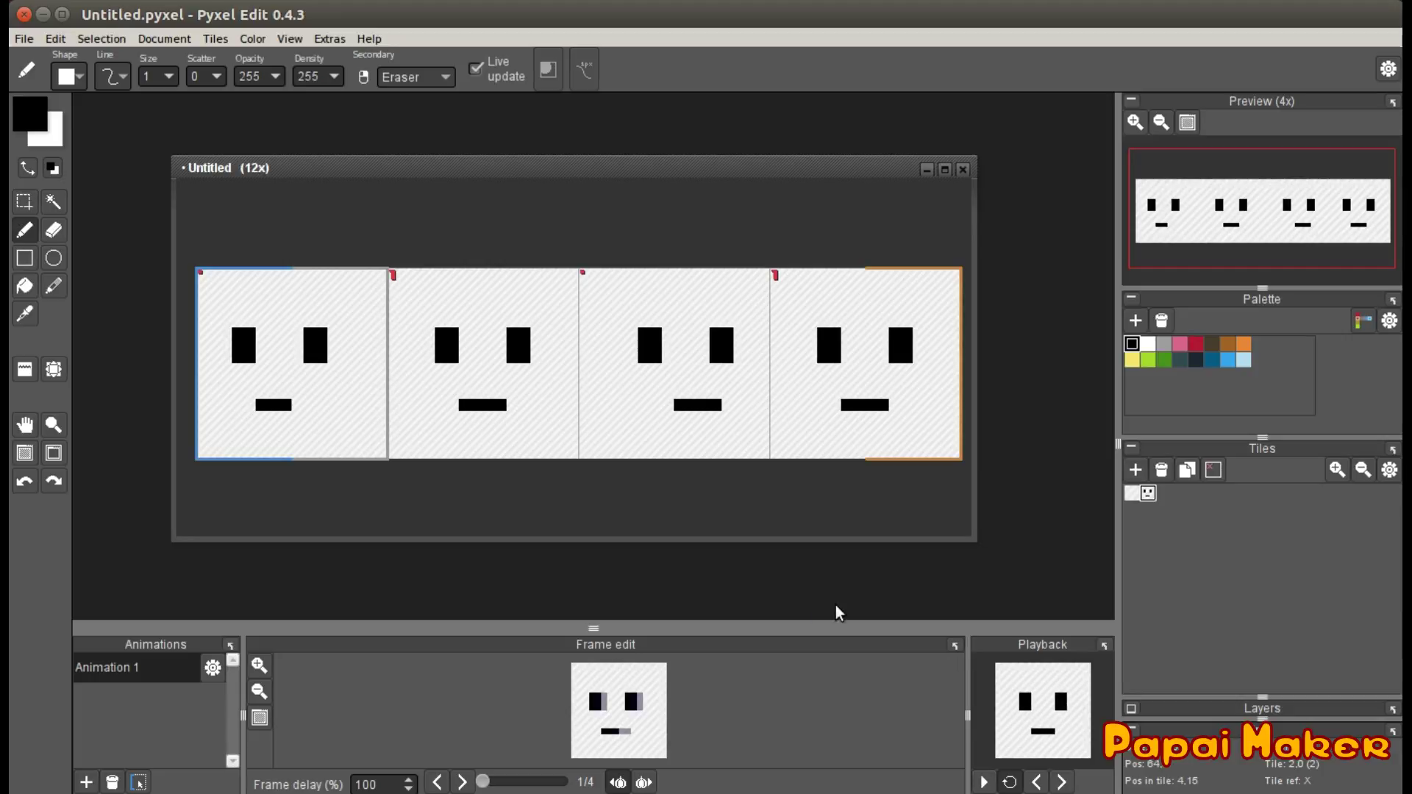
key("ctrl+z")
Set the foreground colour to the palette's dark green and enlarge the area showing the layers
left_click(1165, 361)
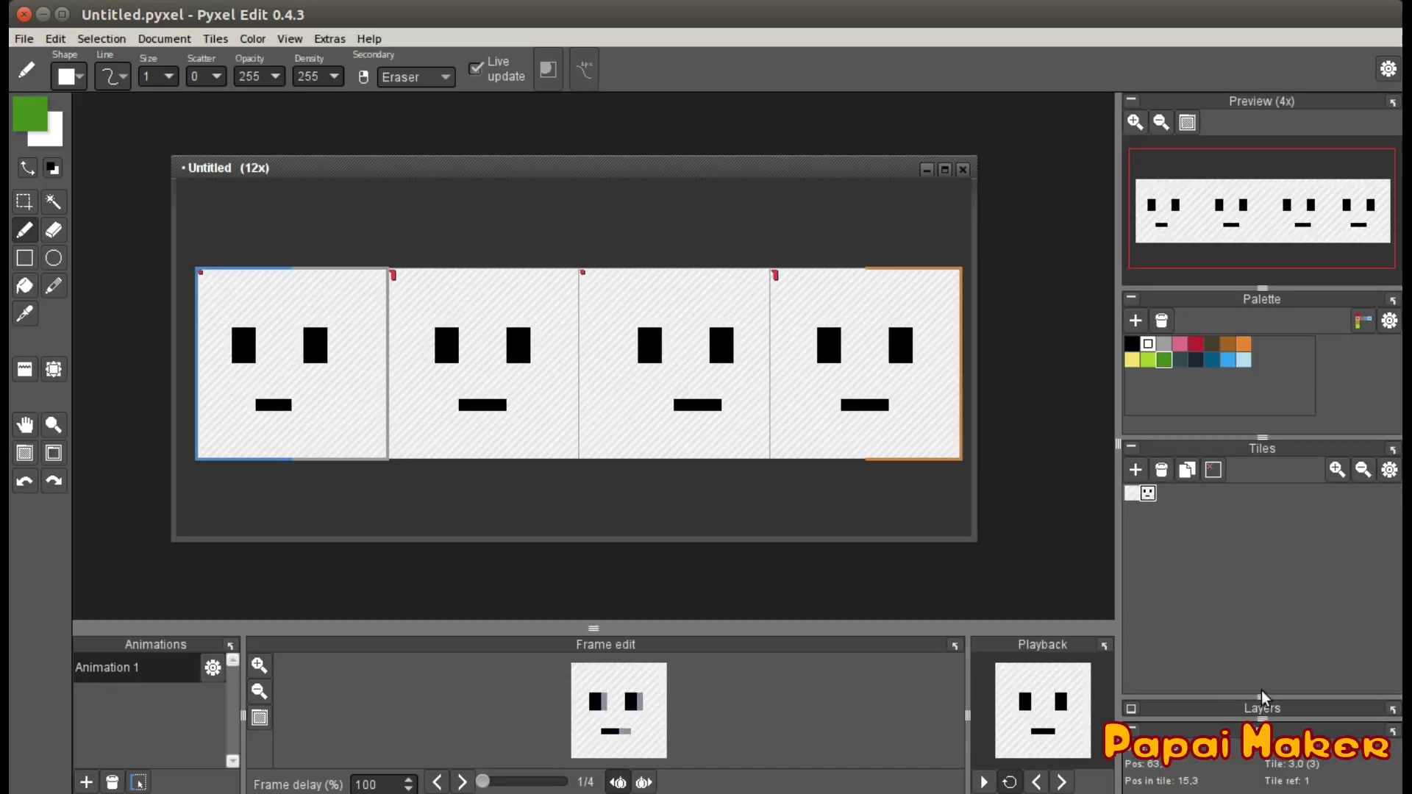
mouse_move(1262, 697)
left_mouse_down()
mouse_move(1262, 588)
mouse_move(1262, 716)
mouse_move(1263, 691)
left_mouse_up()
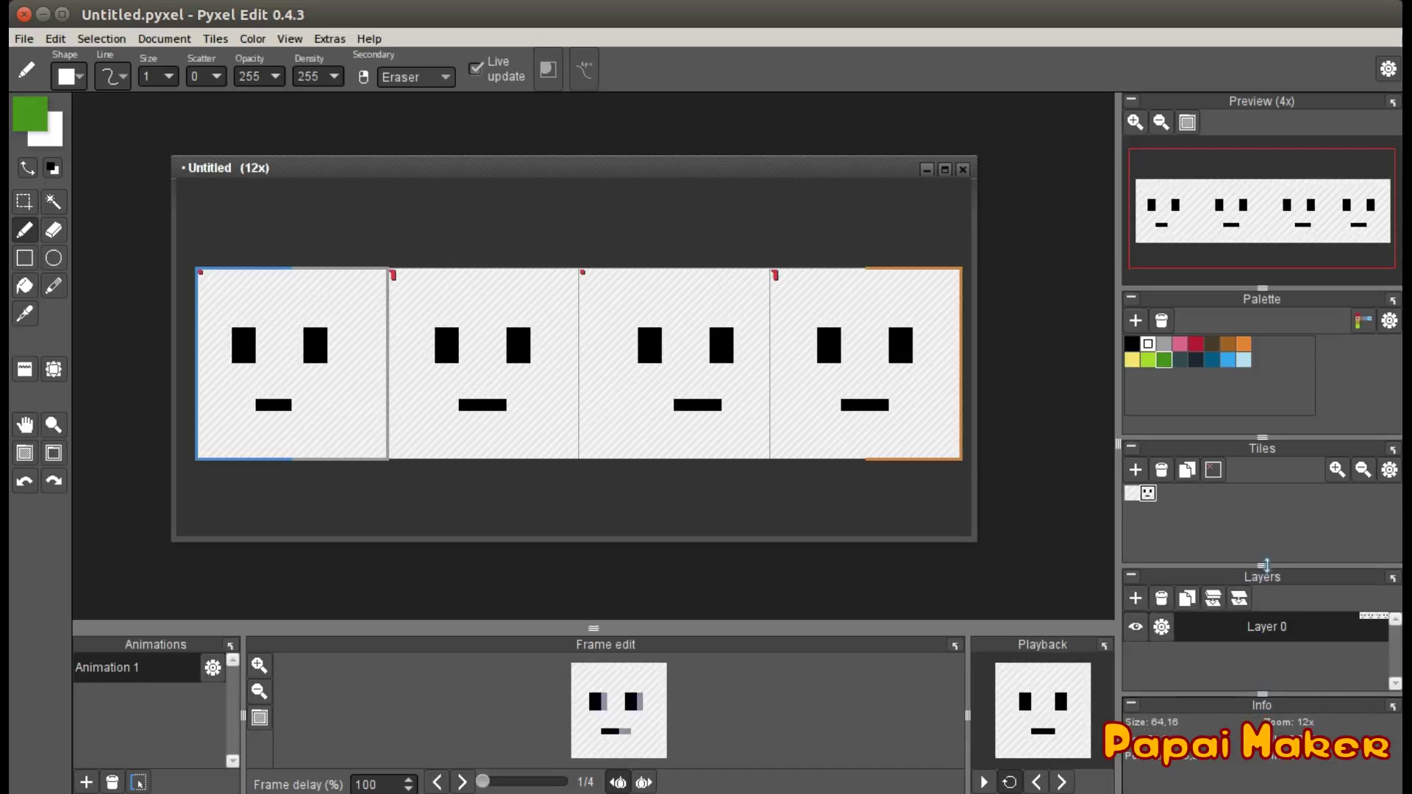
left_click_drag(1266, 564, 1261, 520)
Rename Layer 0, which holds the face drawings, as "rosto"
left_click(1278, 587)
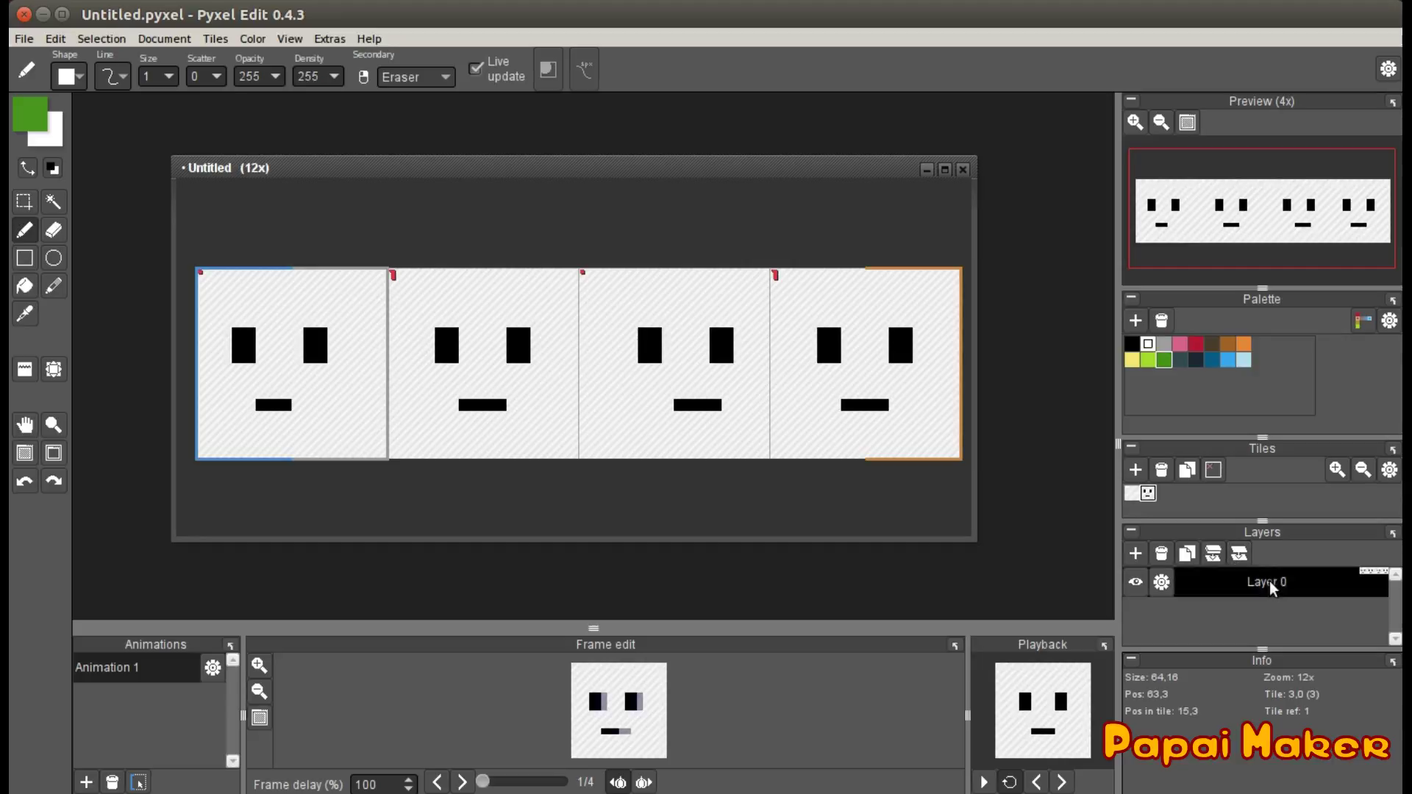
left_click(1170, 585)
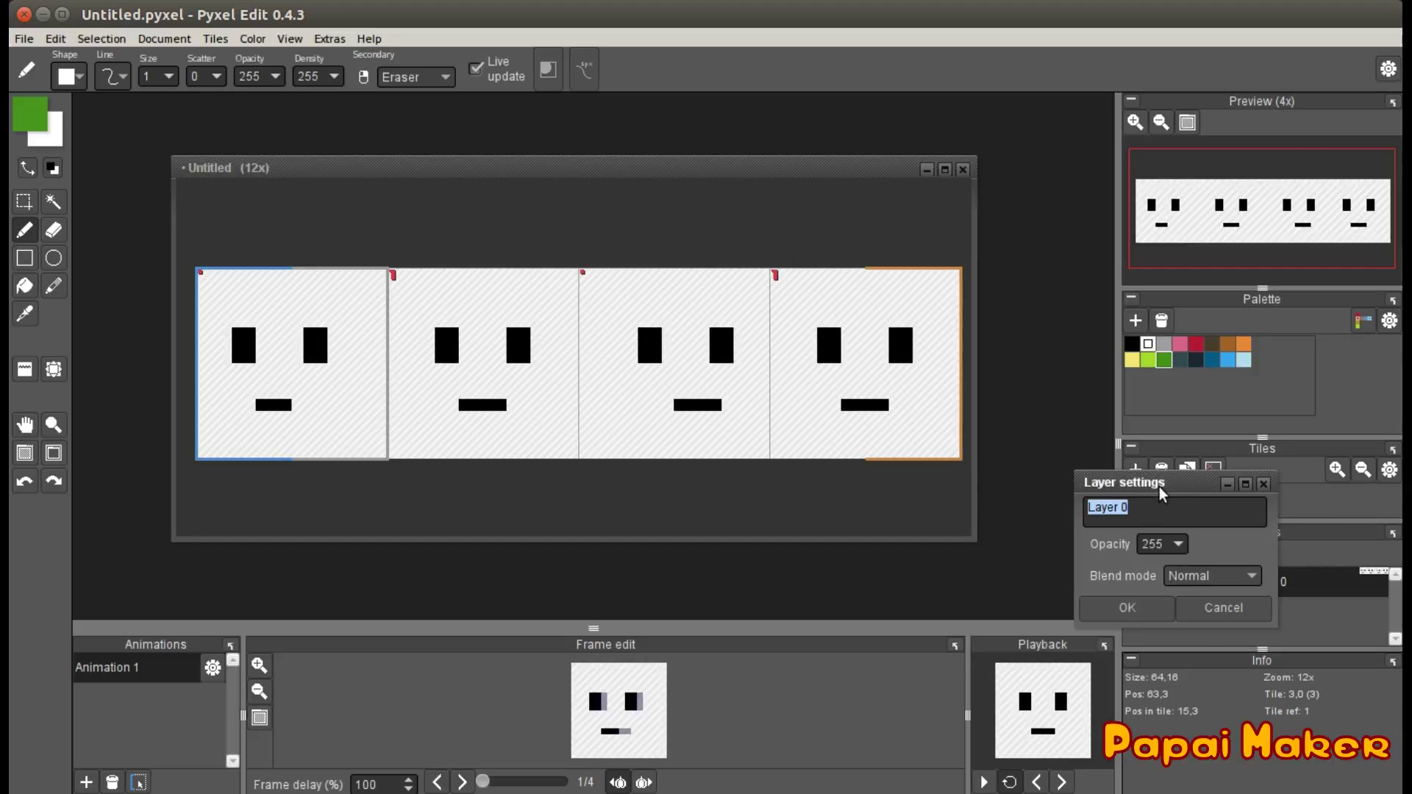
type("rosto")
left_click(1127, 615)
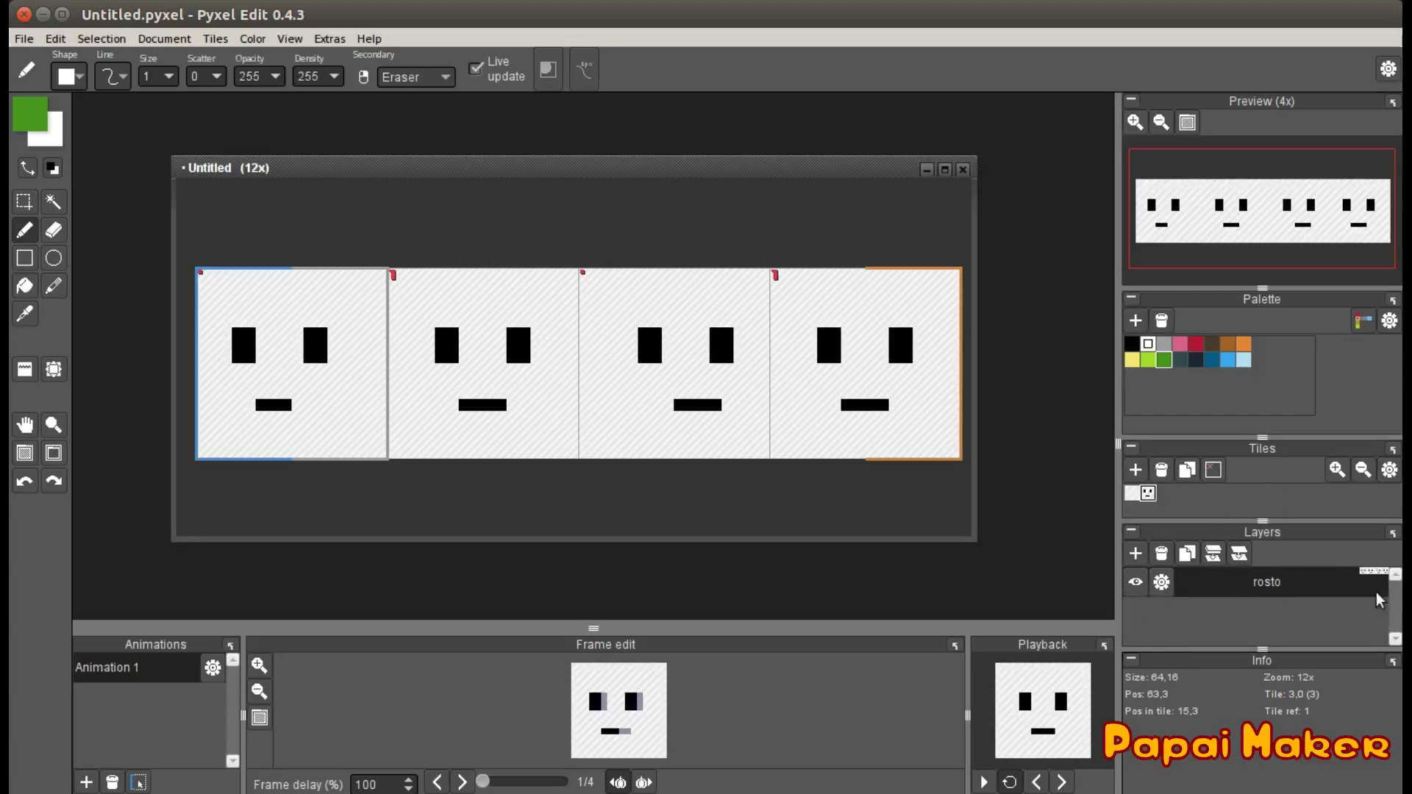
Add a new layer, move it below the rosto layer and name it "cabeca"
left_click(1135, 554)
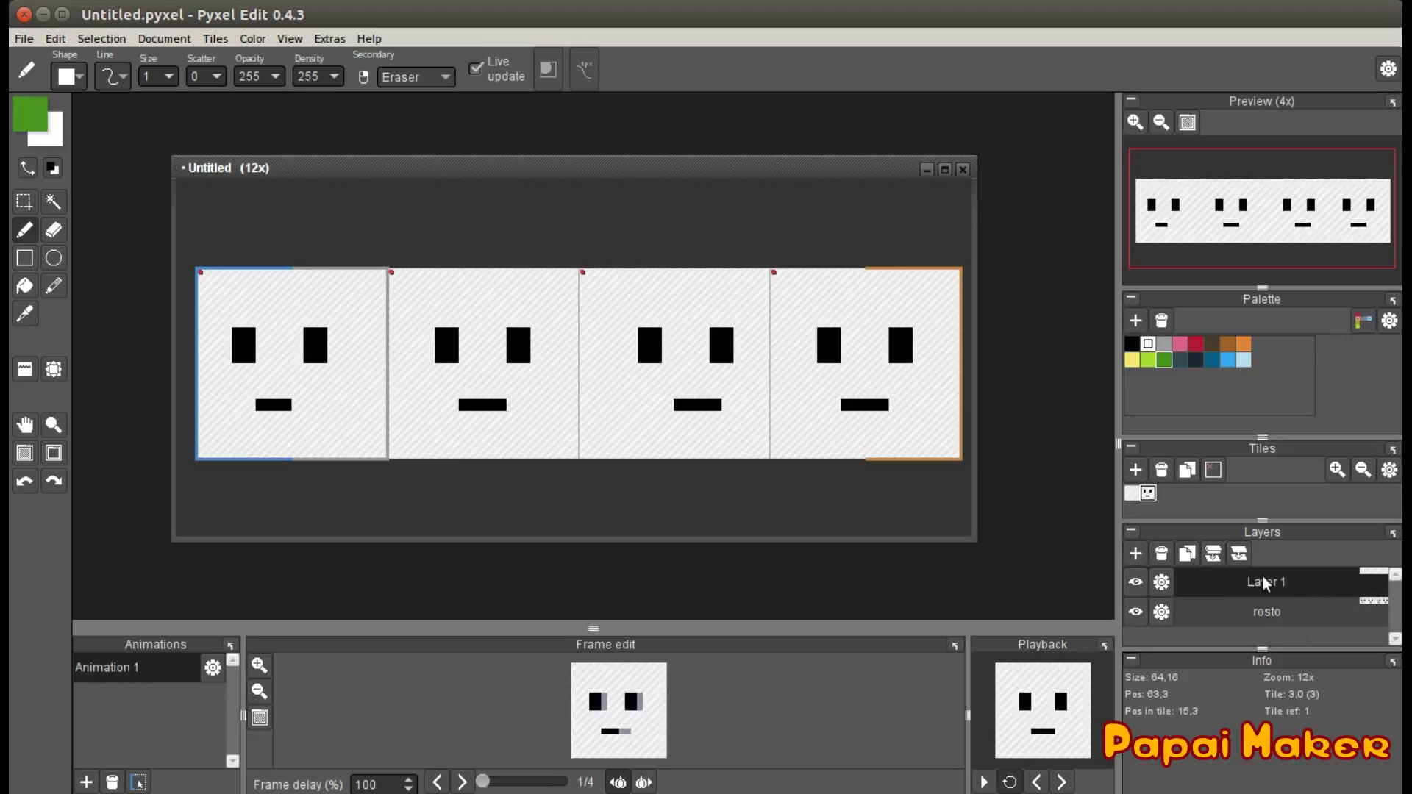
left_click_drag(1213, 592, 1235, 631)
left_click(1161, 612)
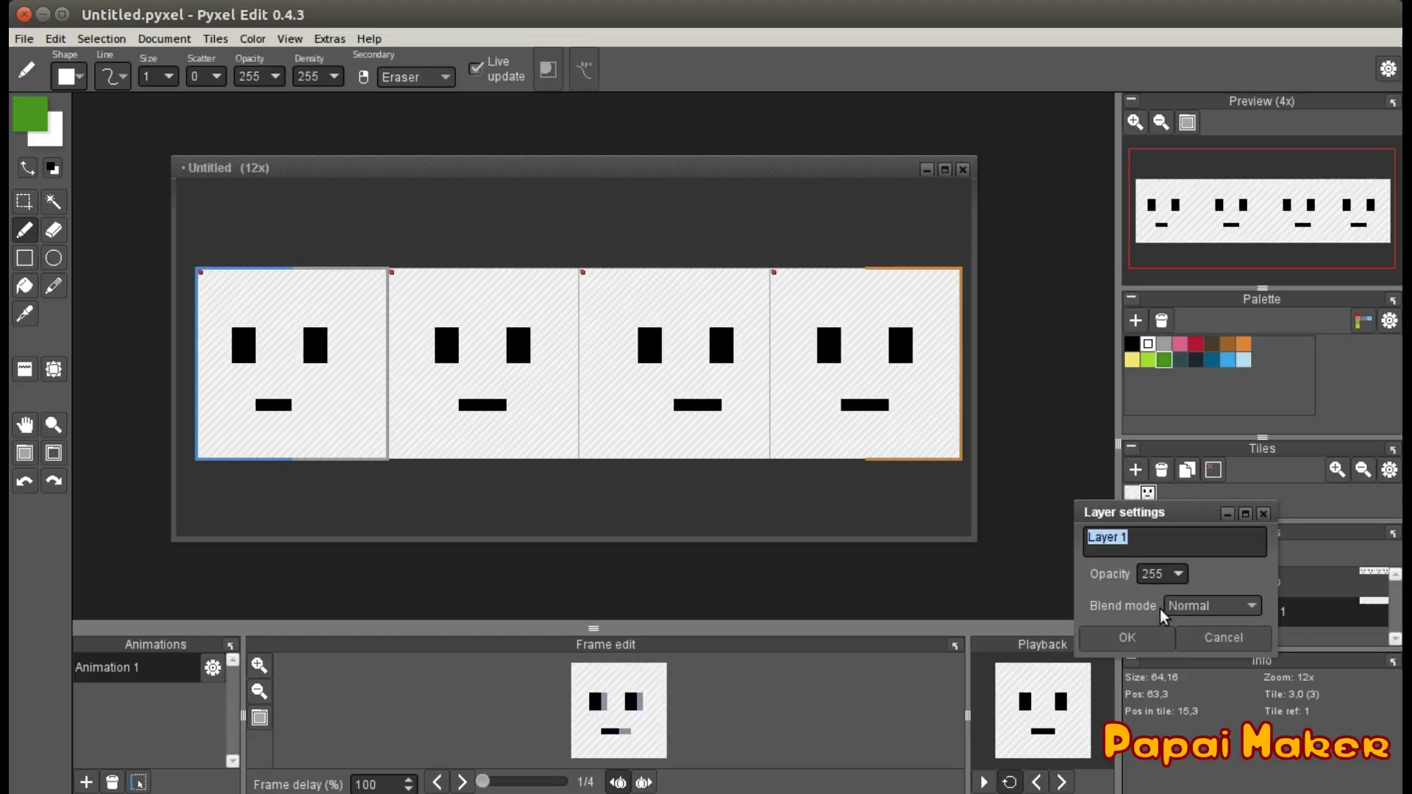
type("cabeca")
key("Return")
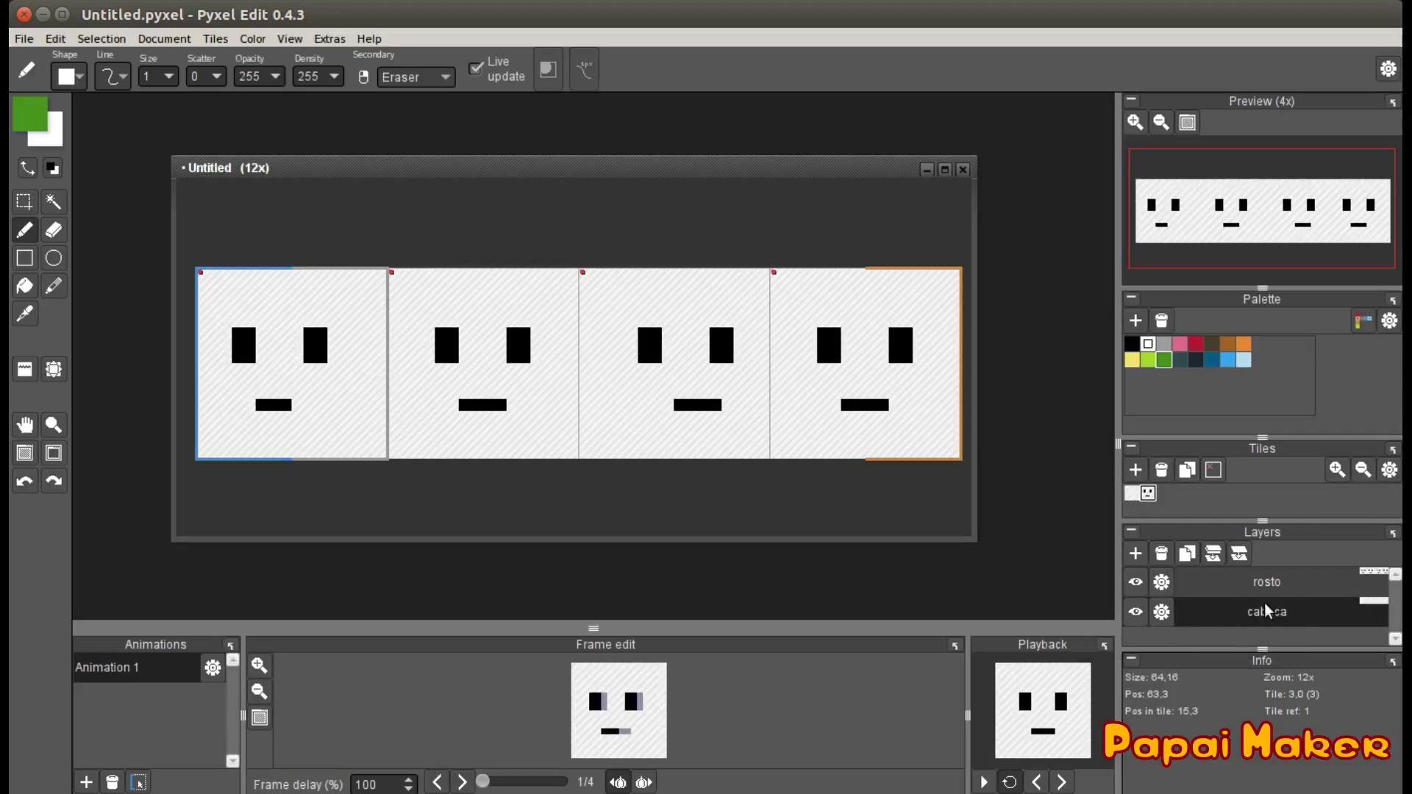
Hide and show the rosto layer to check what each layer contains
left_click(1132, 581)
left_click(1132, 582)
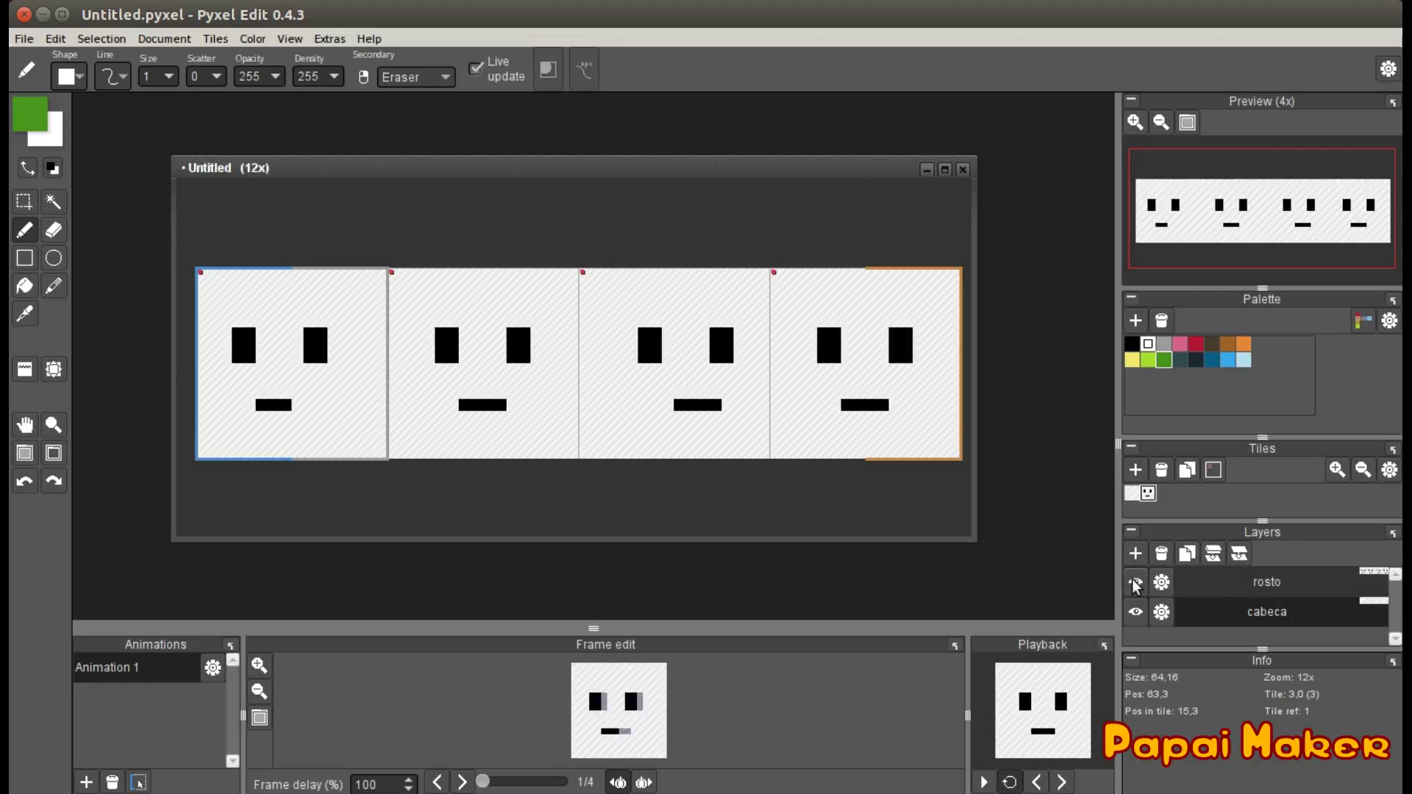
left_click(1133, 582)
left_click(1133, 582)
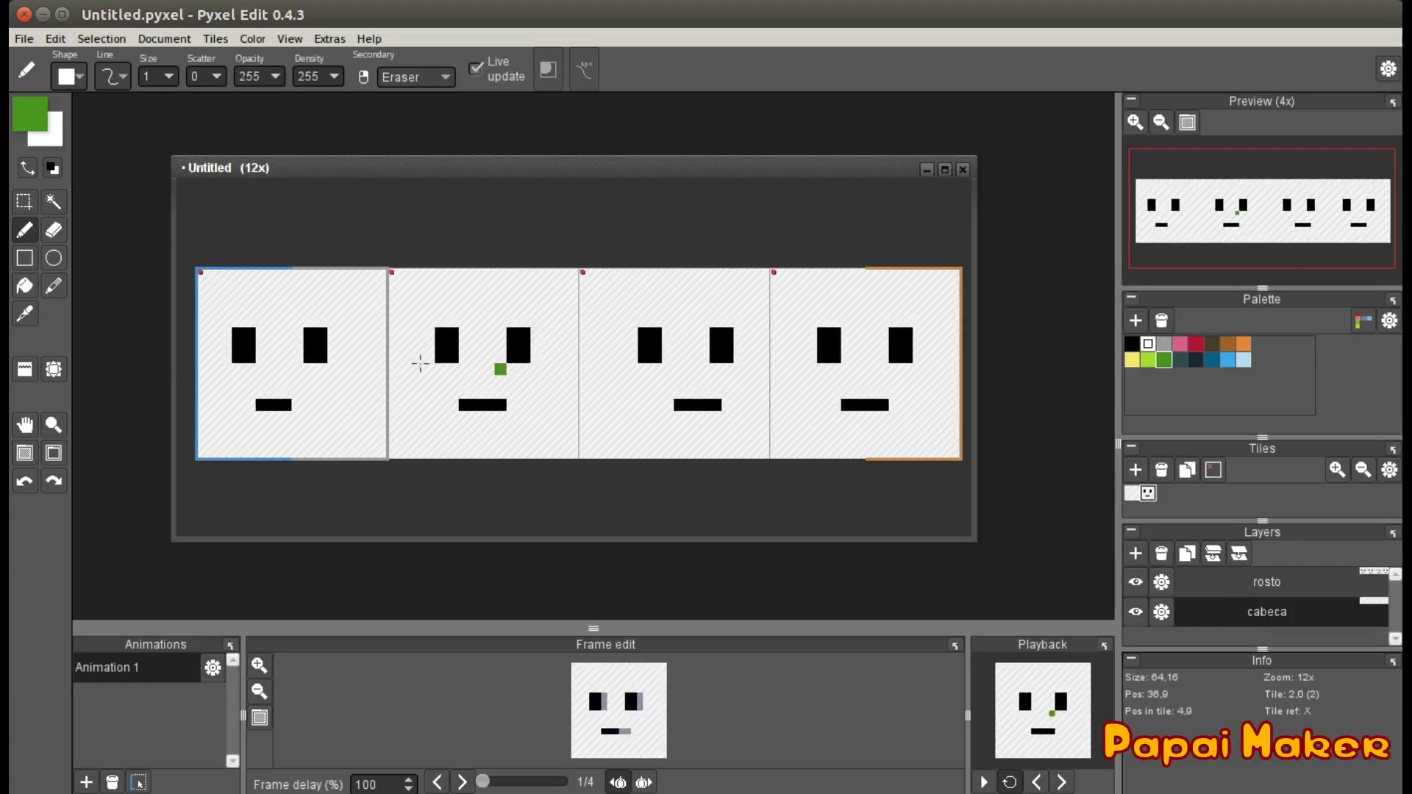
Draw a dark green circle outline filling the first frame on the cabeca layer, and toggle the rosto layer's visibility to check it
left_click(53, 258)
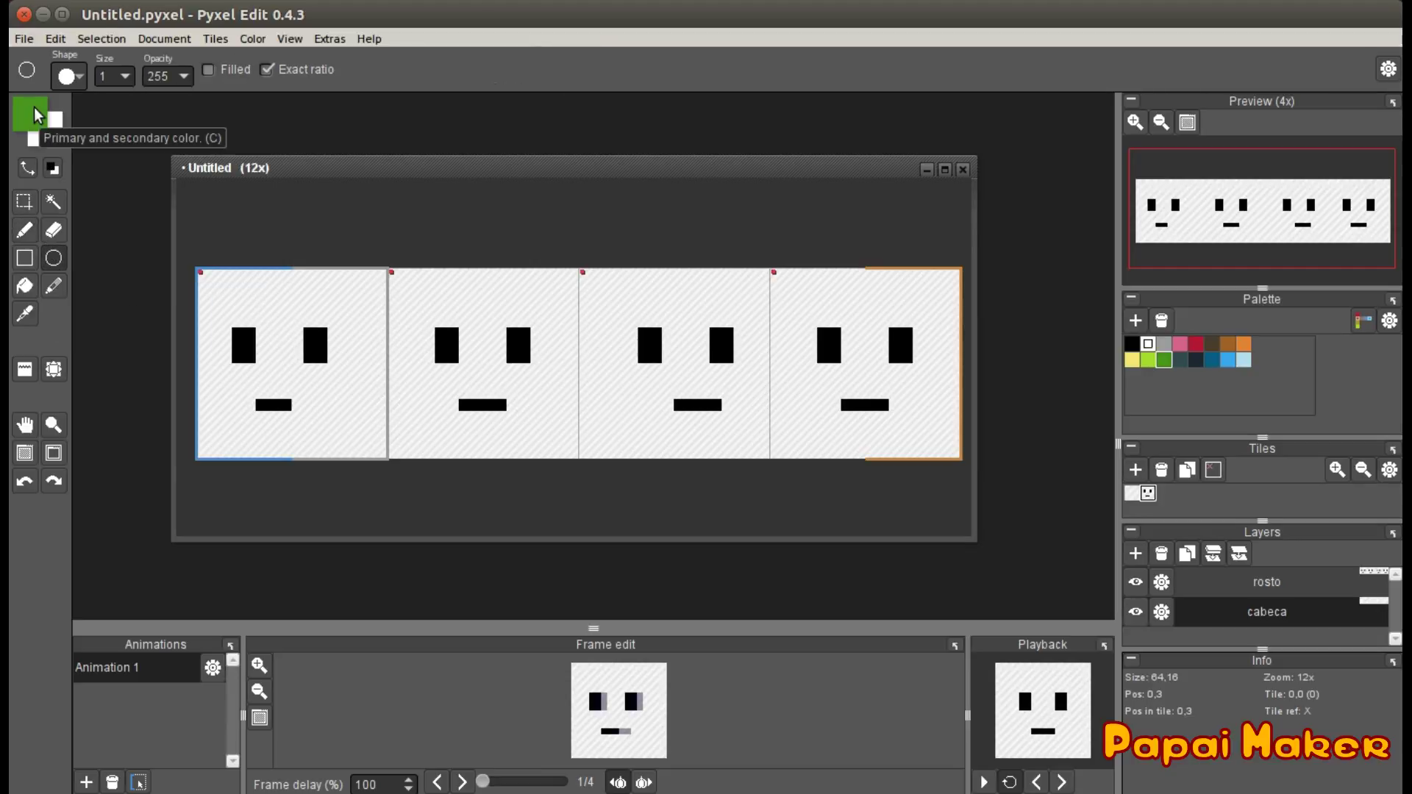
left_click(203, 274)
left_click_drag(197, 263, 384, 458)
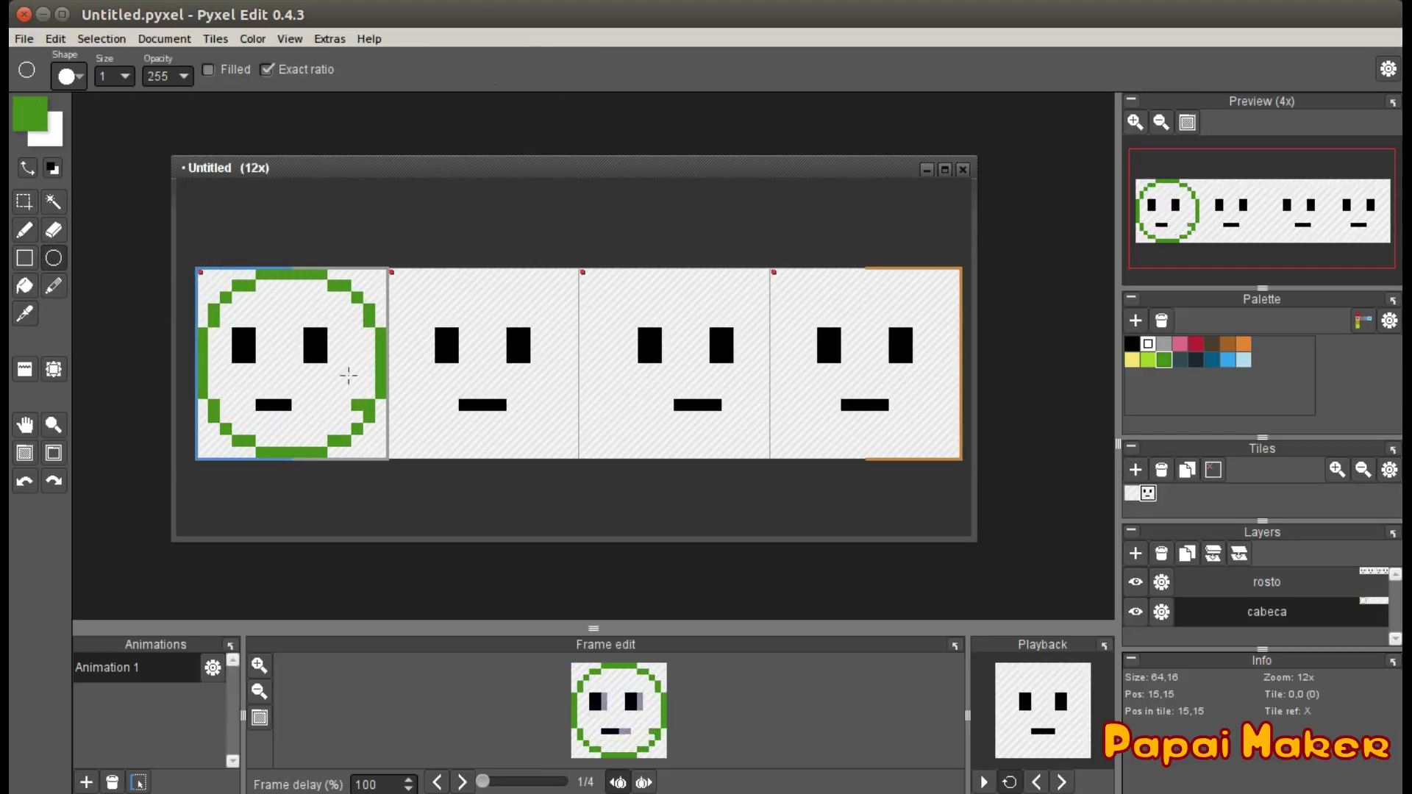
left_click(1136, 583)
left_click(1136, 584)
left_click(1135, 584)
left_click(1136, 584)
Set the foreground colour to the lighter green shade ff59a61c and fill the head circle in the first frame with it
left_click(33, 125)
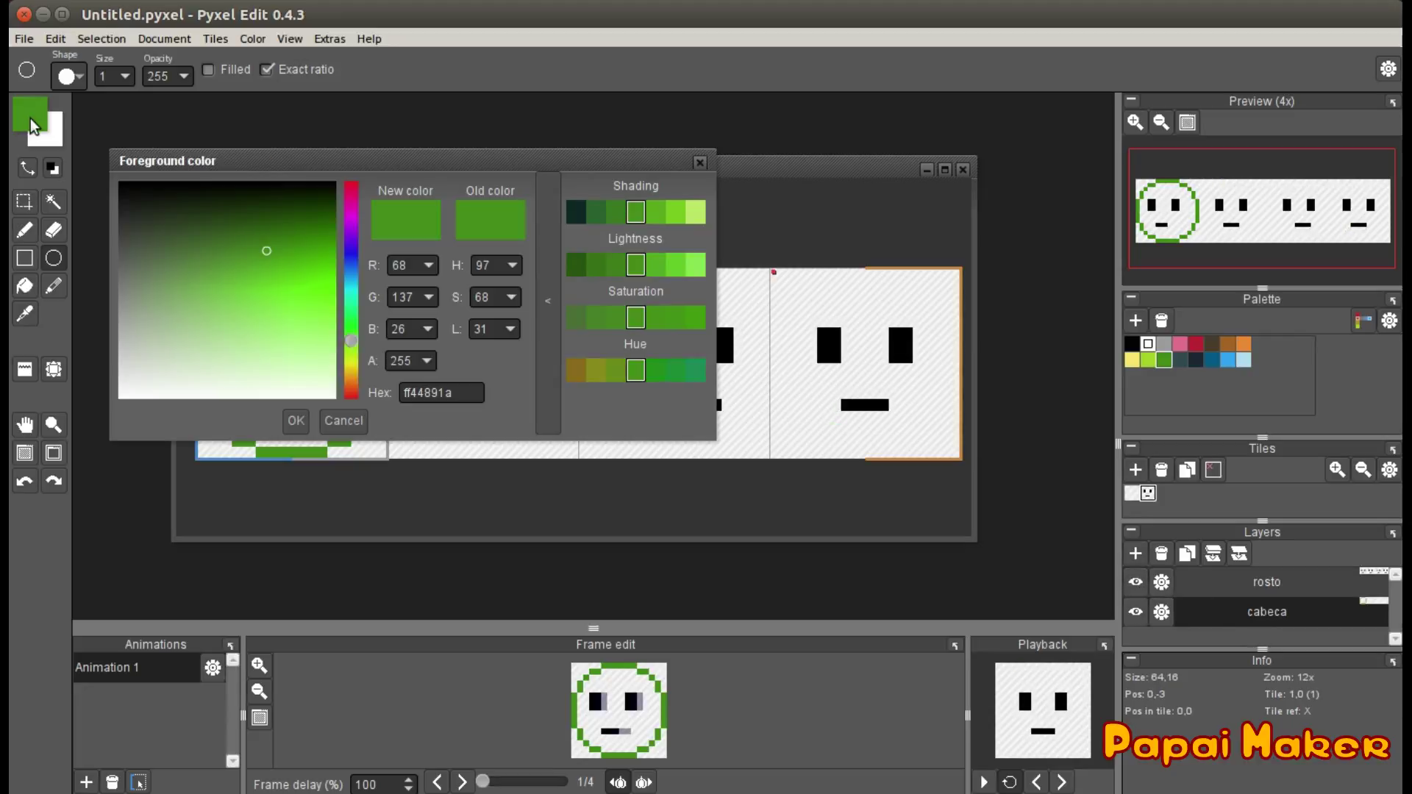
left_click(653, 215)
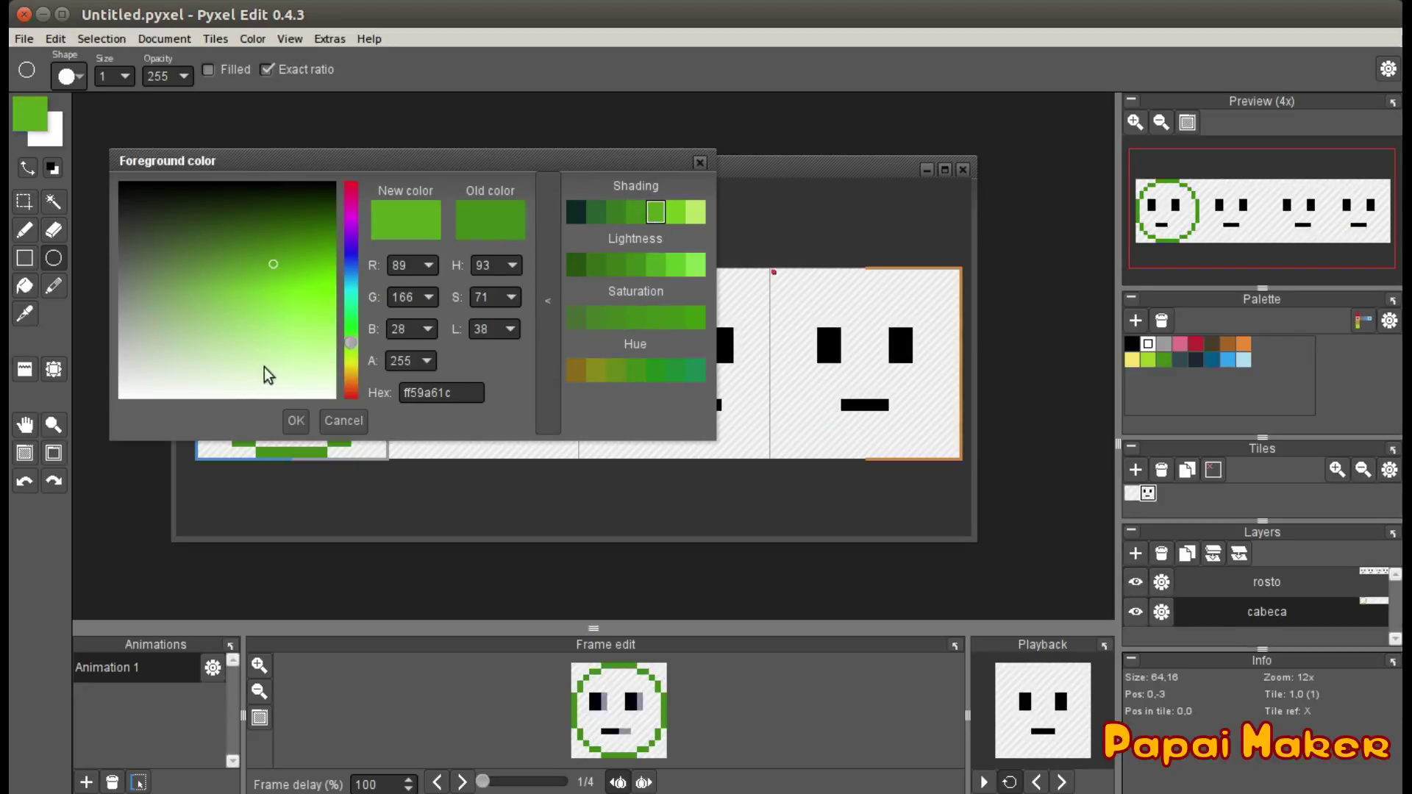
left_click(295, 421)
left_click(30, 293)
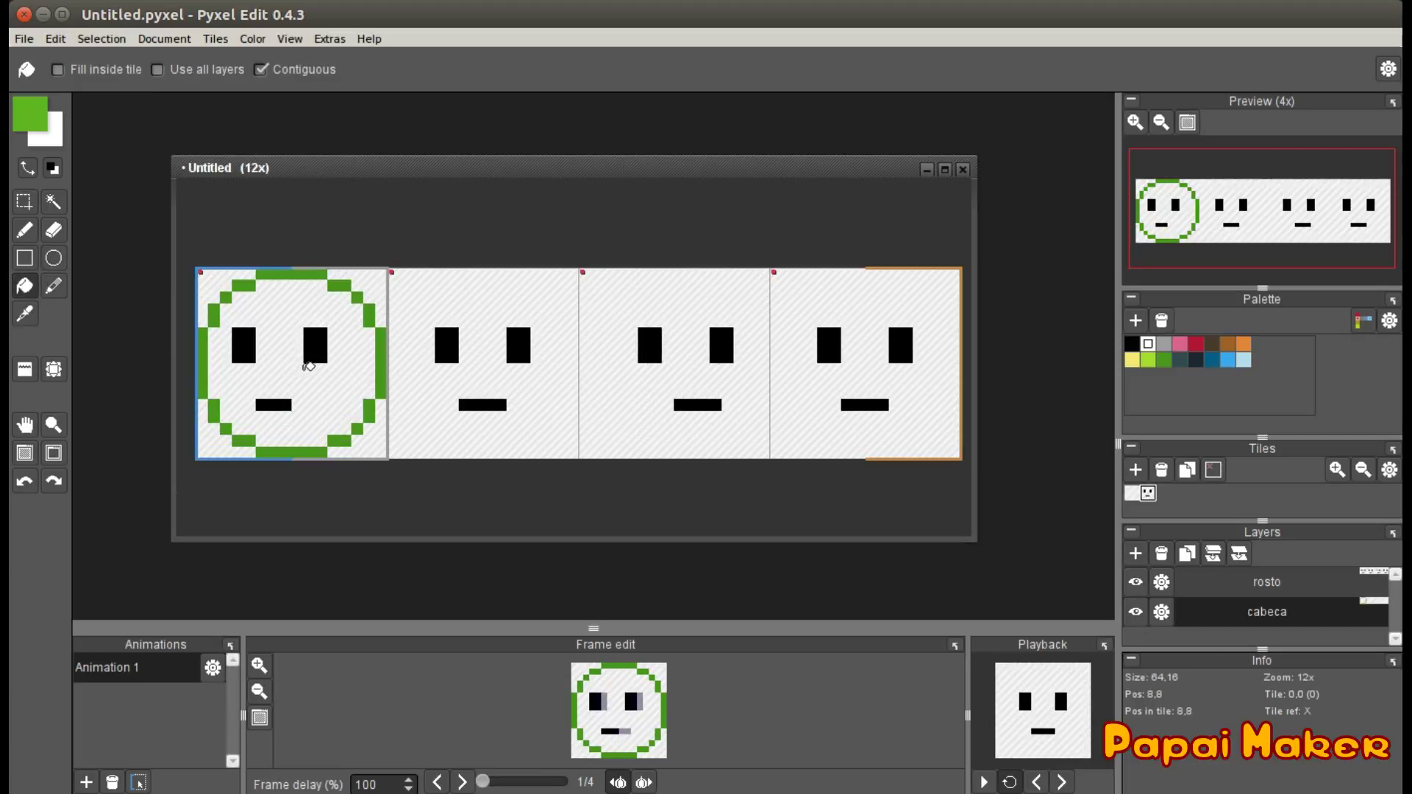
left_click(303, 365)
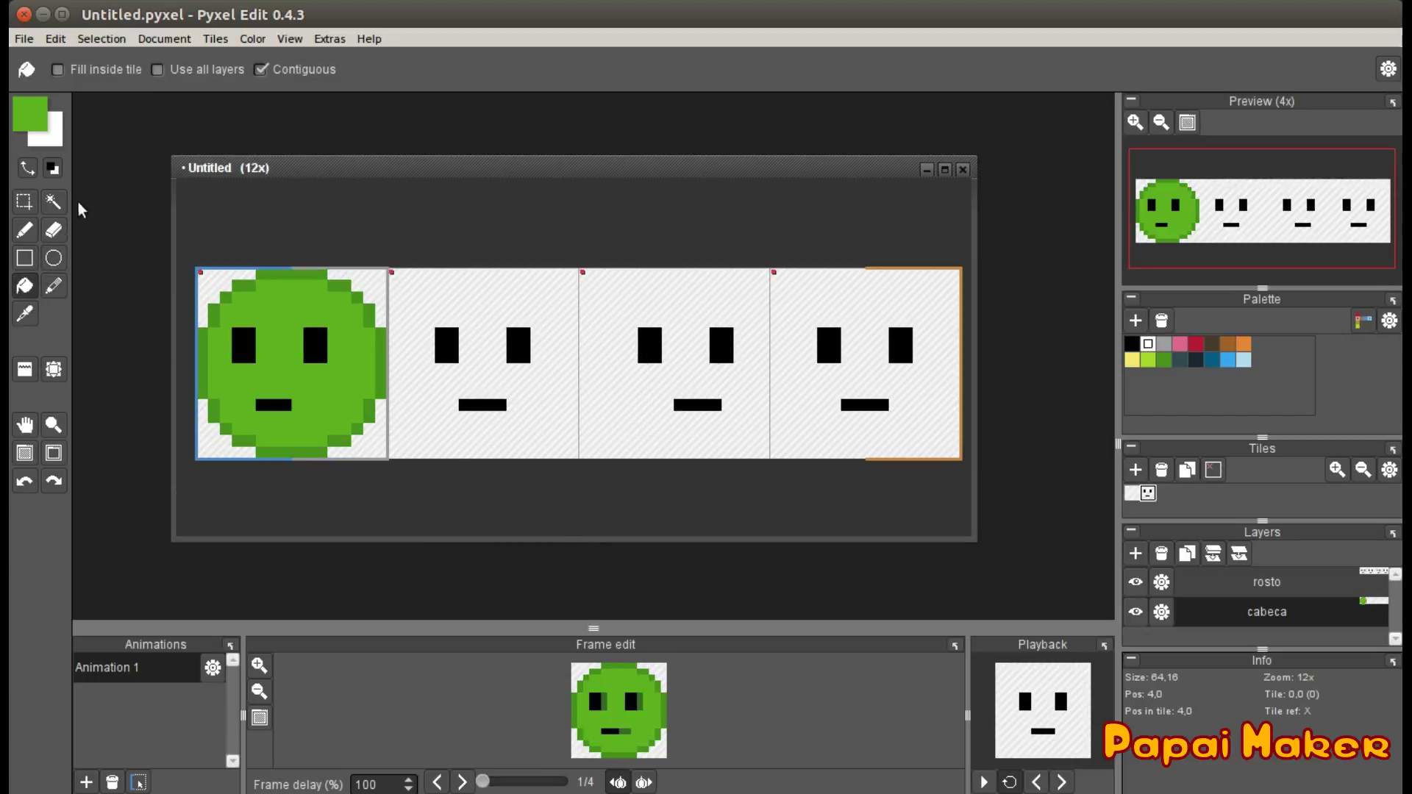
Choose a bright green two shades lighter and draw a circular highlight about 4 pixels wide at the head's upper right in the first frame
left_click(51, 257)
left_click(44, 118)
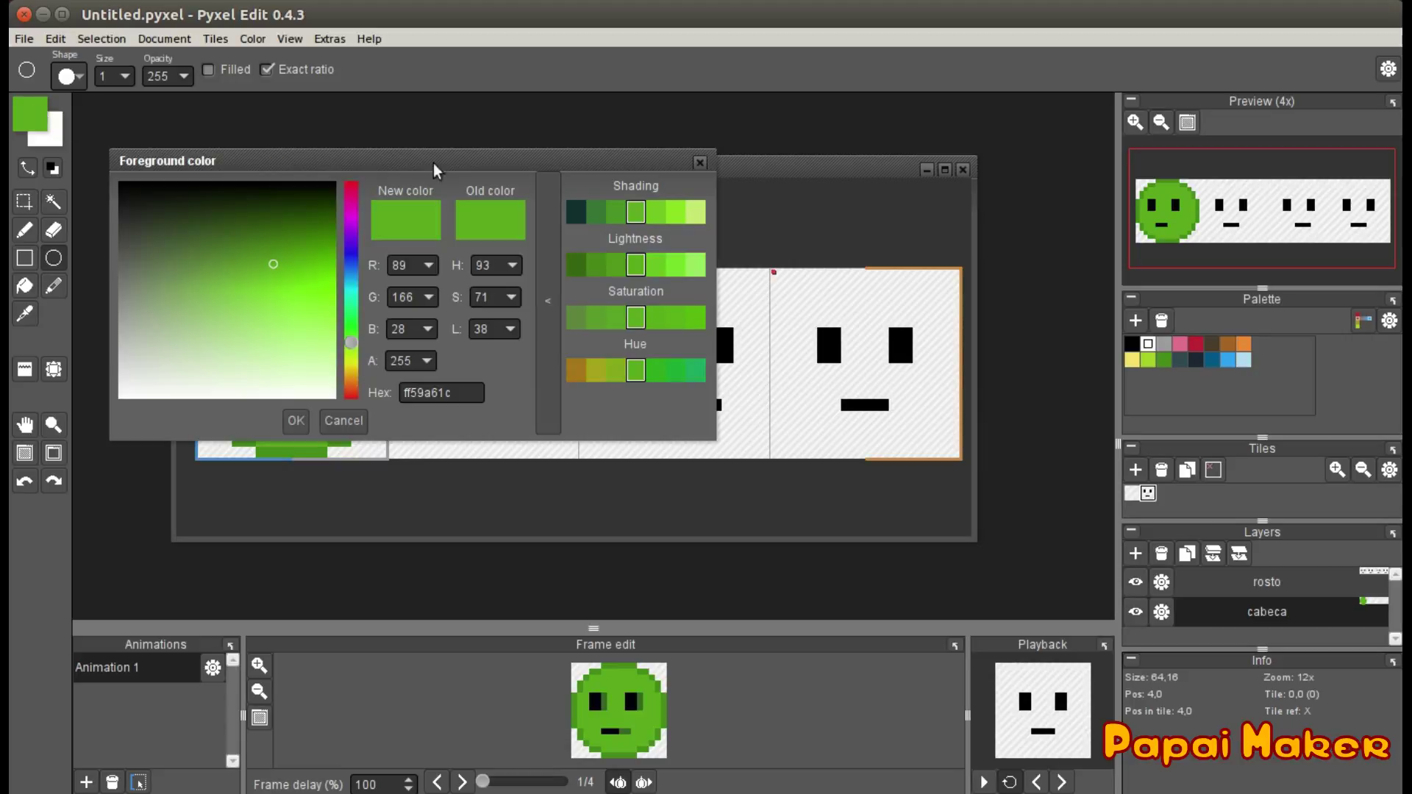
left_click(677, 213)
left_click(296, 420)
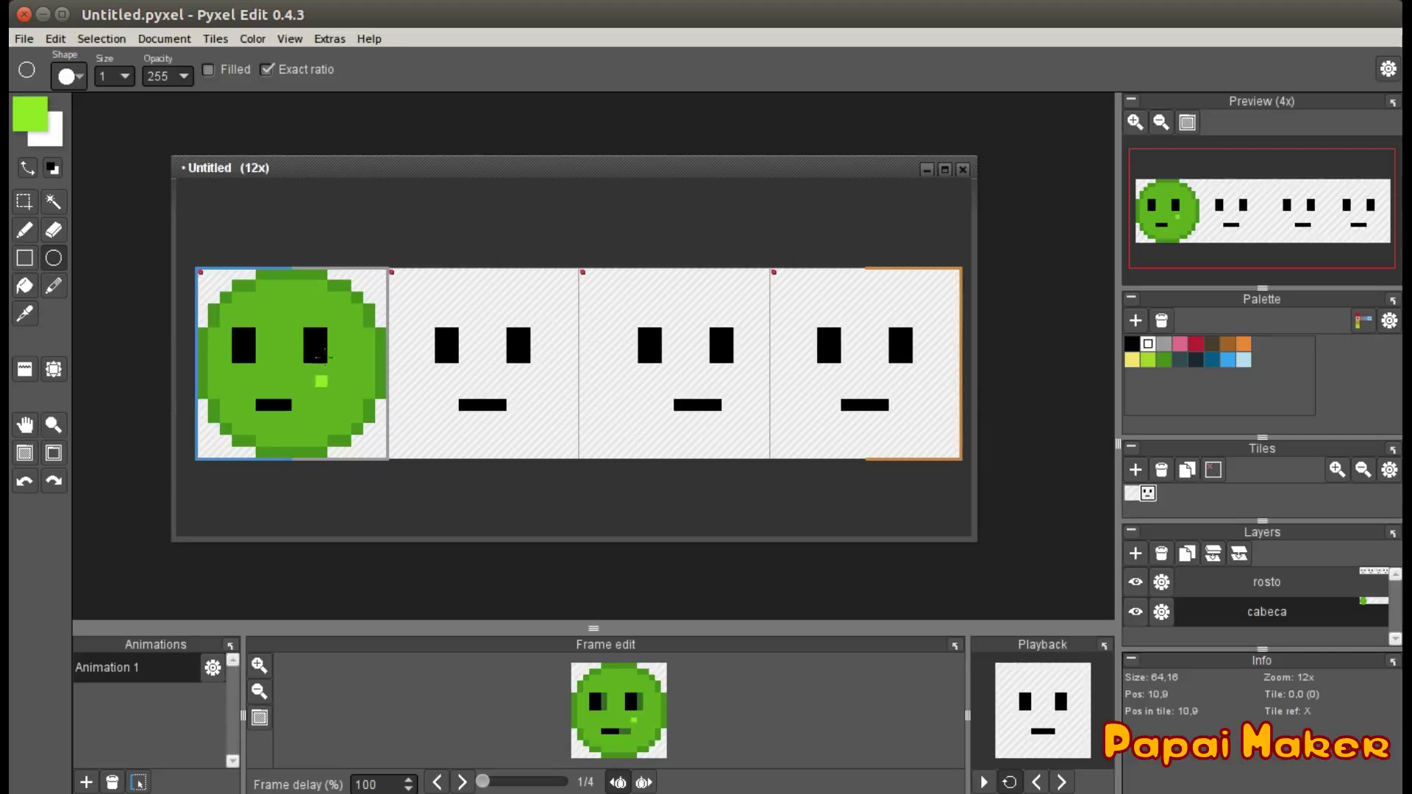
left_click(300, 297)
left_click_drag(302, 295, 336, 337)
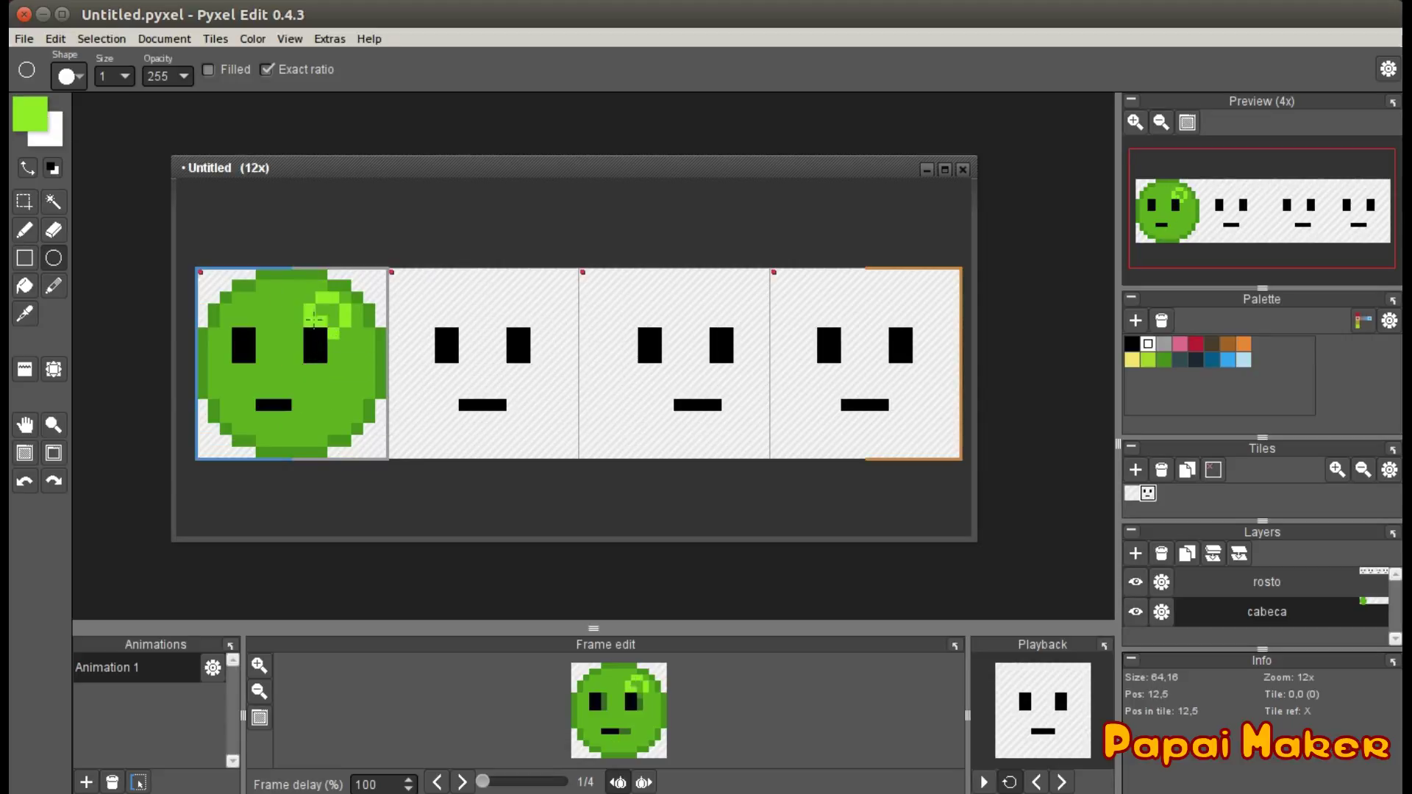
Fill the inside of the highlight circle on the first frame's head with the bright green
left_click(24, 286)
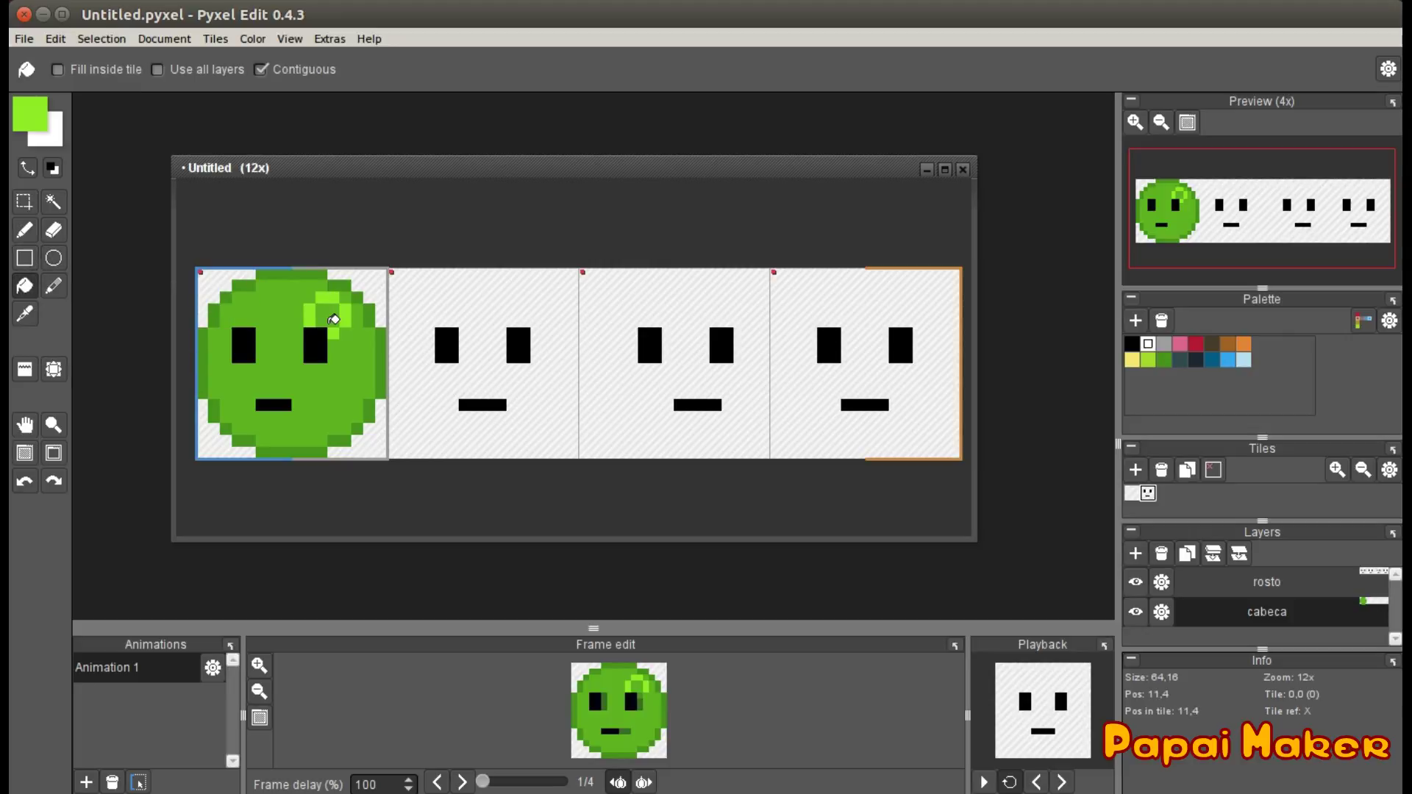
left_click(328, 315)
left_click(34, 112)
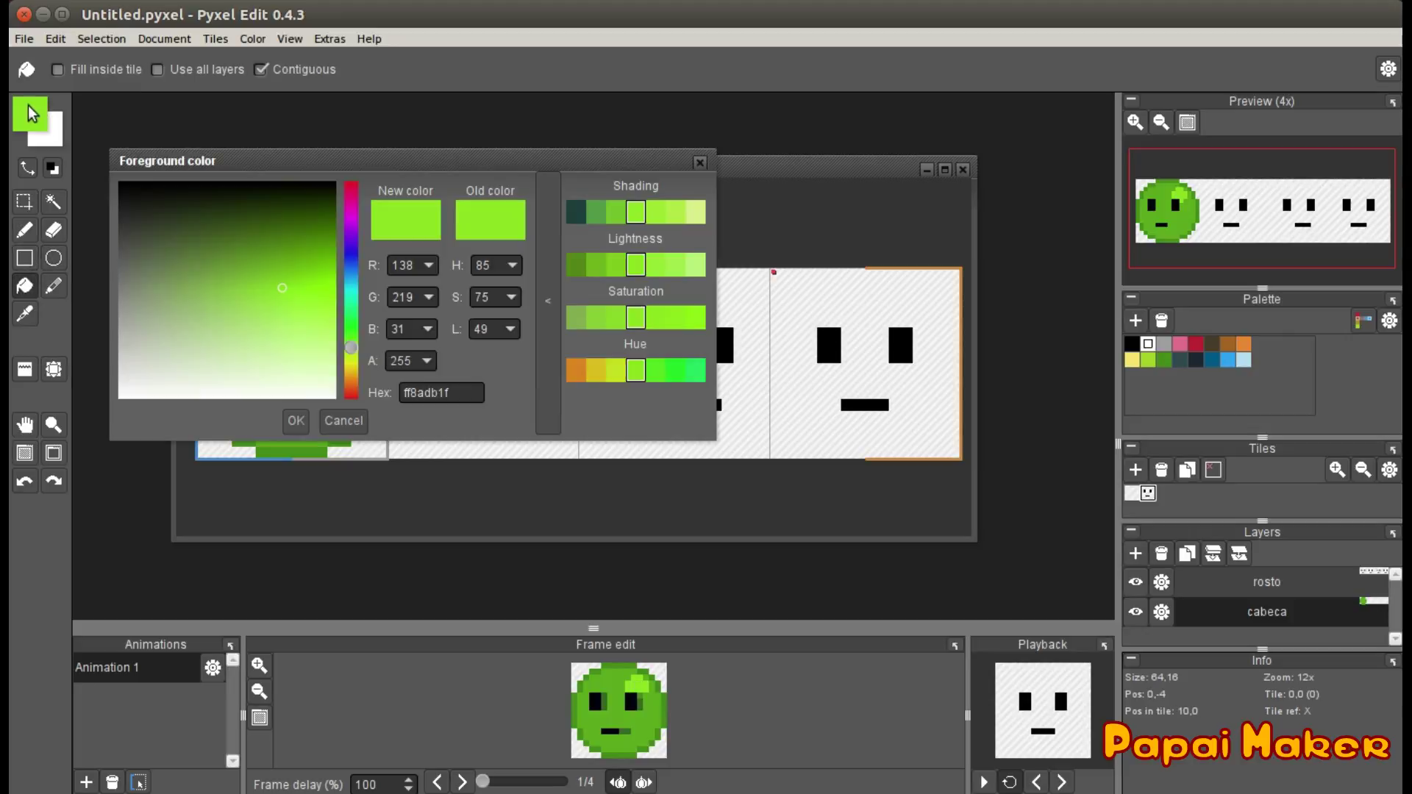
left_click(700, 162)
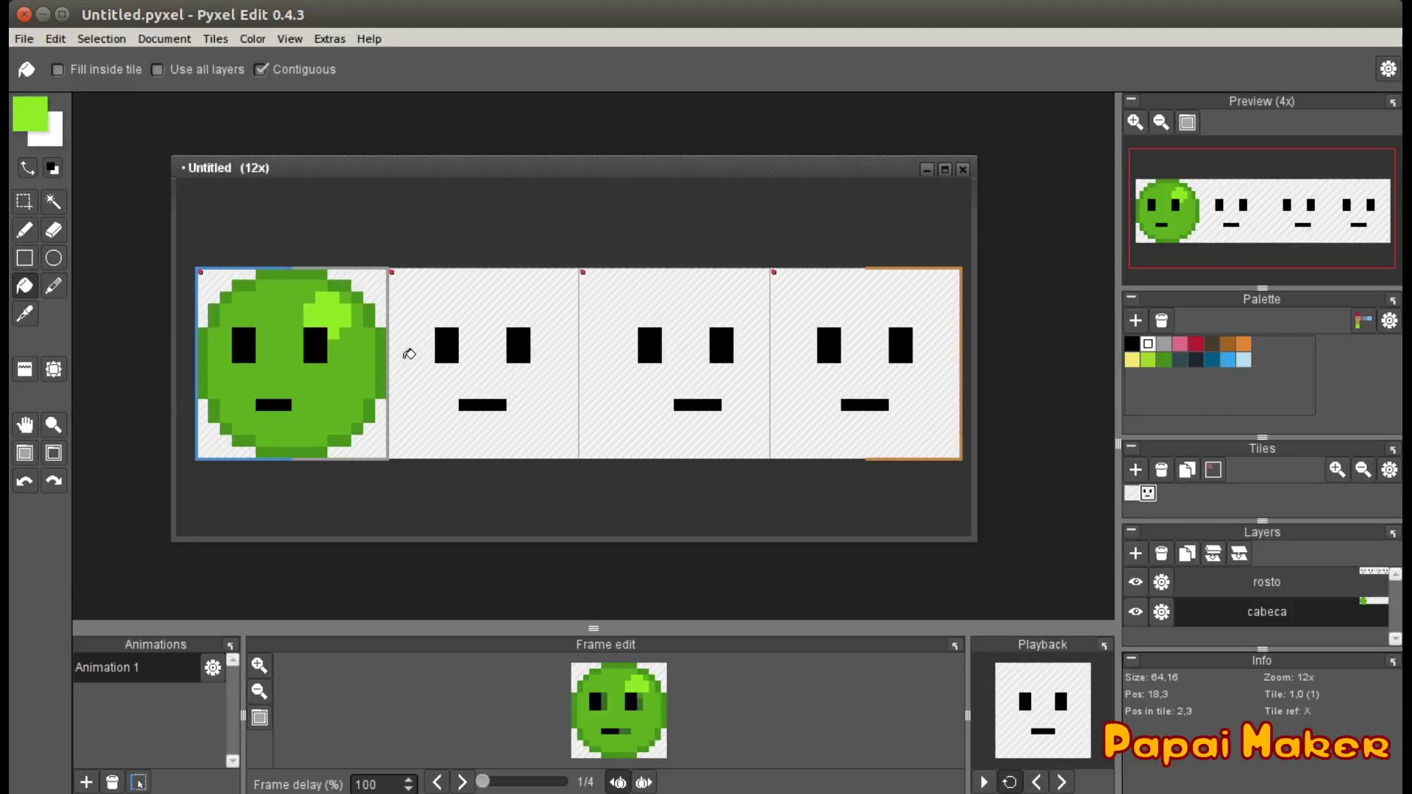
Sample the head's main green, choose a green two shades darker, and draw a curved shadow line along the first head's lower left
left_click(352, 395, "alt")
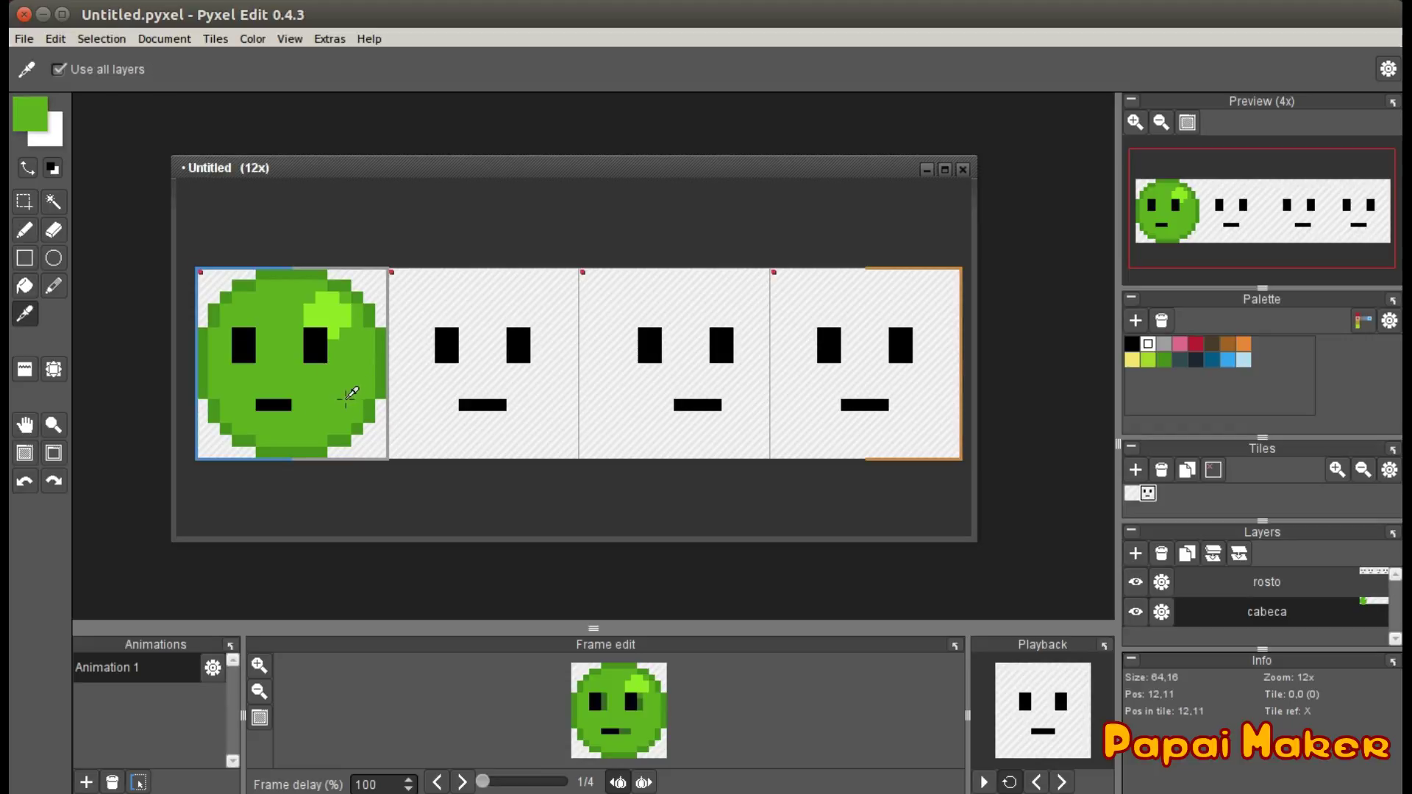
left_click(34, 119)
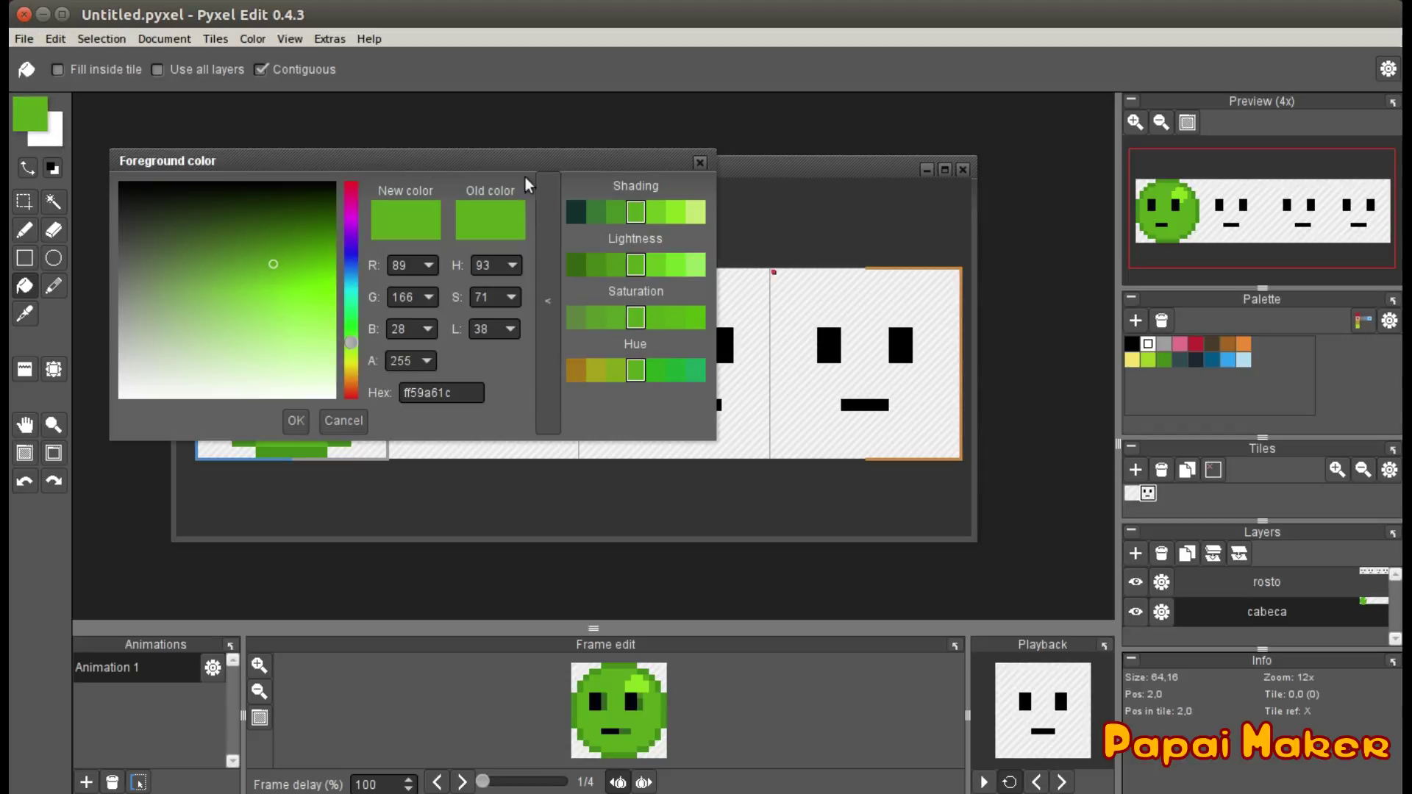
left_click(602, 213)
left_click(295, 421)
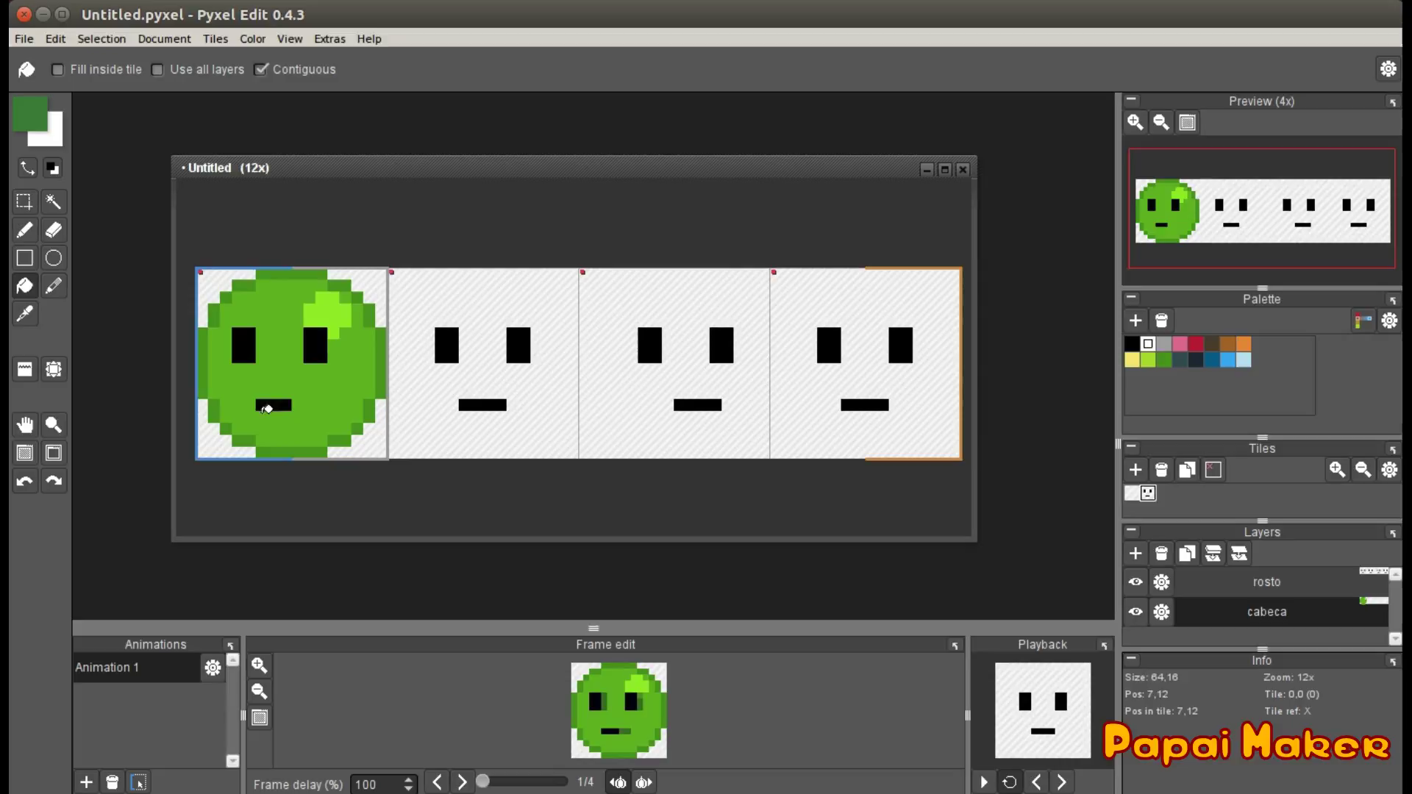
left_click(24, 231)
mouse_move(232, 389)
left_mouse_down()
mouse_move(210, 361)
mouse_move(241, 410)
mouse_move(318, 439)
left_mouse_up()
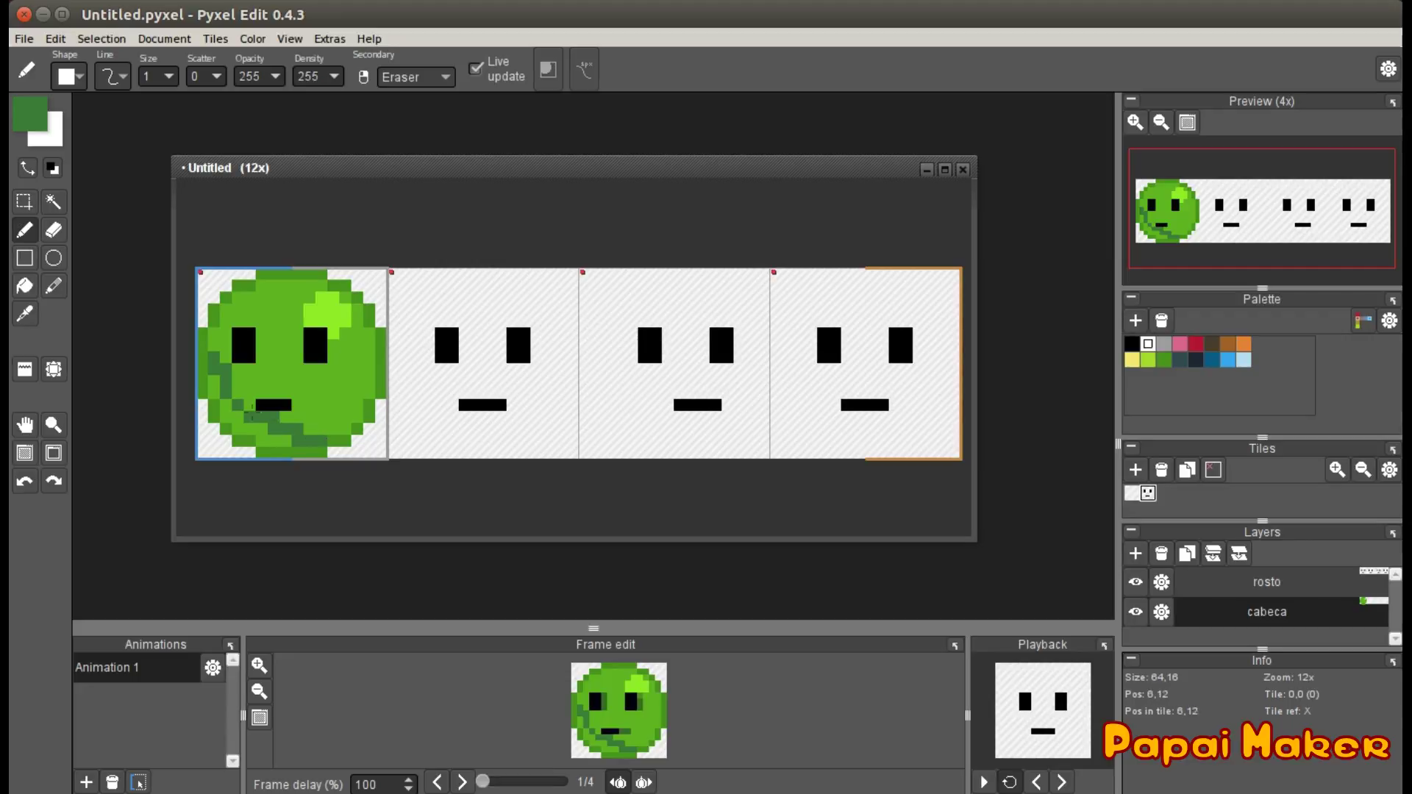
Fill the area between the shadow line and the head's outline with the dark green and touch up the shadow's inner edge
key("f")
left_click(236, 409)
left_click(224, 386)
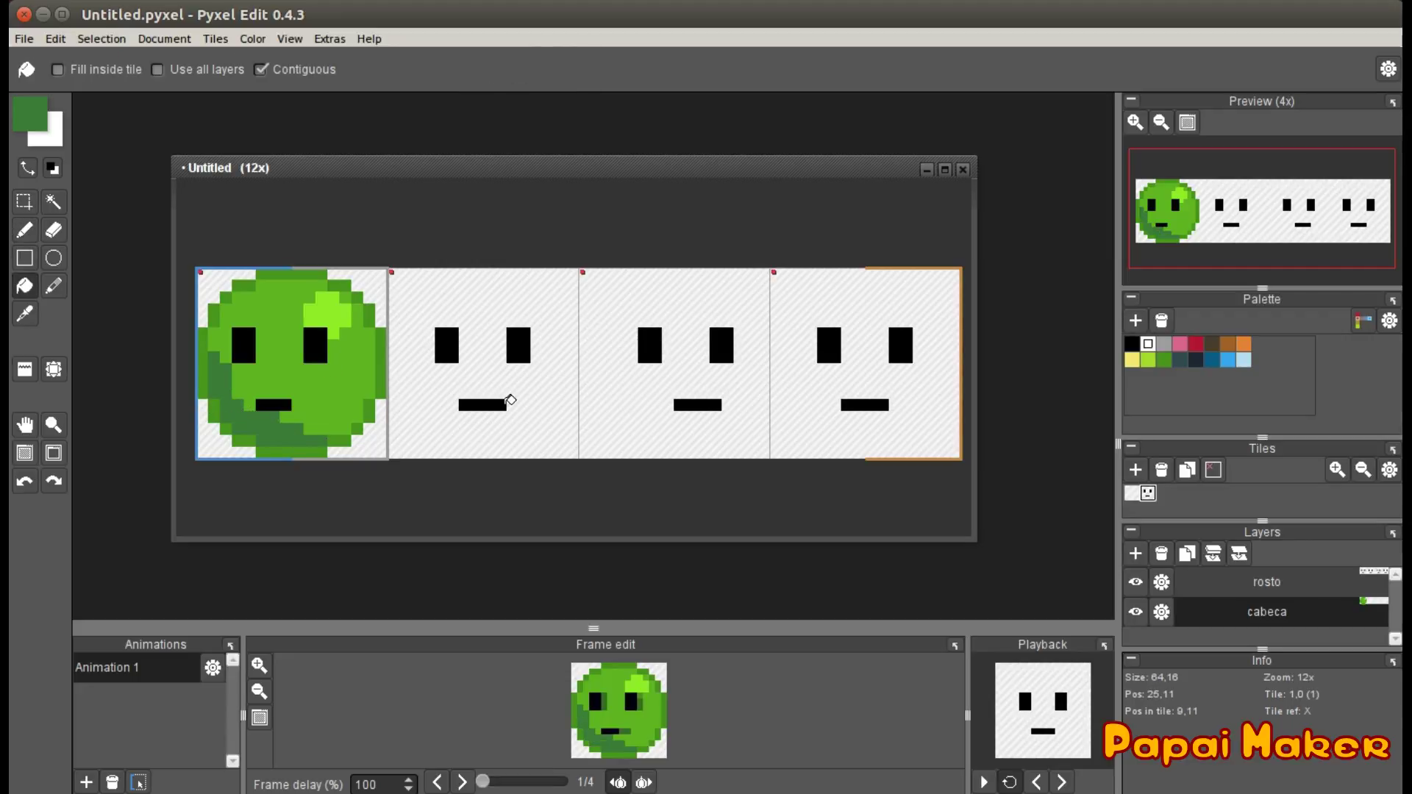
left_click(39, 225)
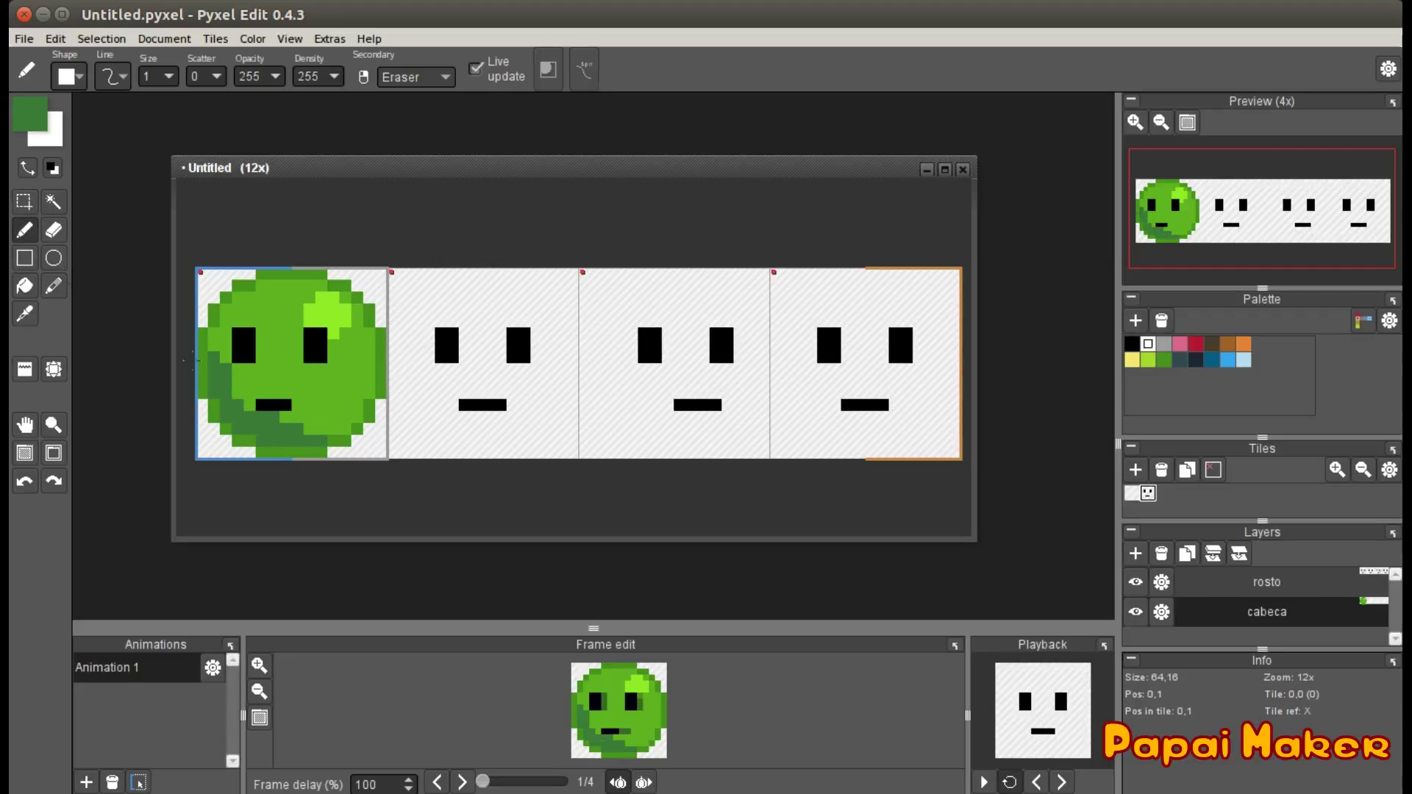
left_click_drag(242, 390, 248, 403)
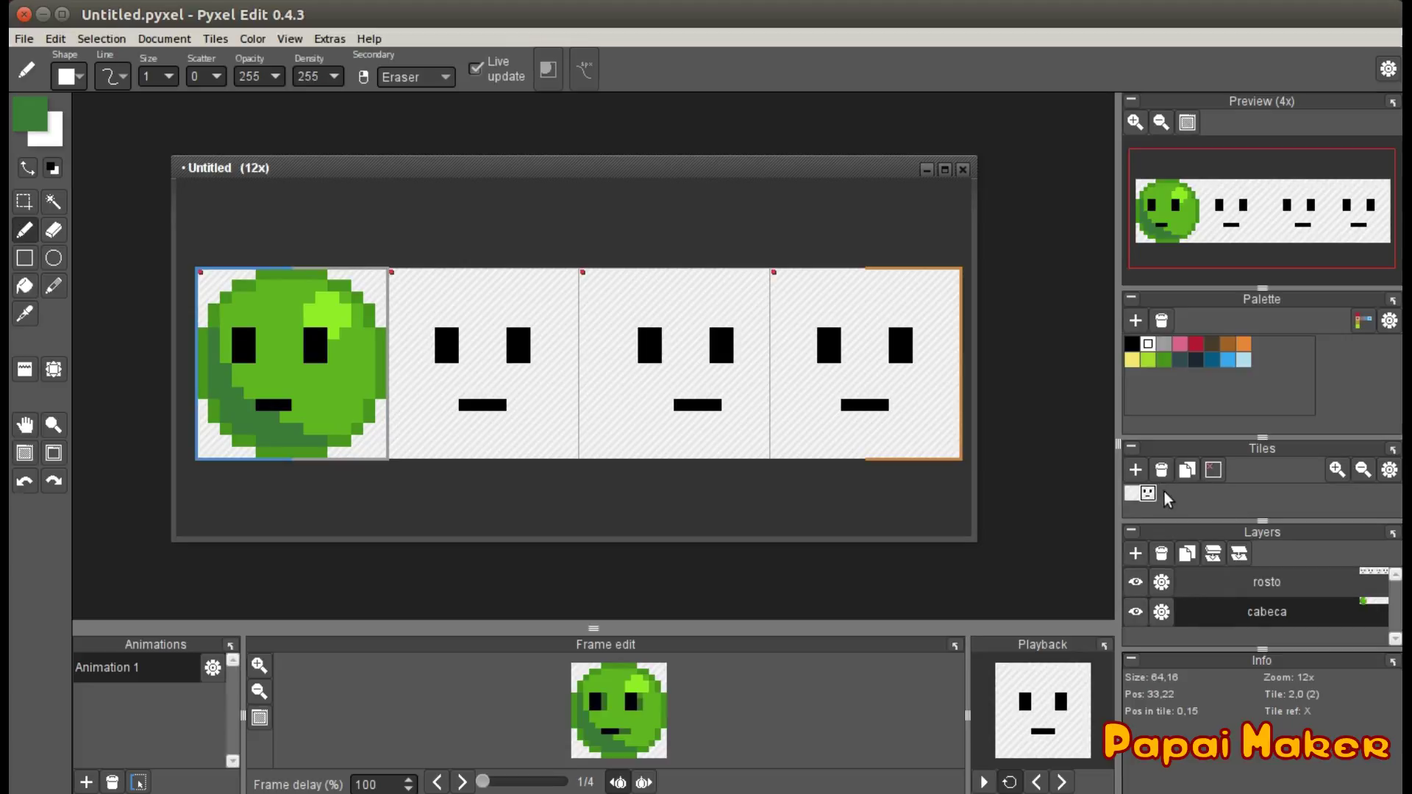
Convert the first frame's green head on the cabeca layer into a tile
left_click(251, 335)
left_click(24, 369)
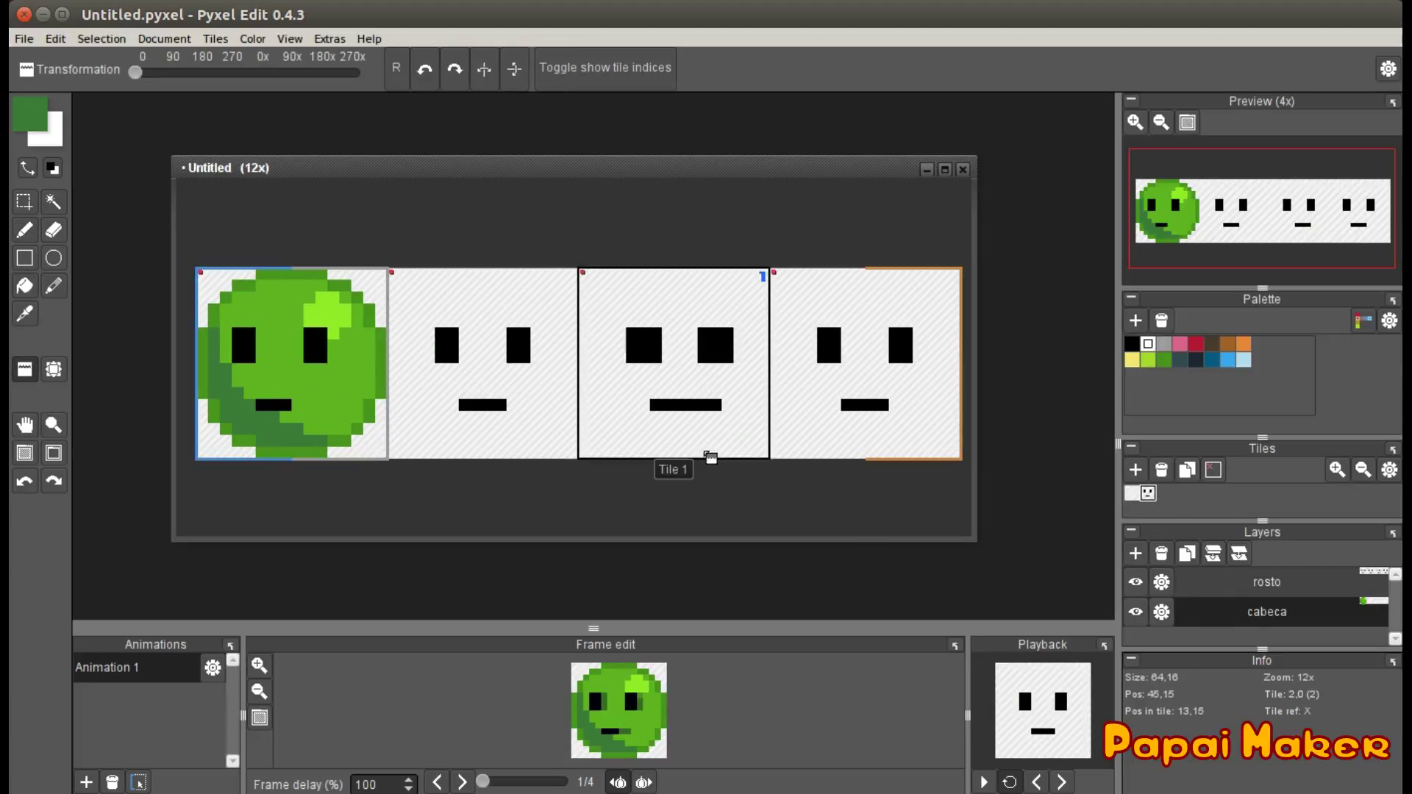
left_click(355, 417)
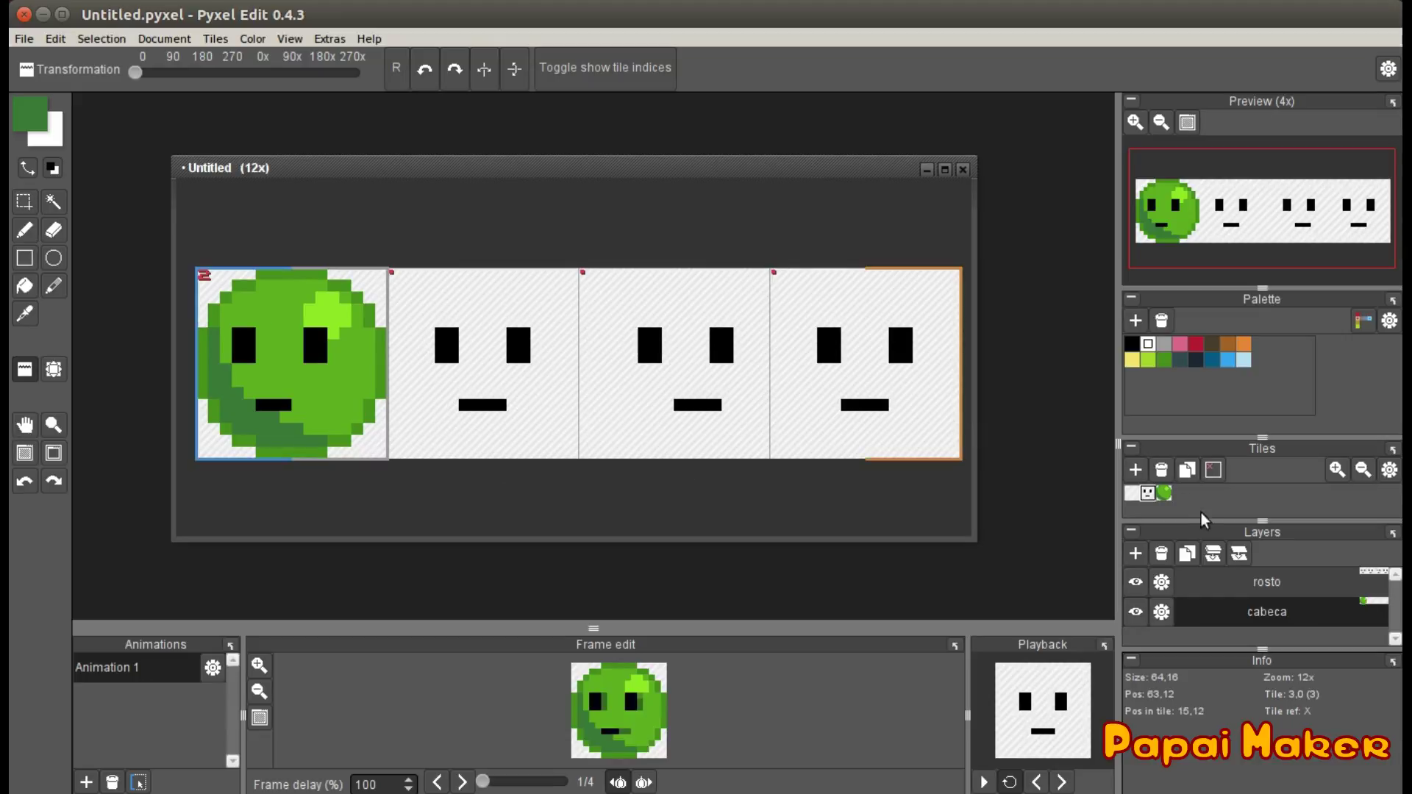
Place the green head tile in all four frames of the cabeca layer
left_click(1165, 498)
left_click(300, 377)
left_click(474, 386)
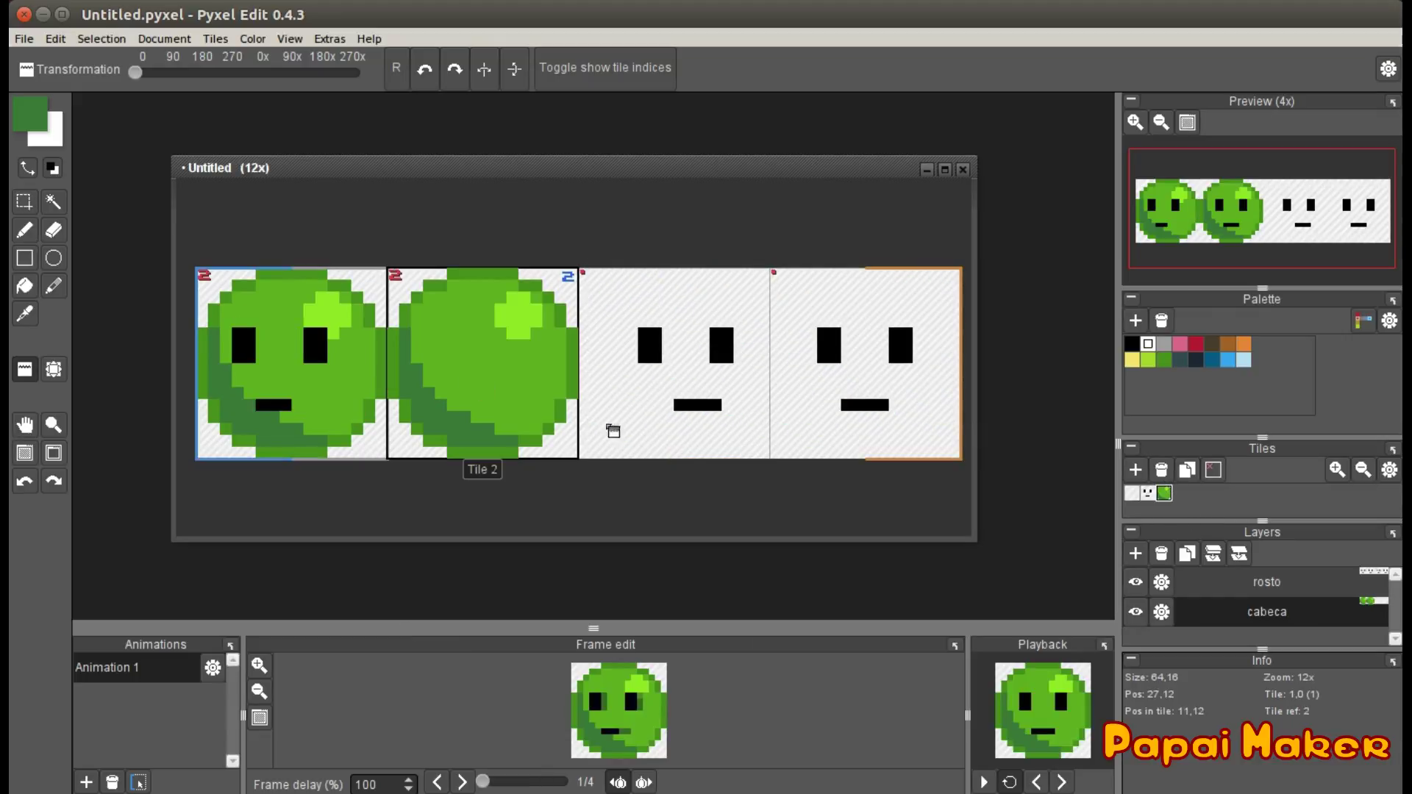
left_click(683, 389)
left_click(881, 394)
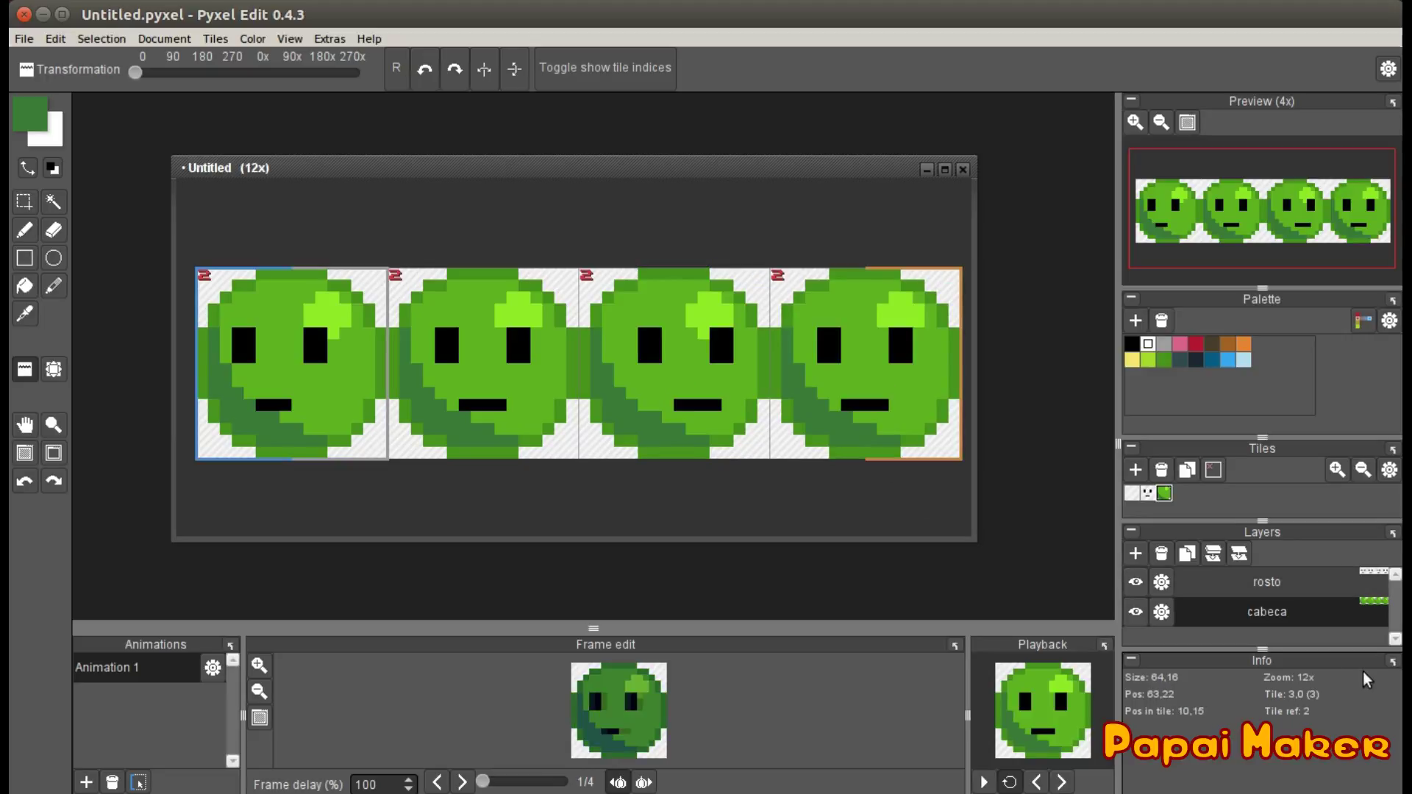
Switch between the cabeca and rosto layers to compare their tile references, ending on cabeca
left_click(1259, 612)
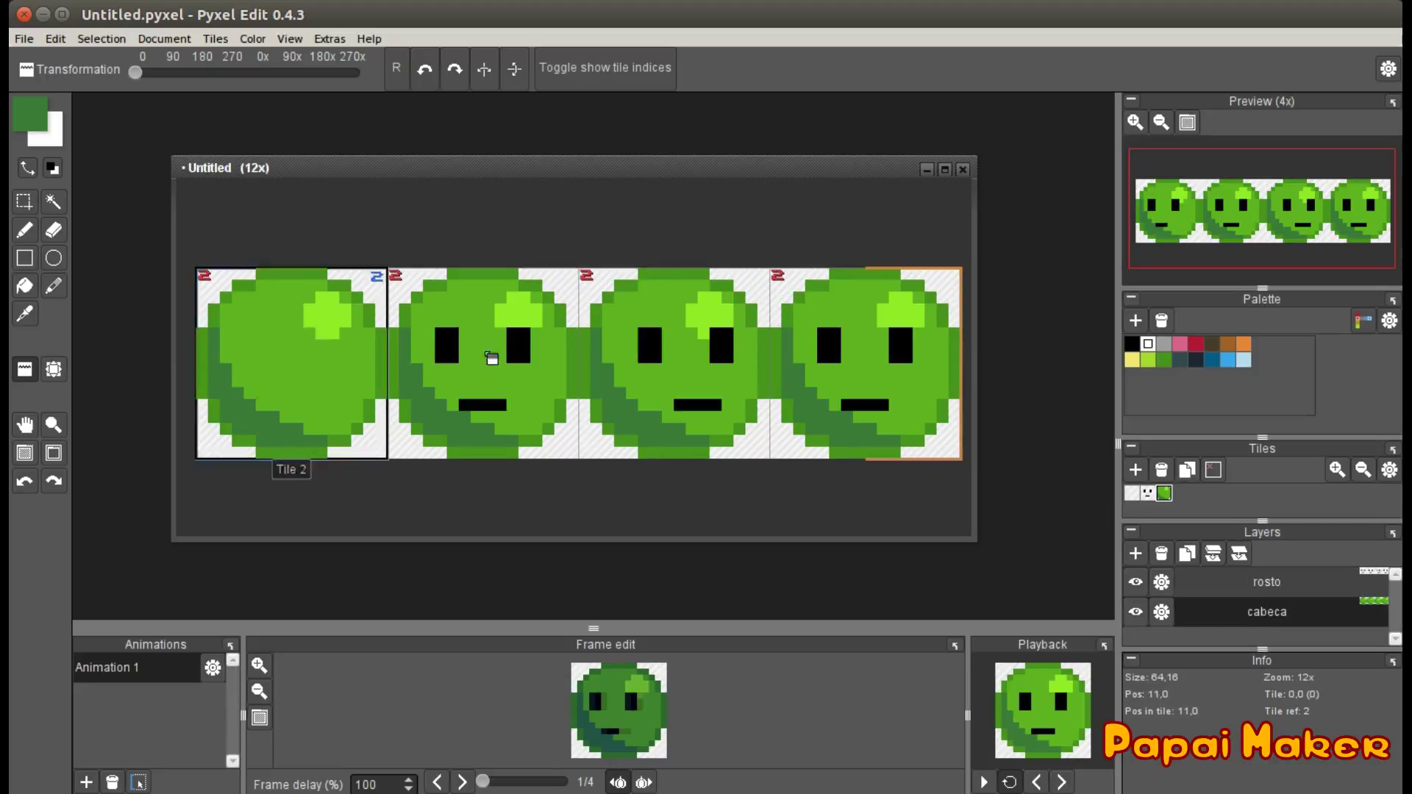
left_click(1277, 584)
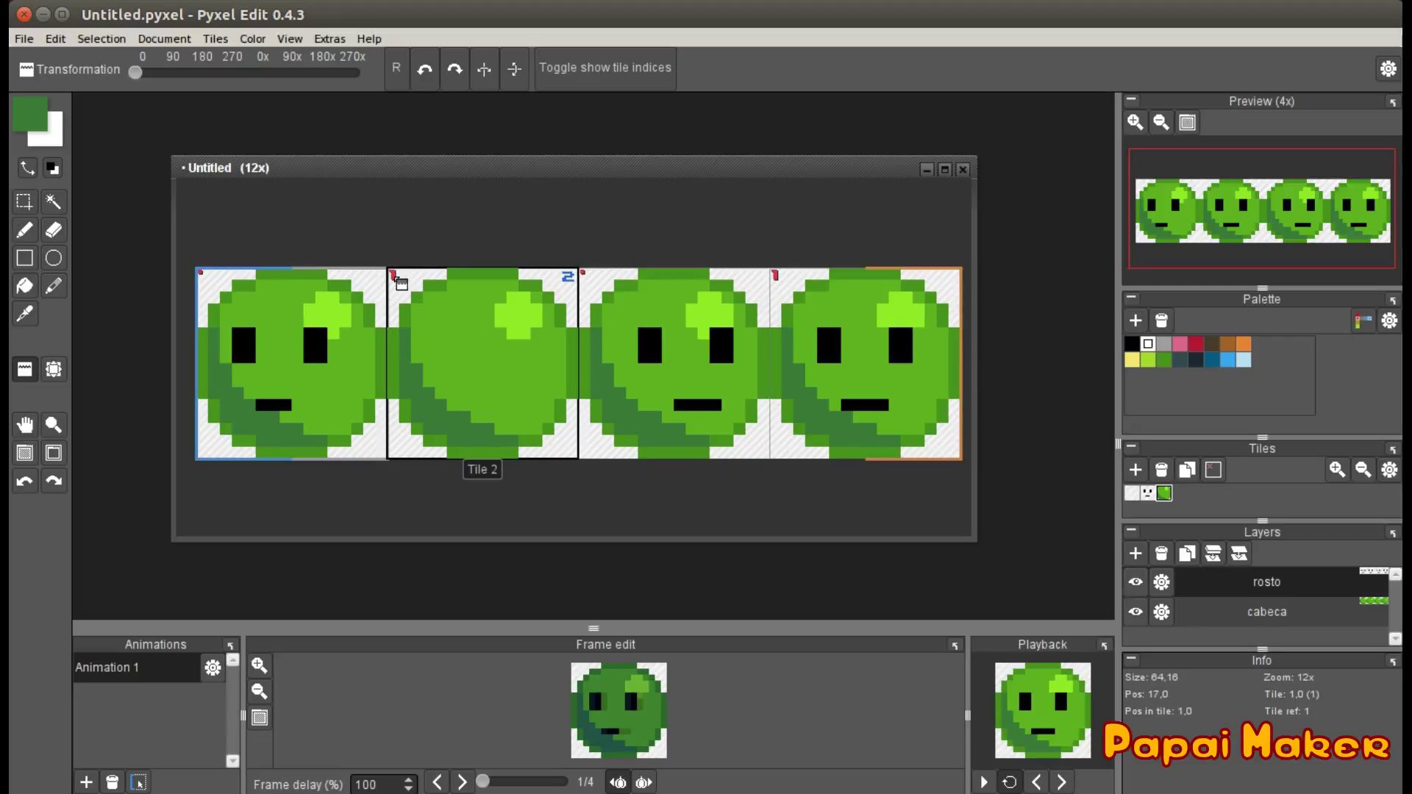
left_click(1257, 615)
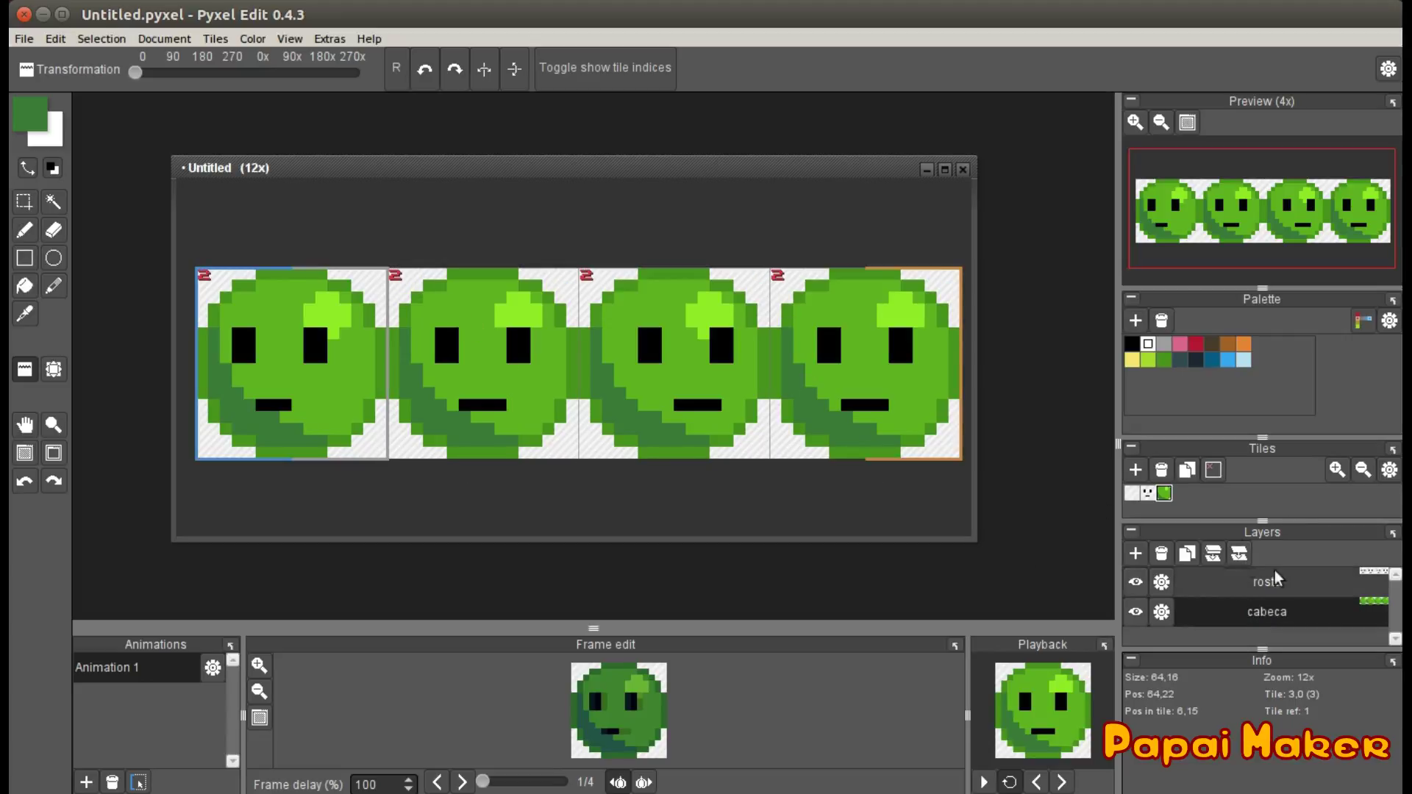
Sample the highlight's green, choose a colour two shades lighter, and pencil a bright spot about 2 by 2 pixels inside the highlight
left_click(25, 231)
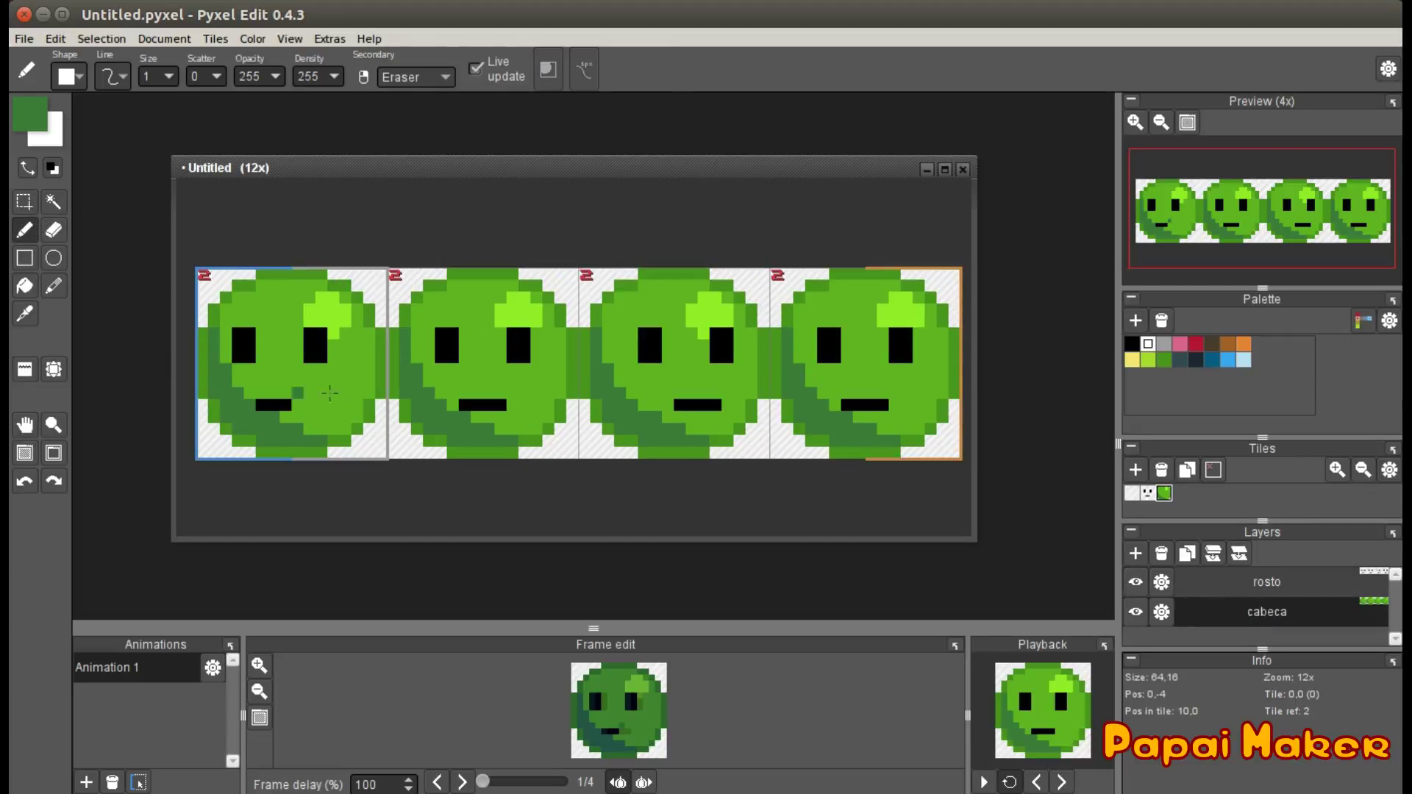
left_click(334, 310, "alt")
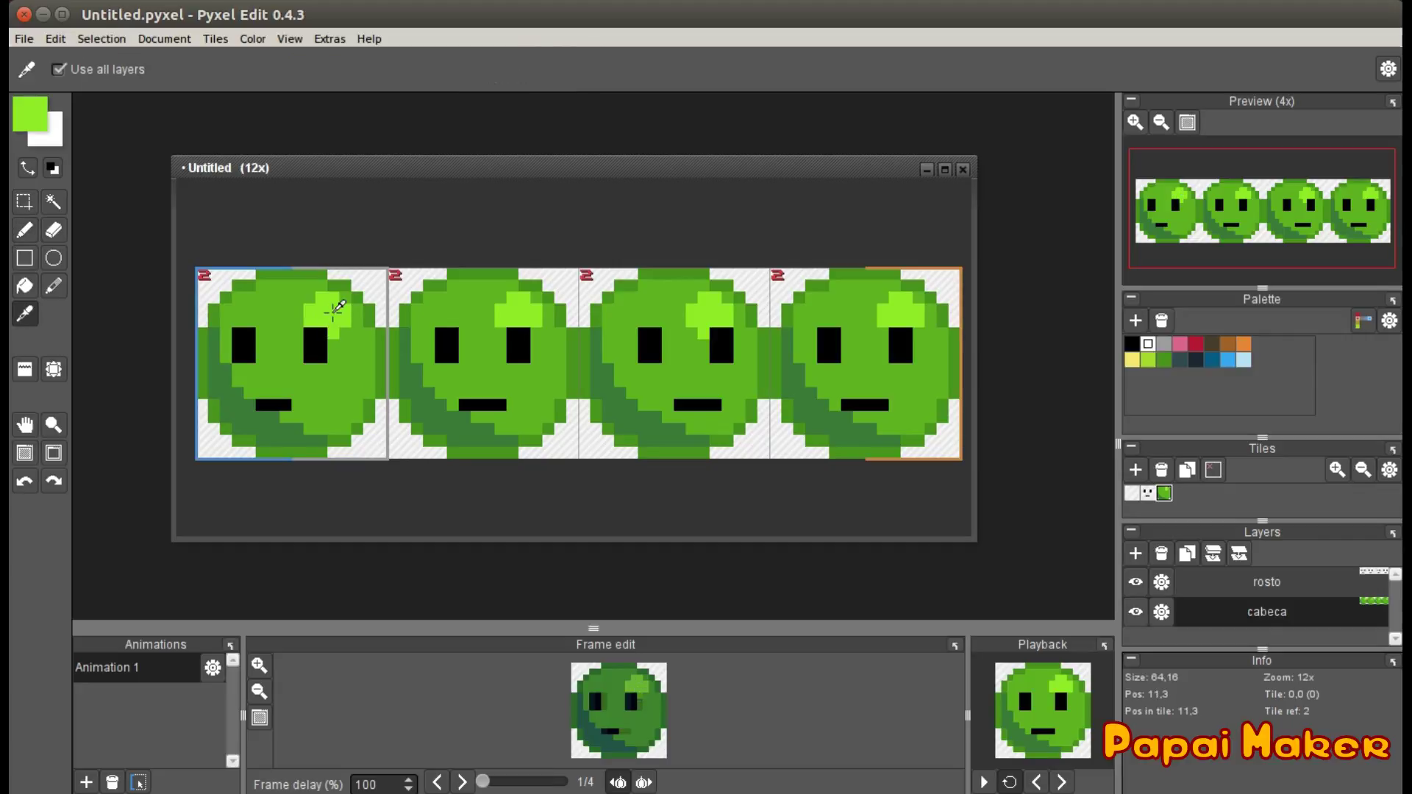
left_click(22, 111)
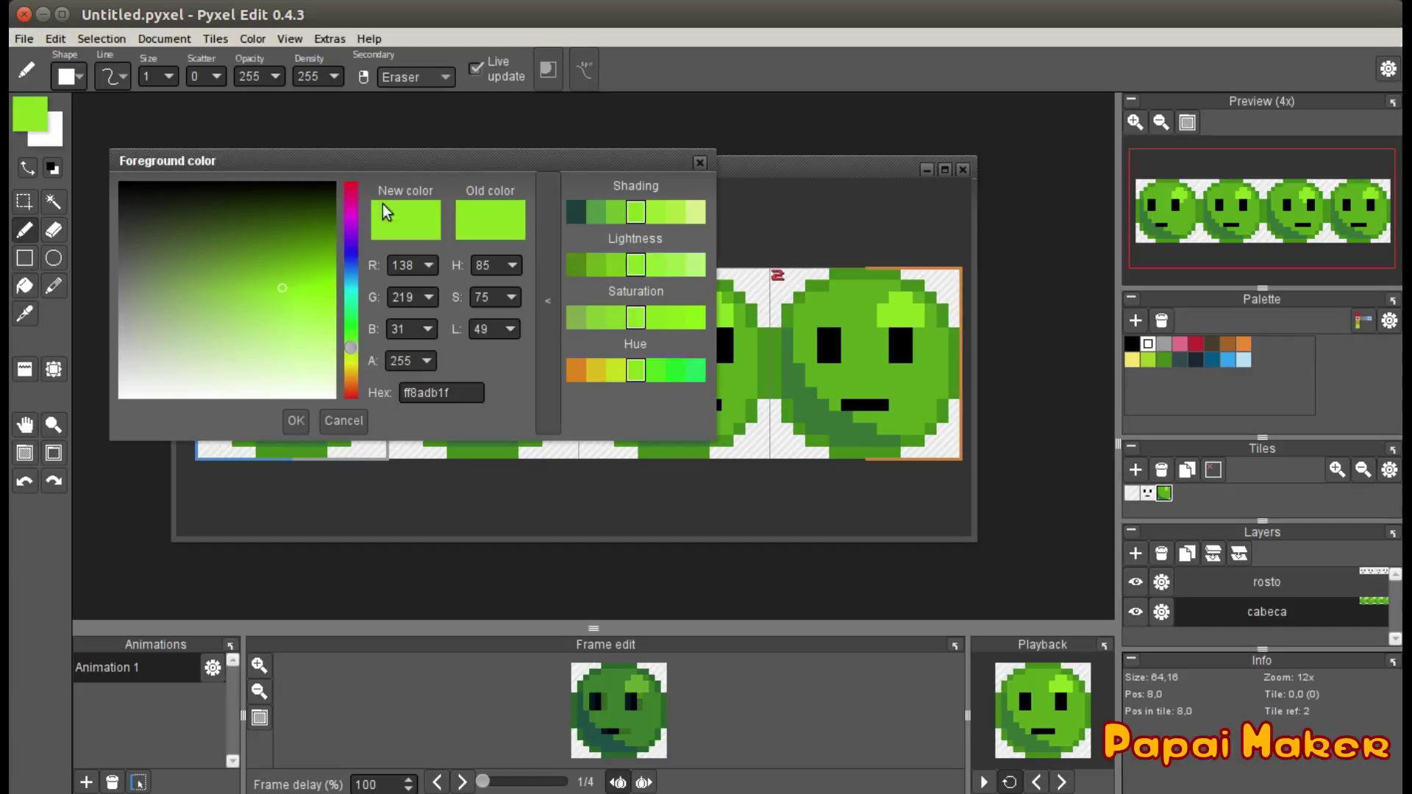
left_click(657, 214)
left_click(674, 214)
left_click(295, 421)
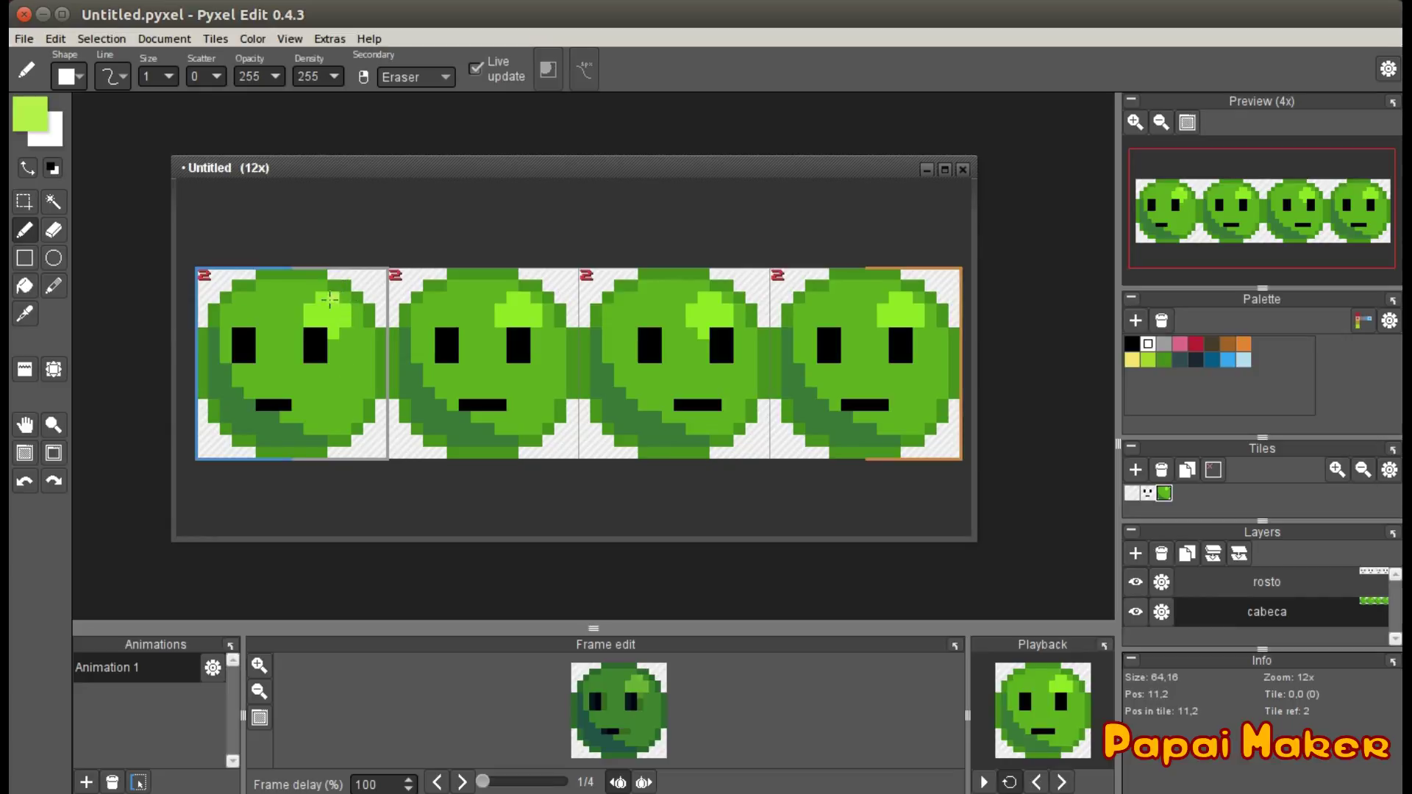
left_click_drag(333, 299, 341, 303)
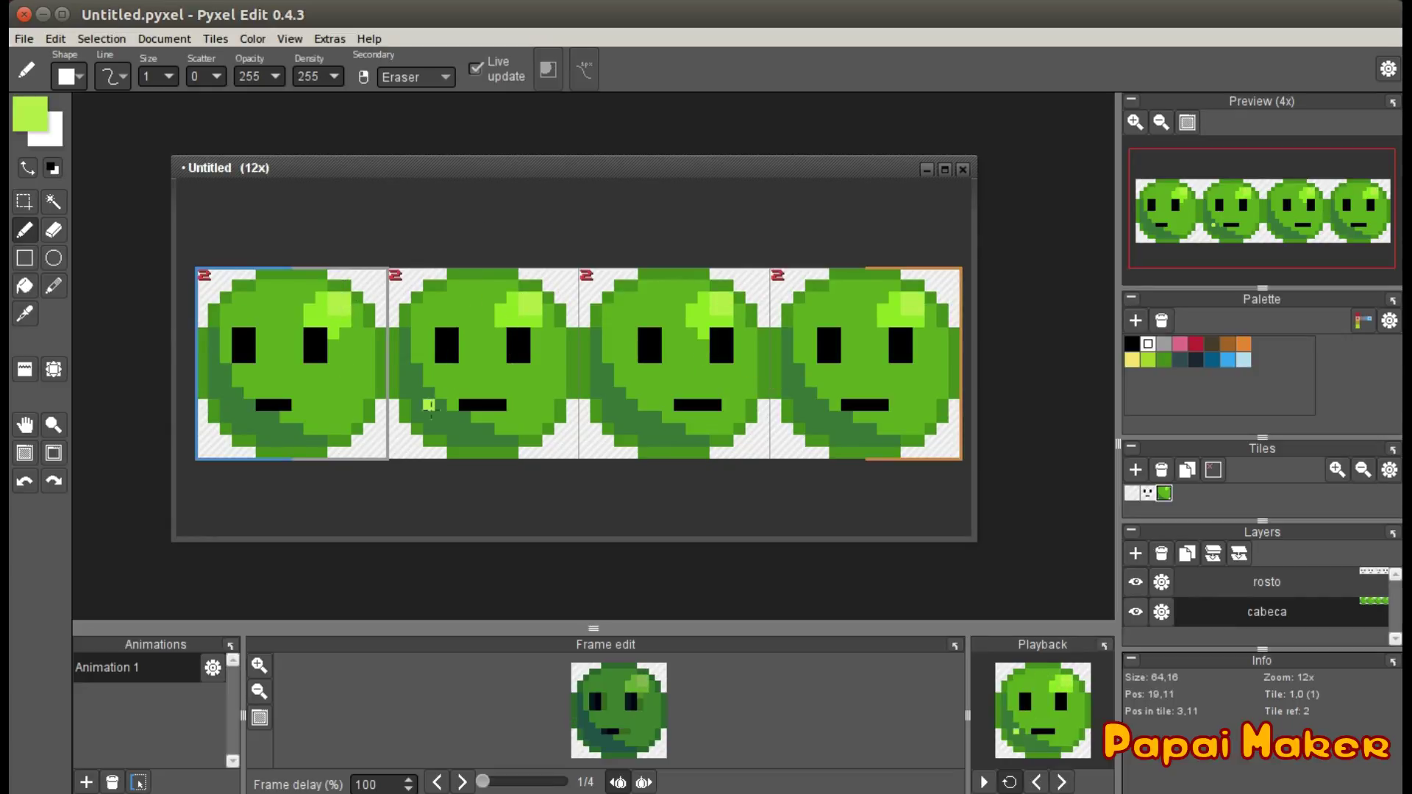
Sample the shadow green, set the foreground colour to the lighter shade ff428f39, and pencil transition pixels along the shadow's inner edge
left_click(432, 414, "alt")
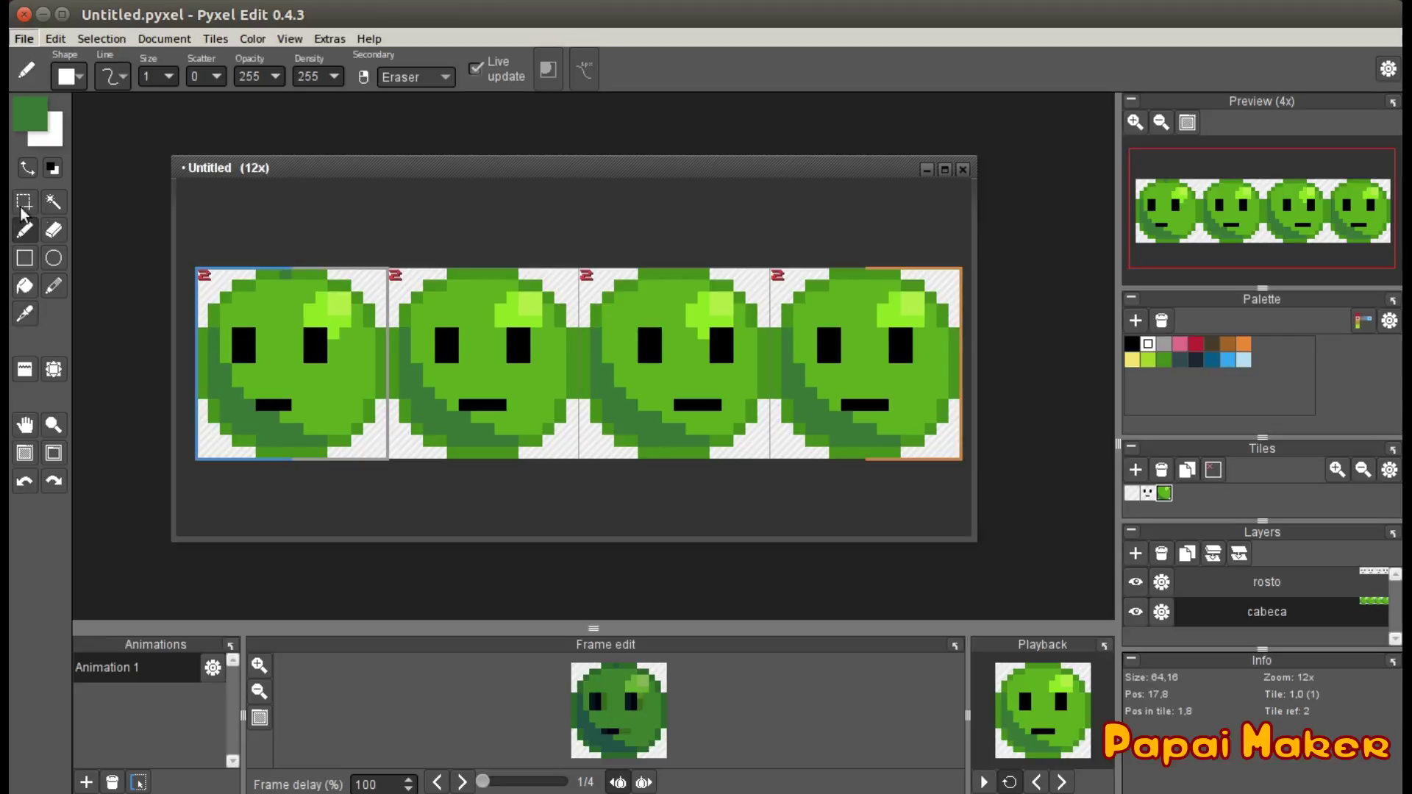
left_click(29, 116)
left_click(655, 213)
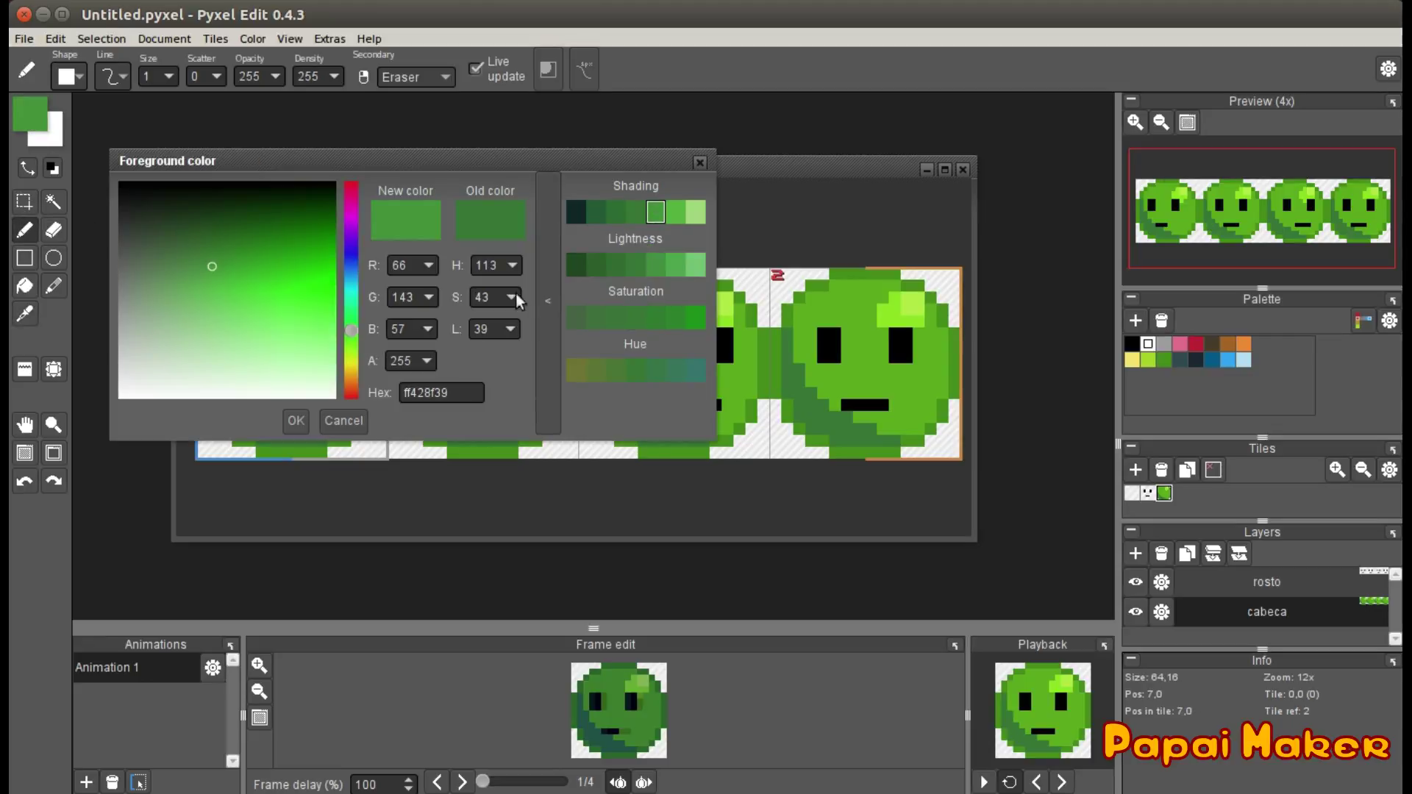
left_click(308, 420)
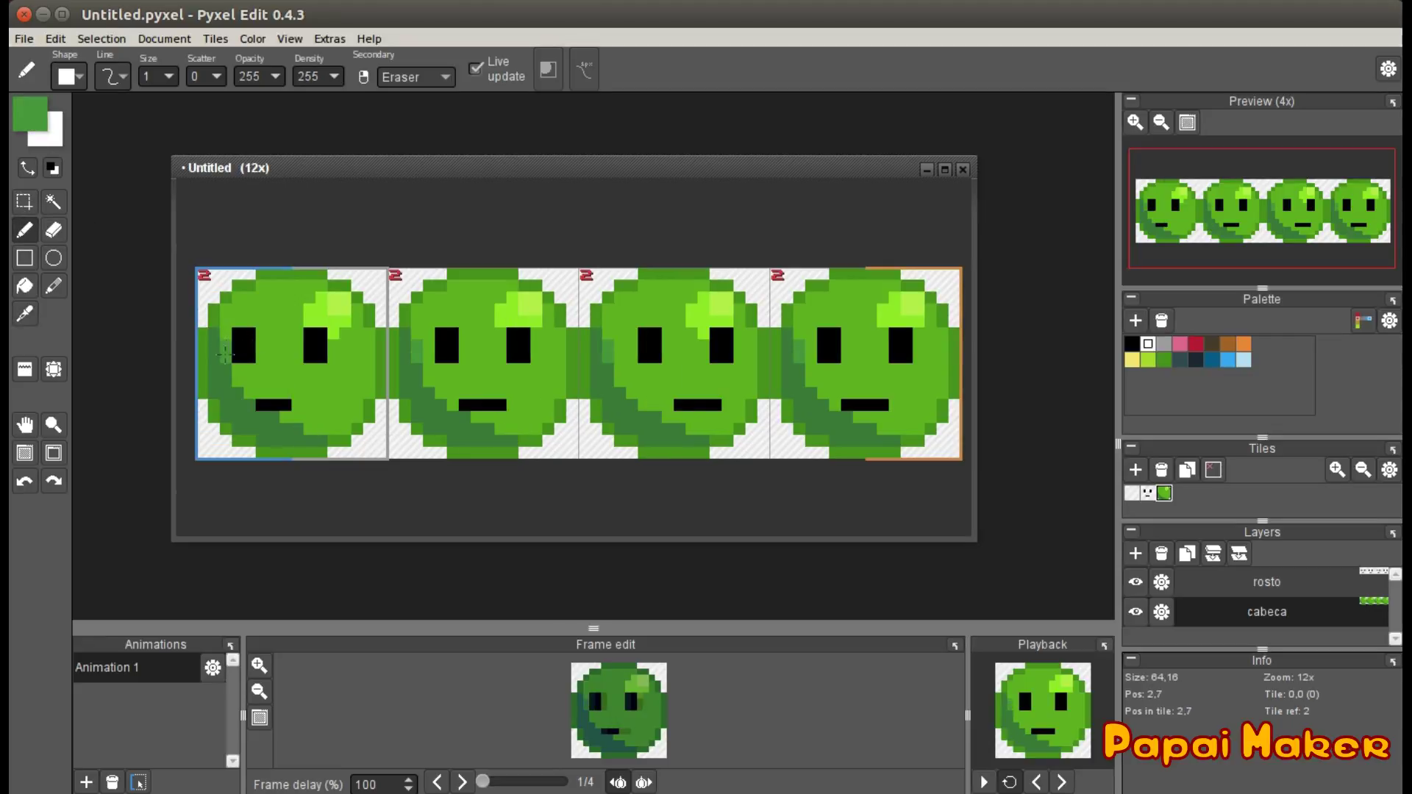
left_click(247, 393)
left_click_drag(285, 418, 337, 430)
left_click(285, 406)
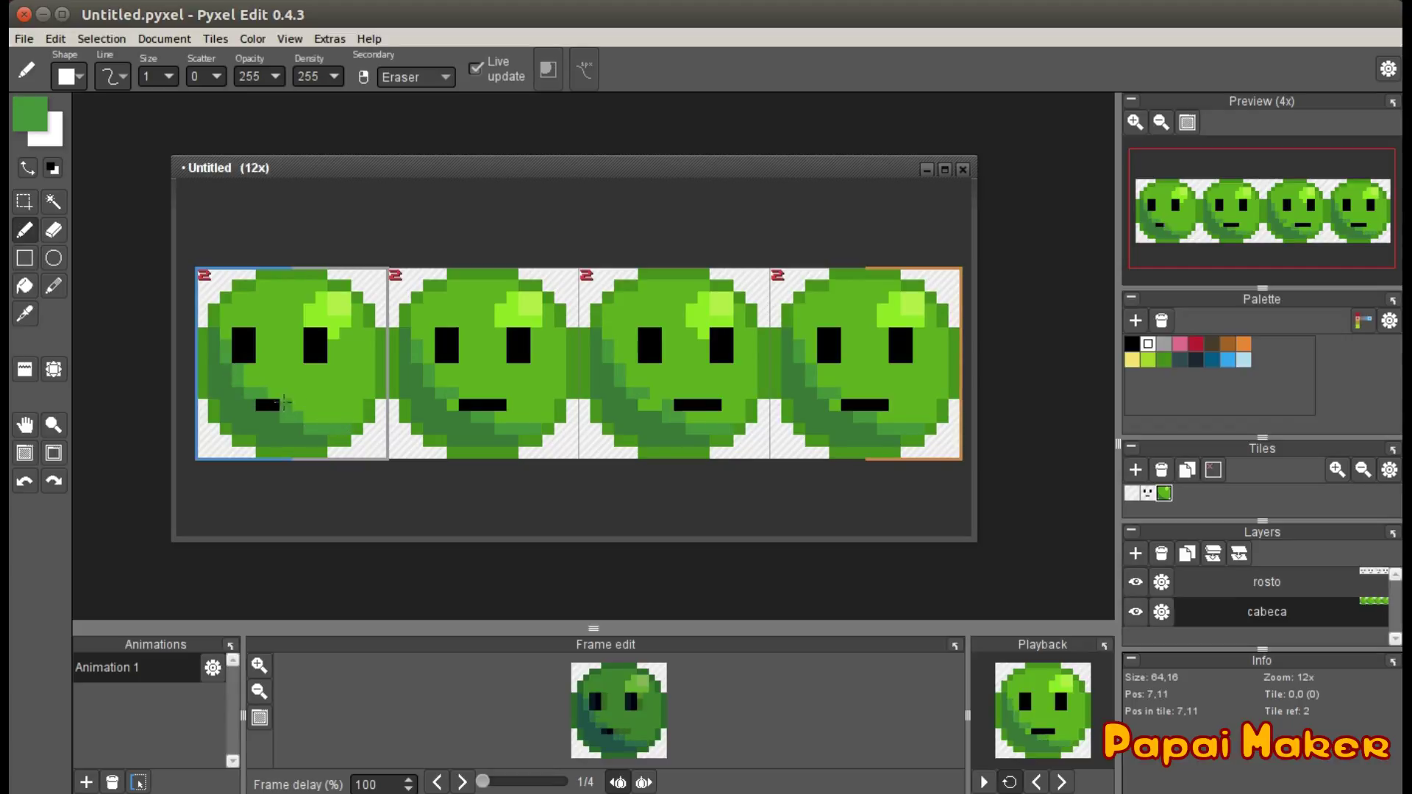
left_click(274, 392)
left_click(404, 452)
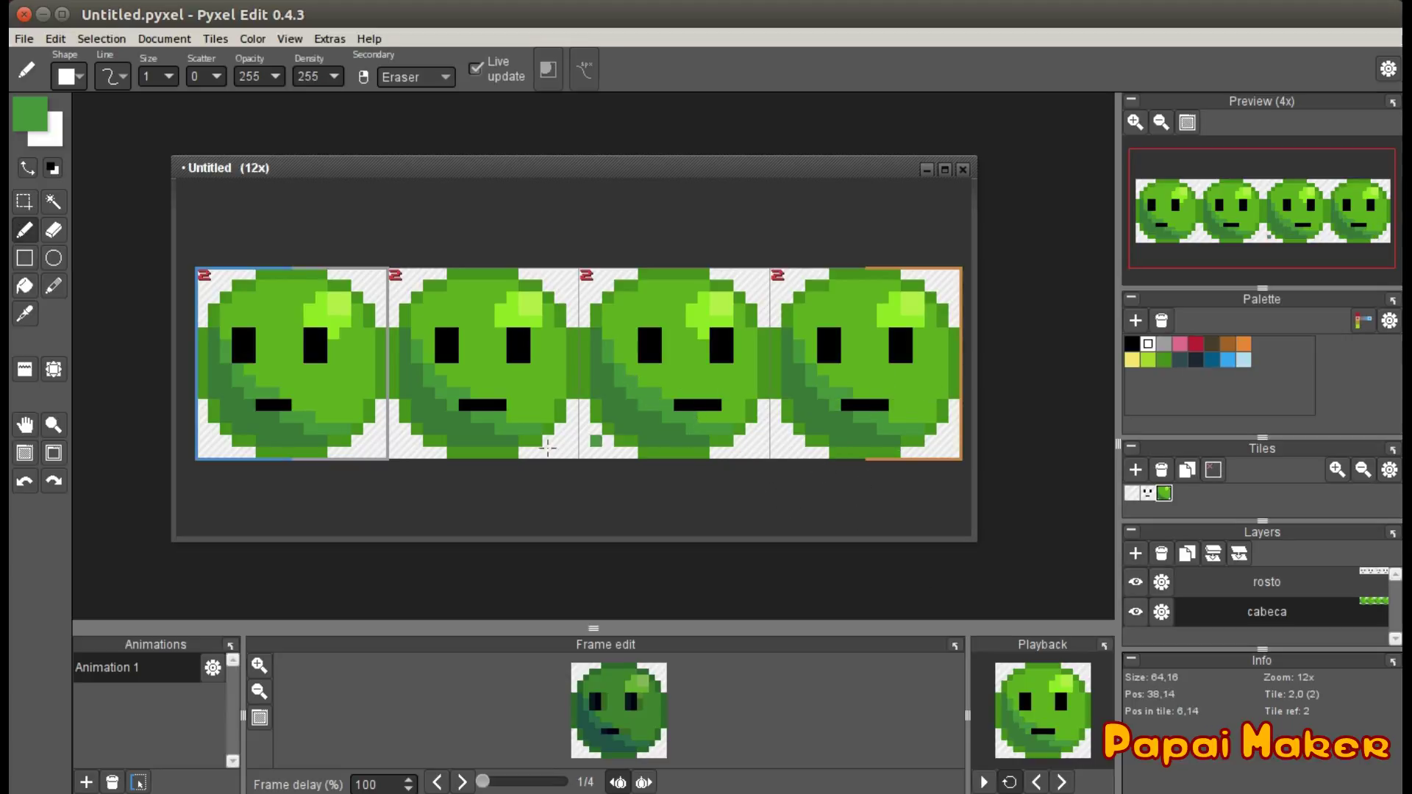
Play and stop the animation, and toggle the cabeca layer's visibility to compare the face with and without the head
left_click(983, 783)
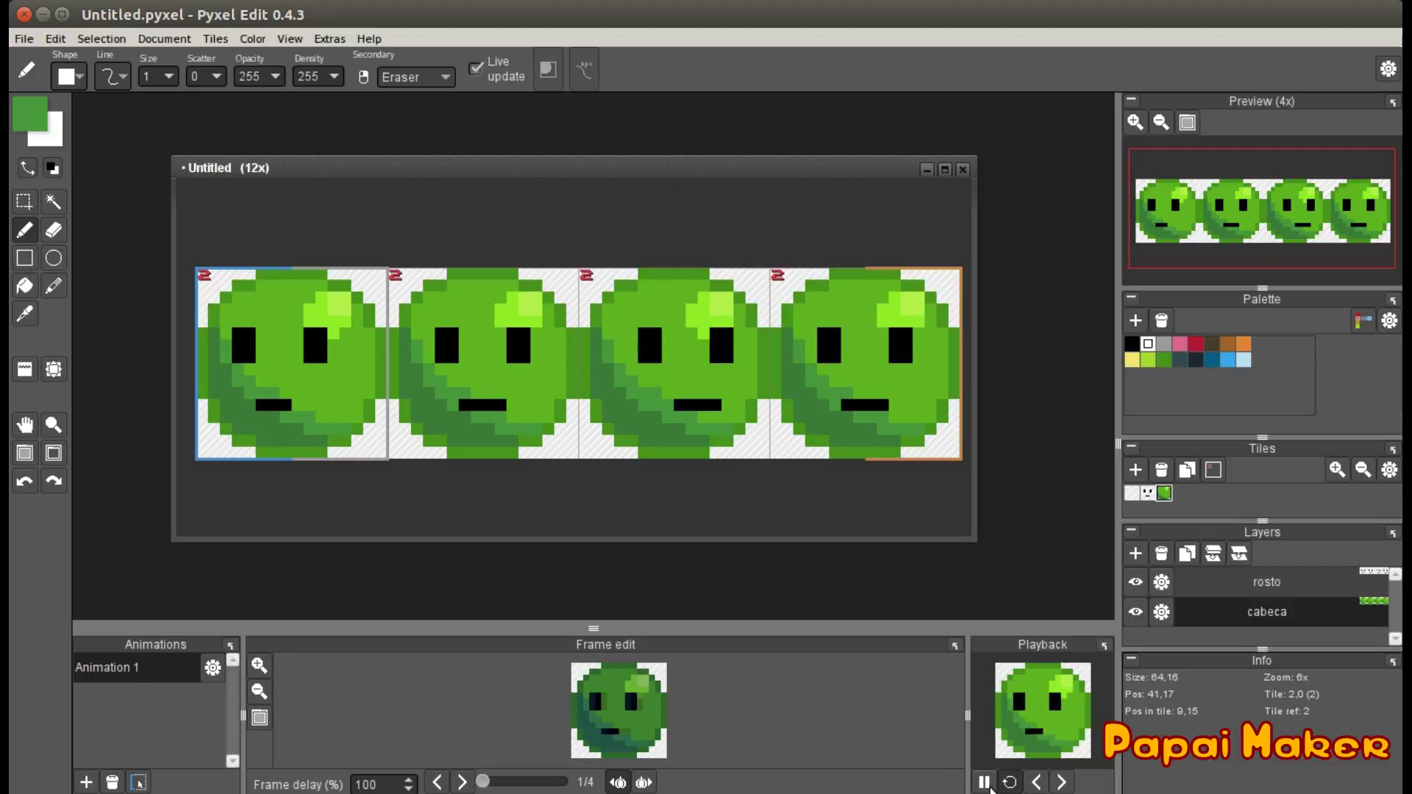
left_click(985, 783)
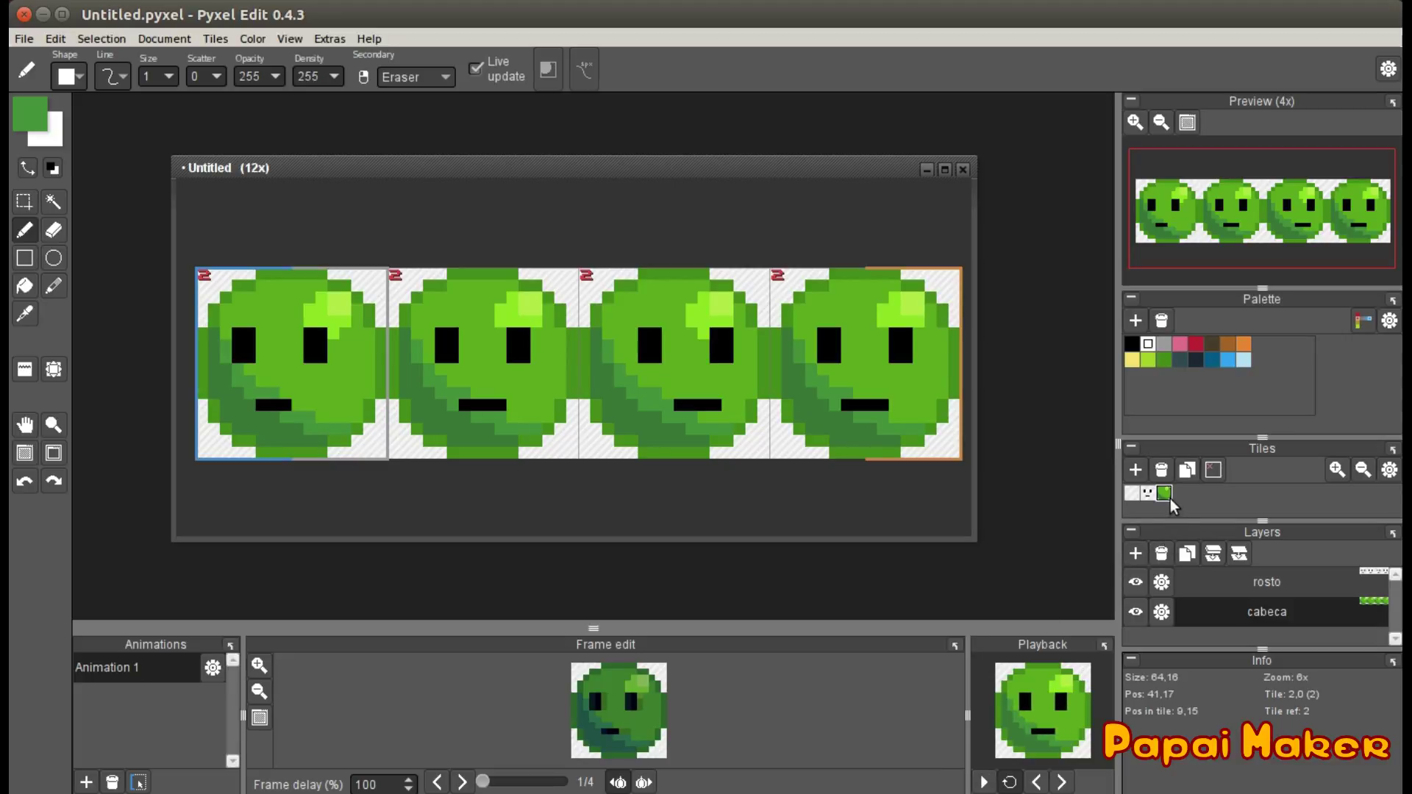
left_click(1135, 612)
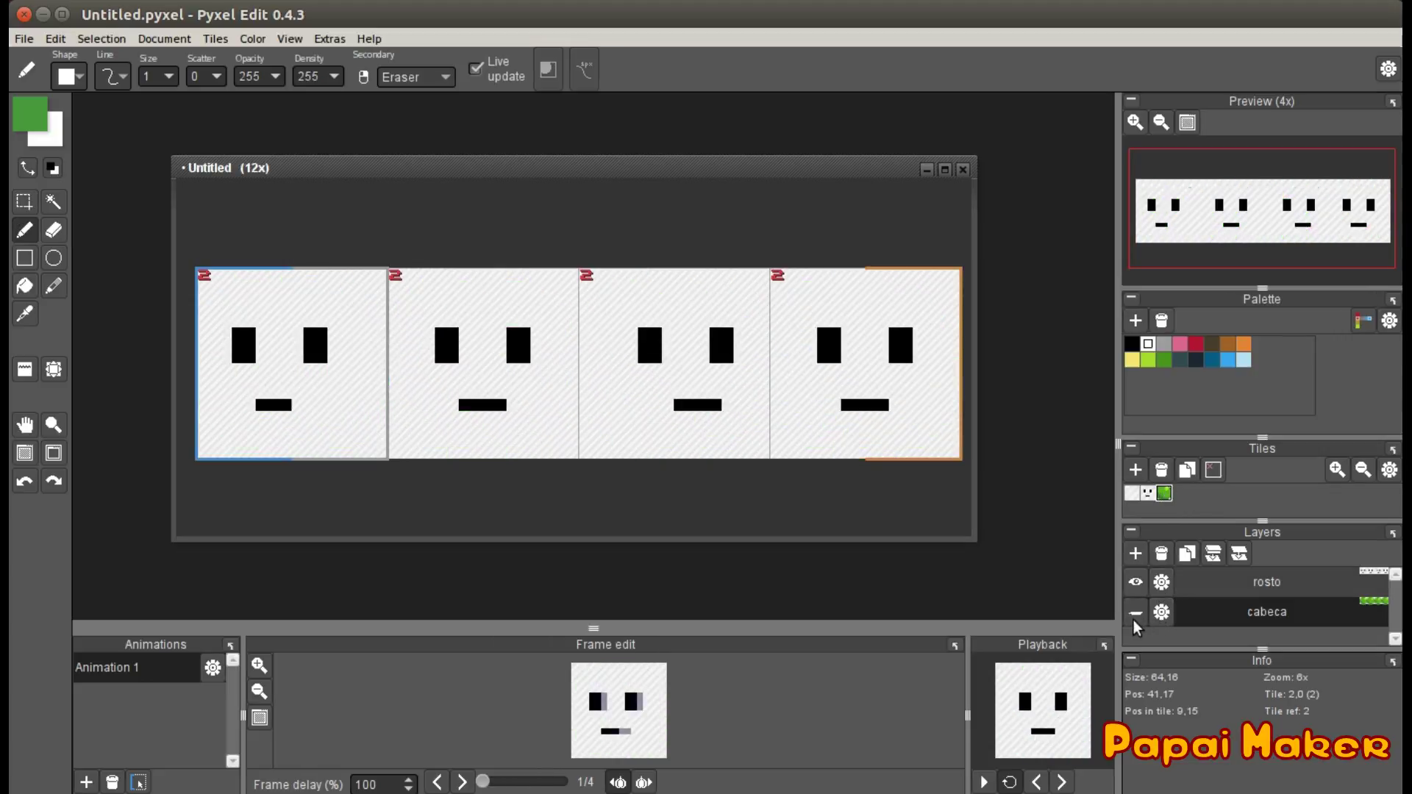
double_click(1136, 612)
left_click(1136, 611)
left_click(1133, 620)
left_click(1133, 620)
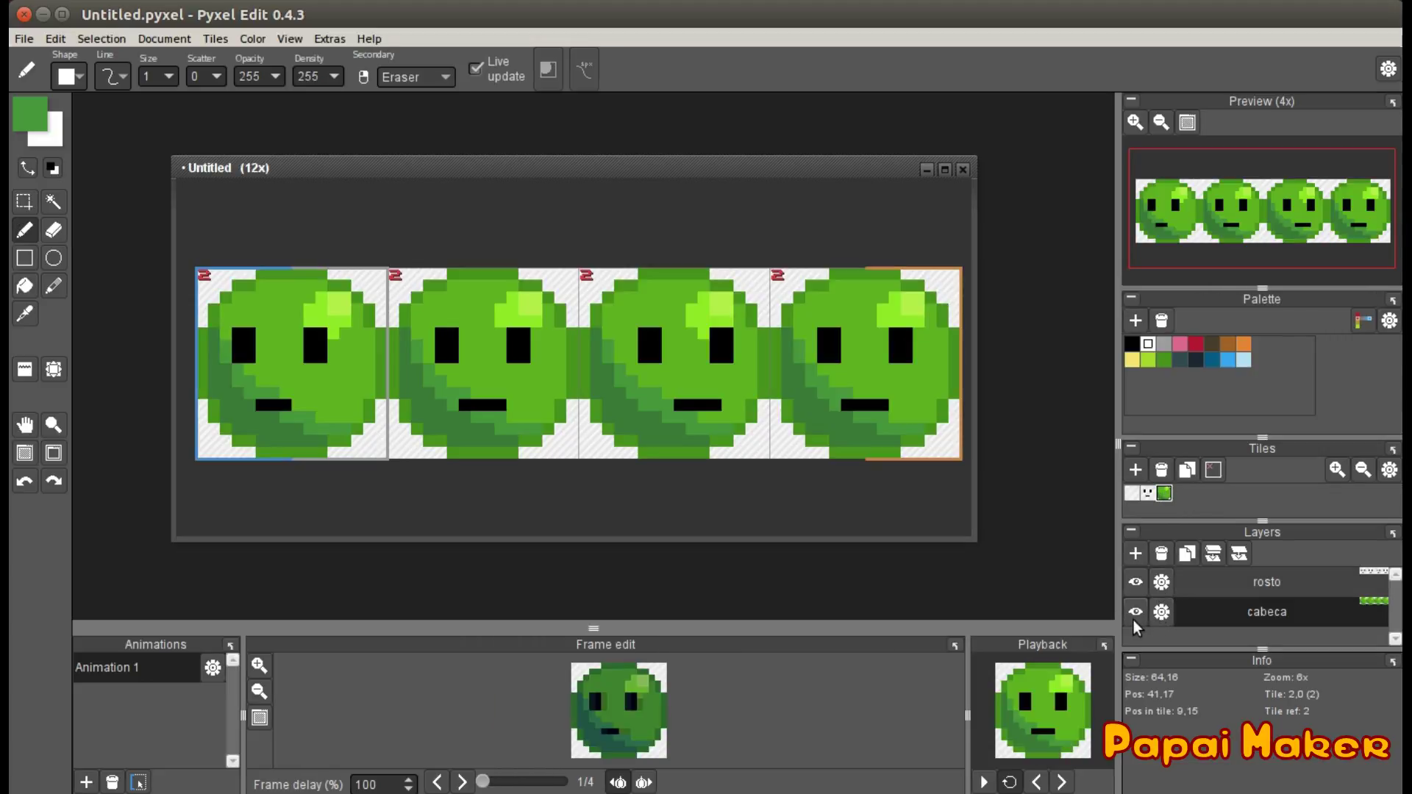
double_click(1133, 620)
Start exporting Animation 1 as a spritesheet and set the spritesheet columns to 4
scroll(676, 411, "down", 3)
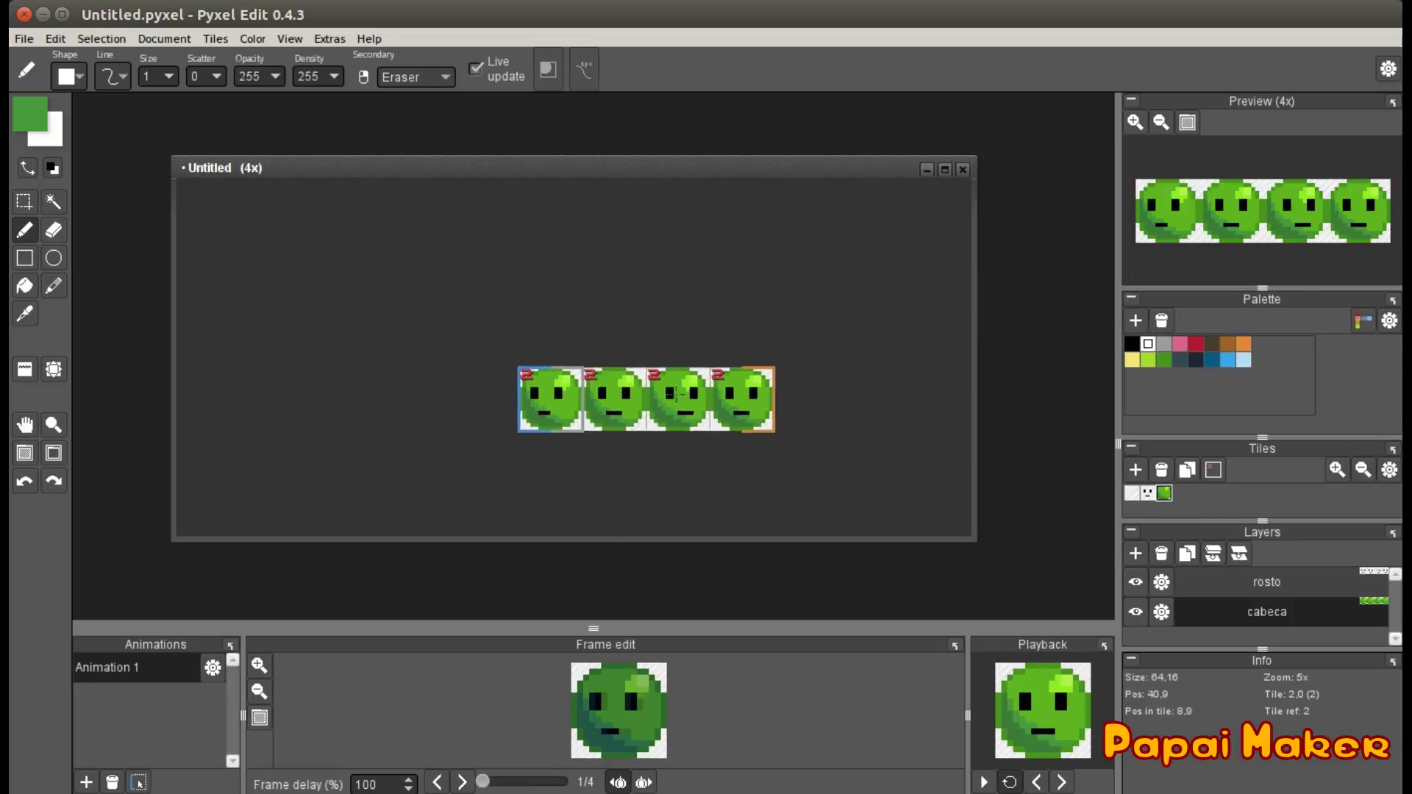
scroll(673, 397, "up", 2)
left_click(24, 38)
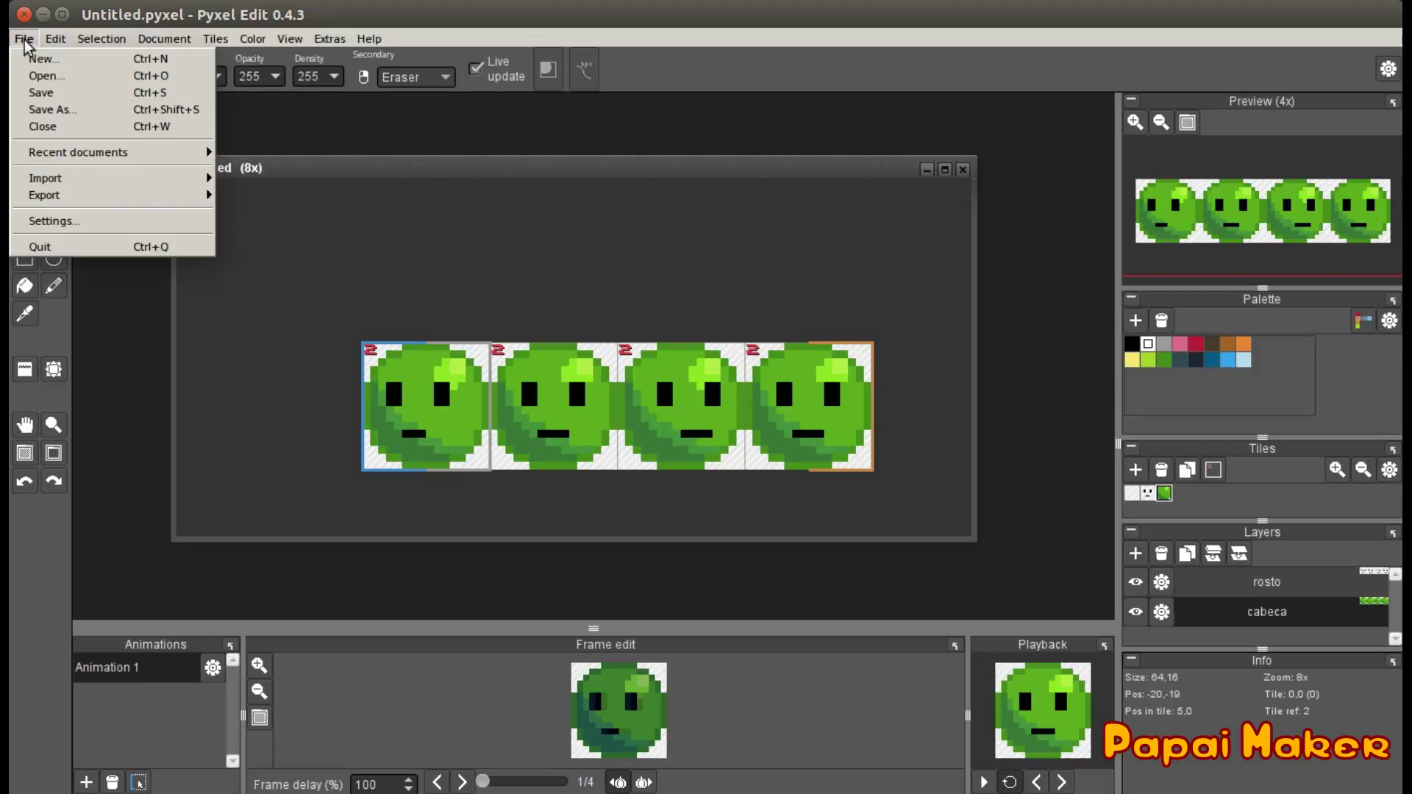
mouse_move(113, 199)
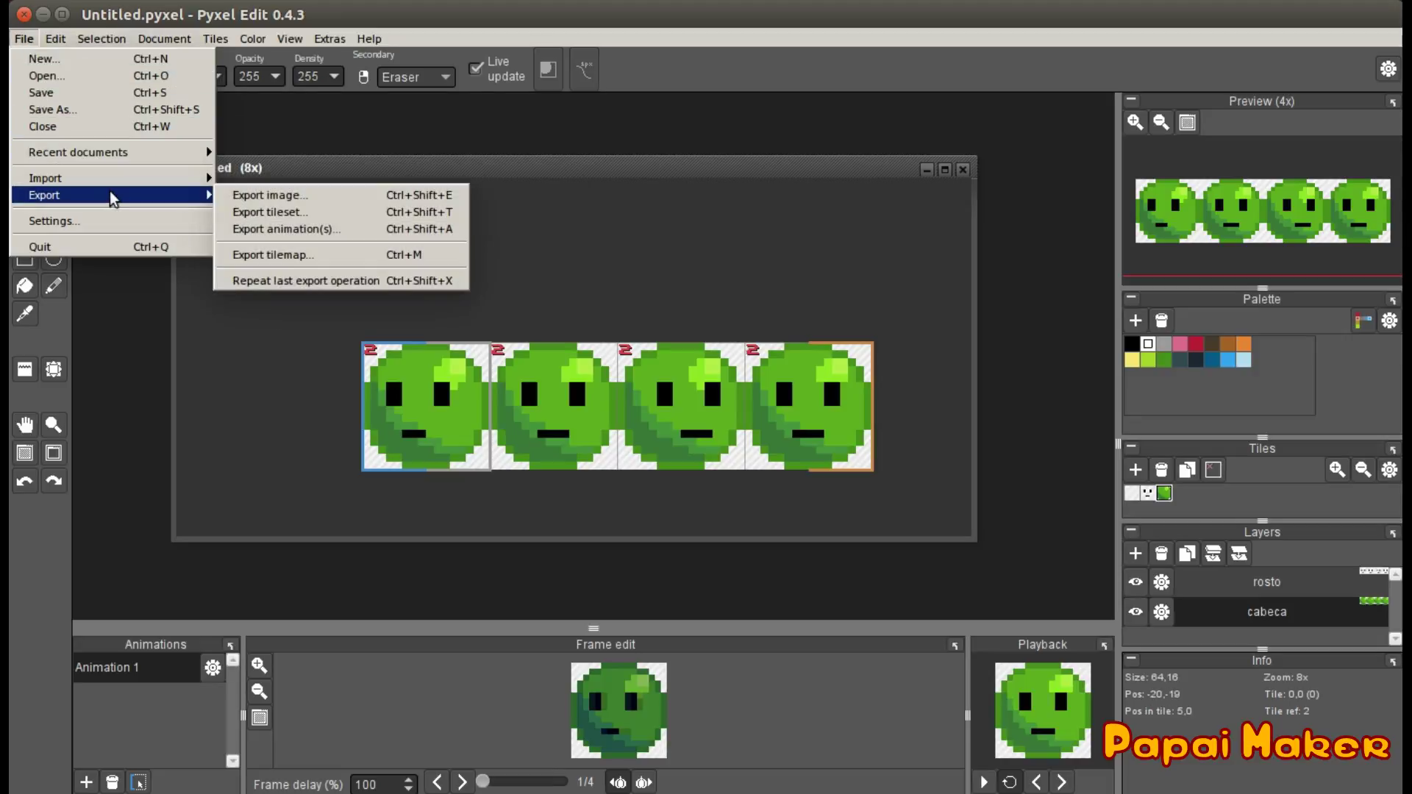
left_click(309, 230)
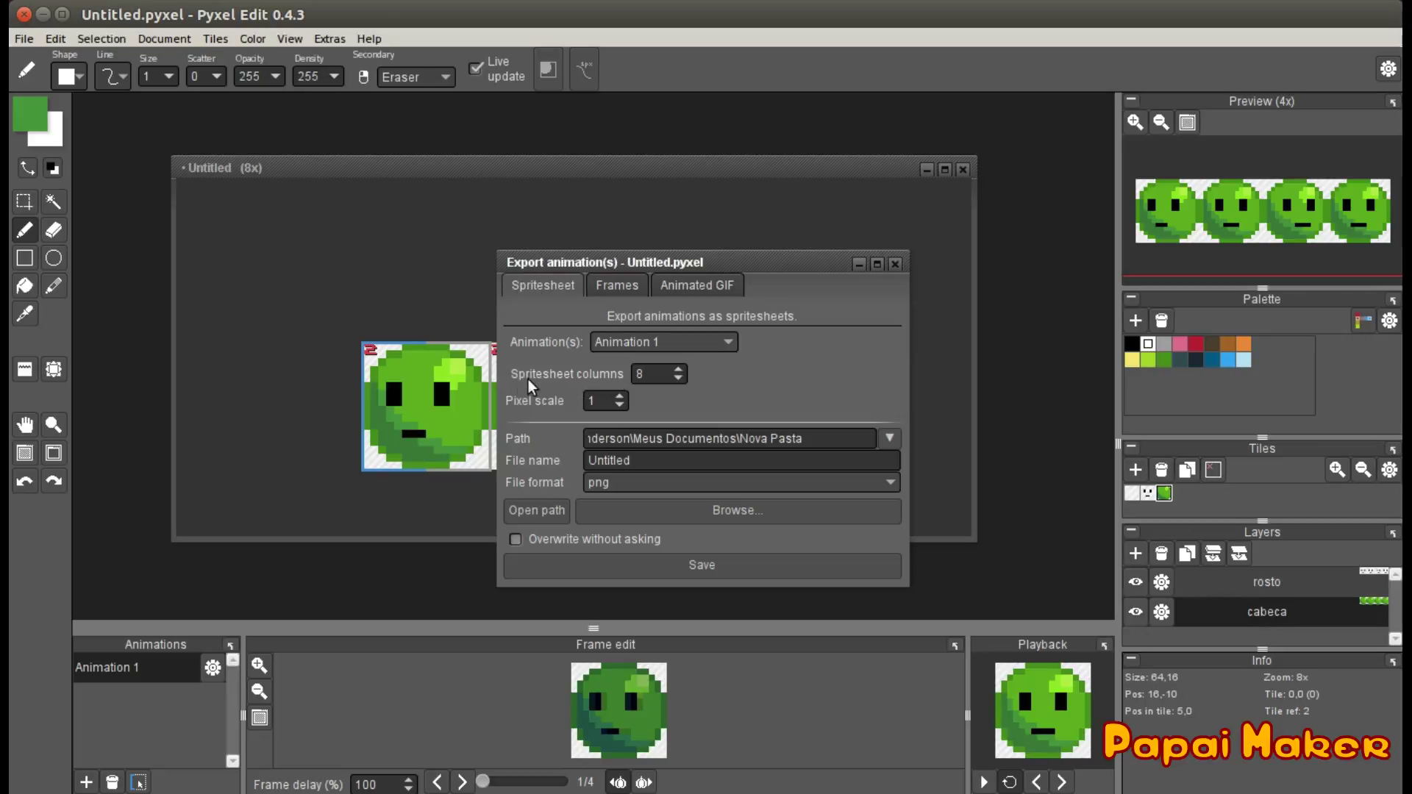
left_click_drag(706, 262, 1142, 319)
double_click(1036, 428)
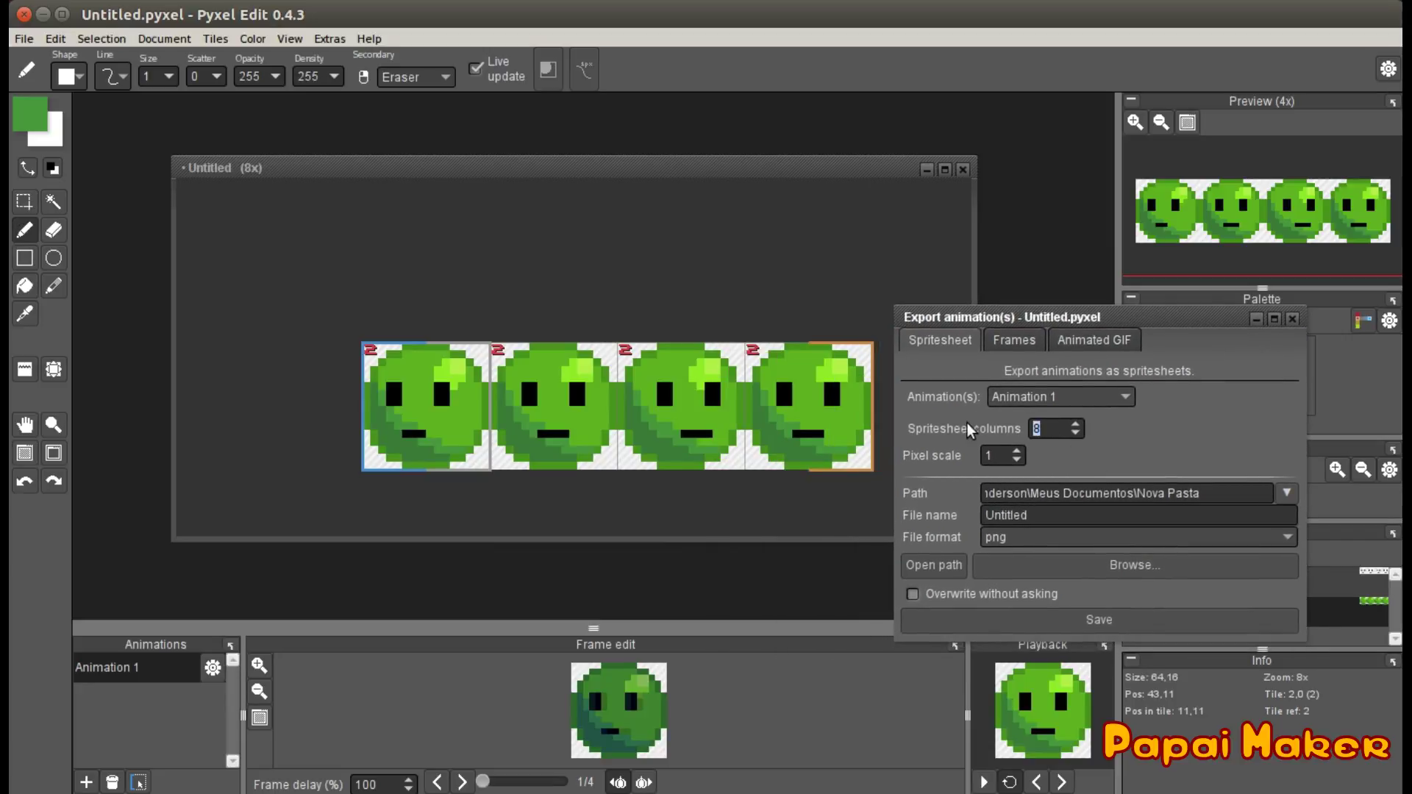
type("4")
Choose the recent pyxel folder as the export path, name the file teste, and save the PNG spritesheet
left_click_drag(1185, 503, 1283, 494)
left_click(1103, 494)
left_click(1285, 494)
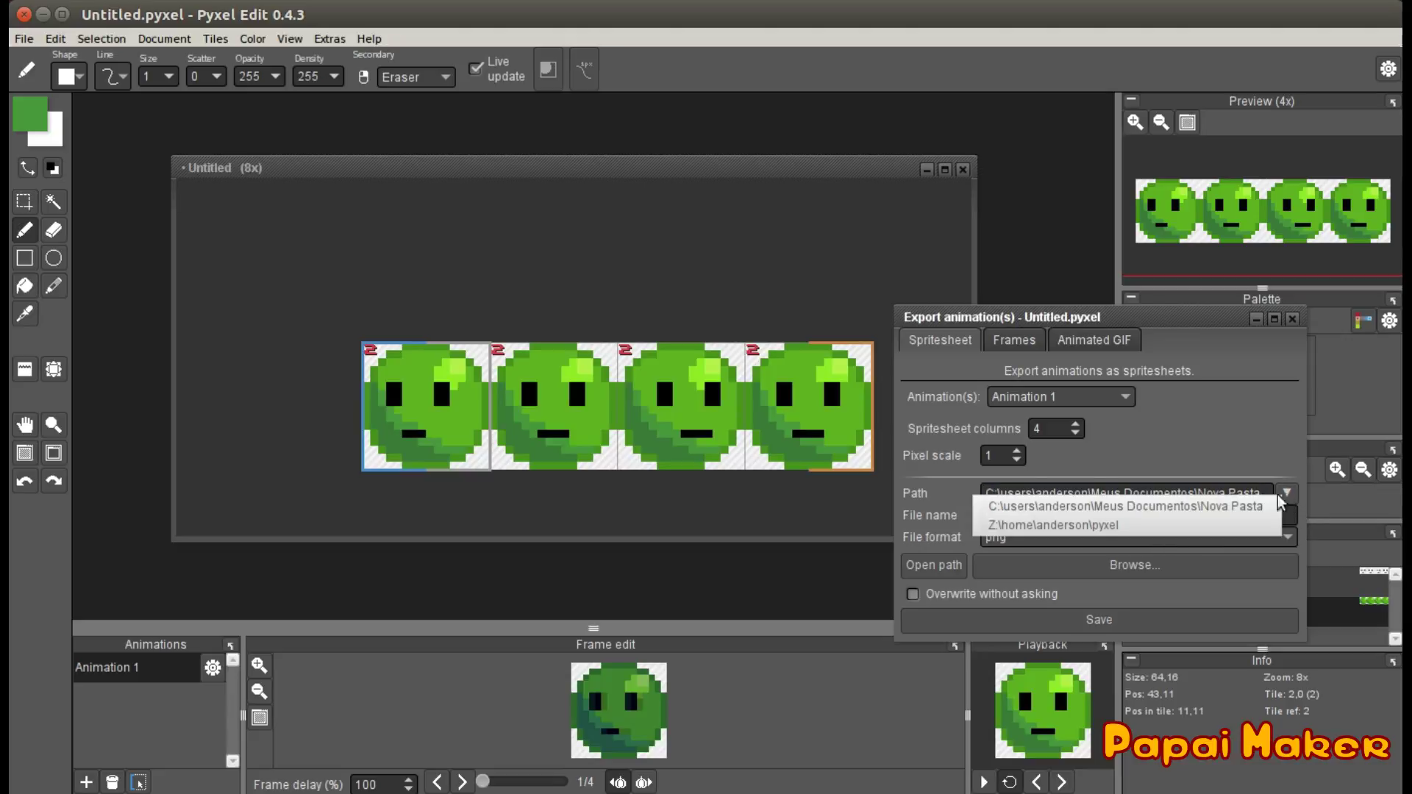
left_click(1017, 526)
left_click_drag(1071, 516, 952, 514)
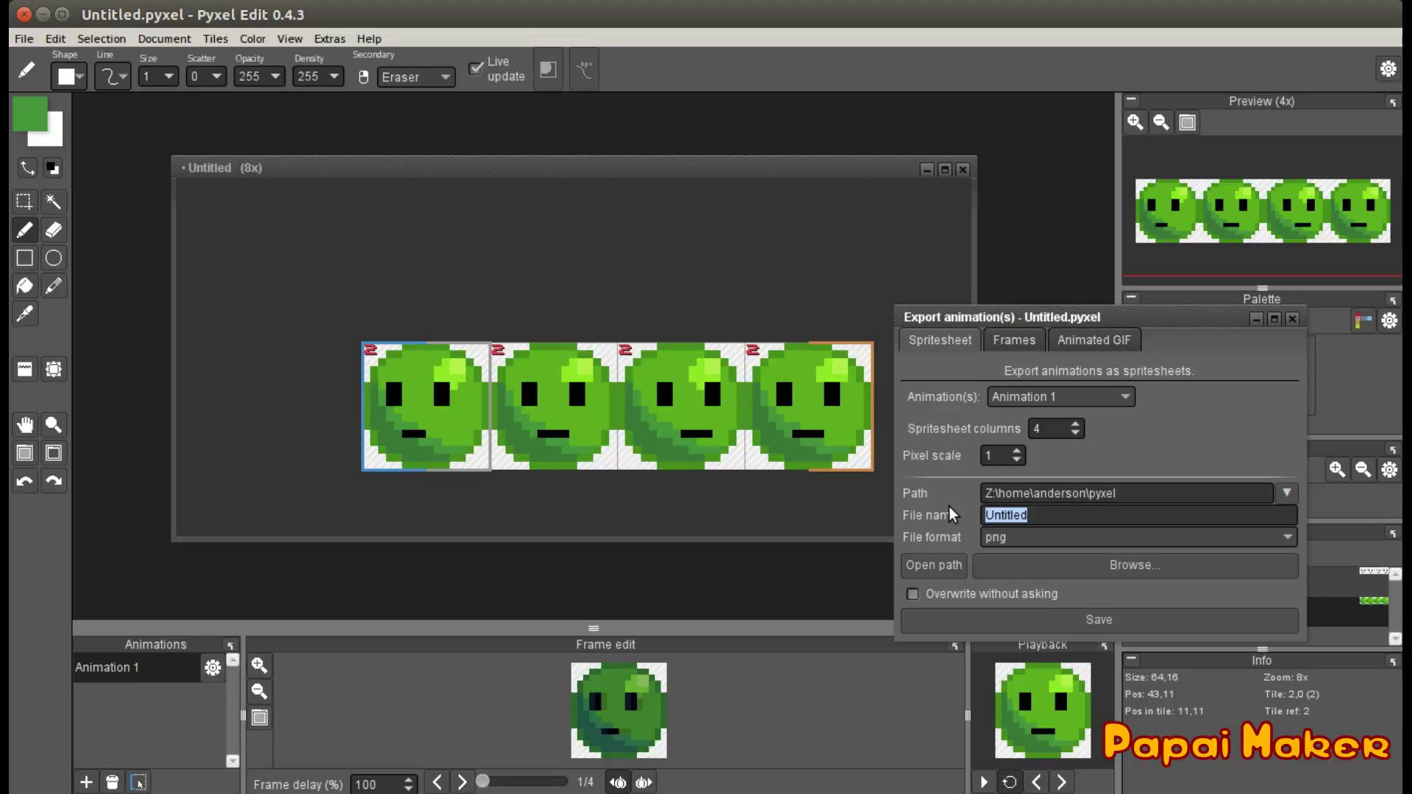
type("teste")
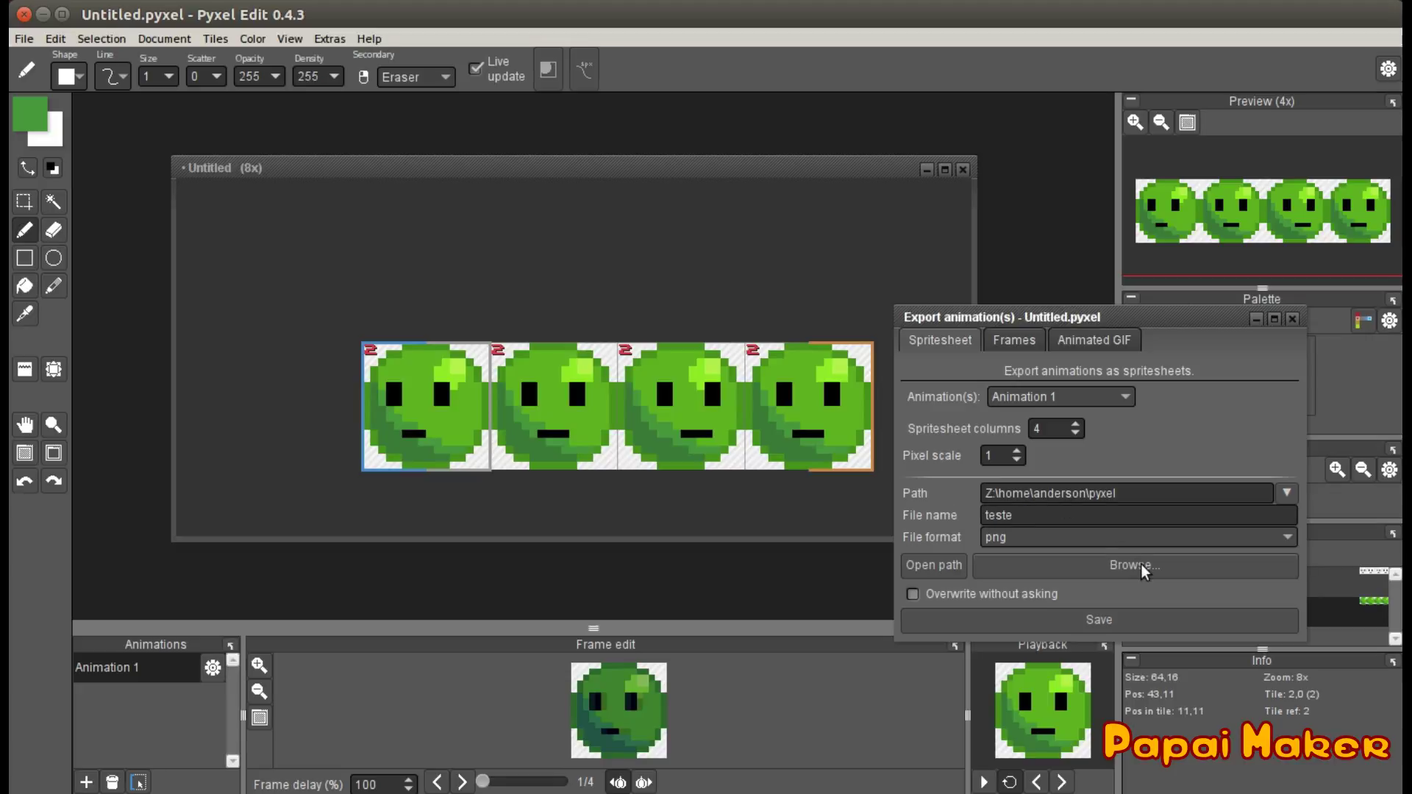
left_click(1061, 621)
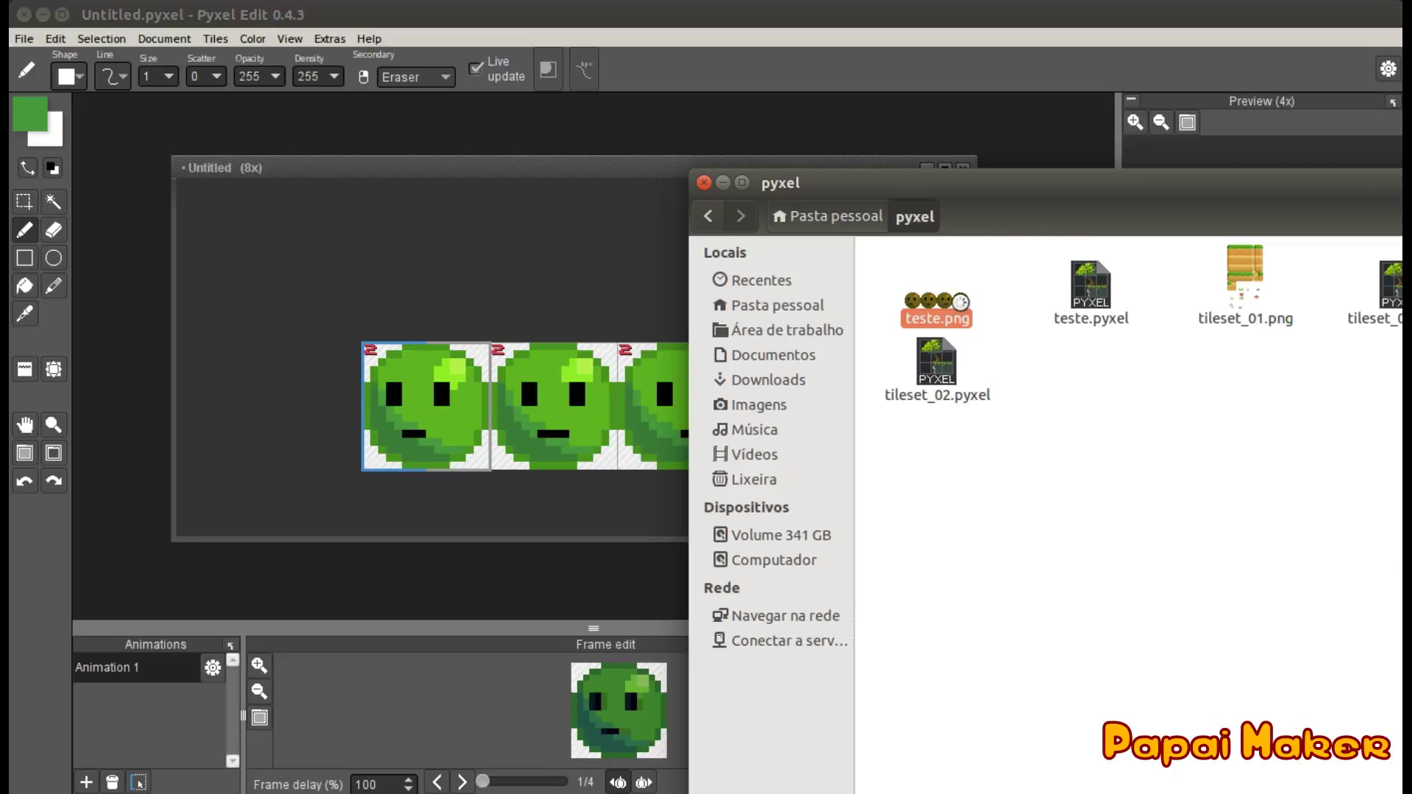
Open the exported teste.png from the pyxel folder, inspect its four frames enlarged, and close the viewer and the export dialog
double_click(953, 318)
left_click_drag(980, 328, 701, 248)
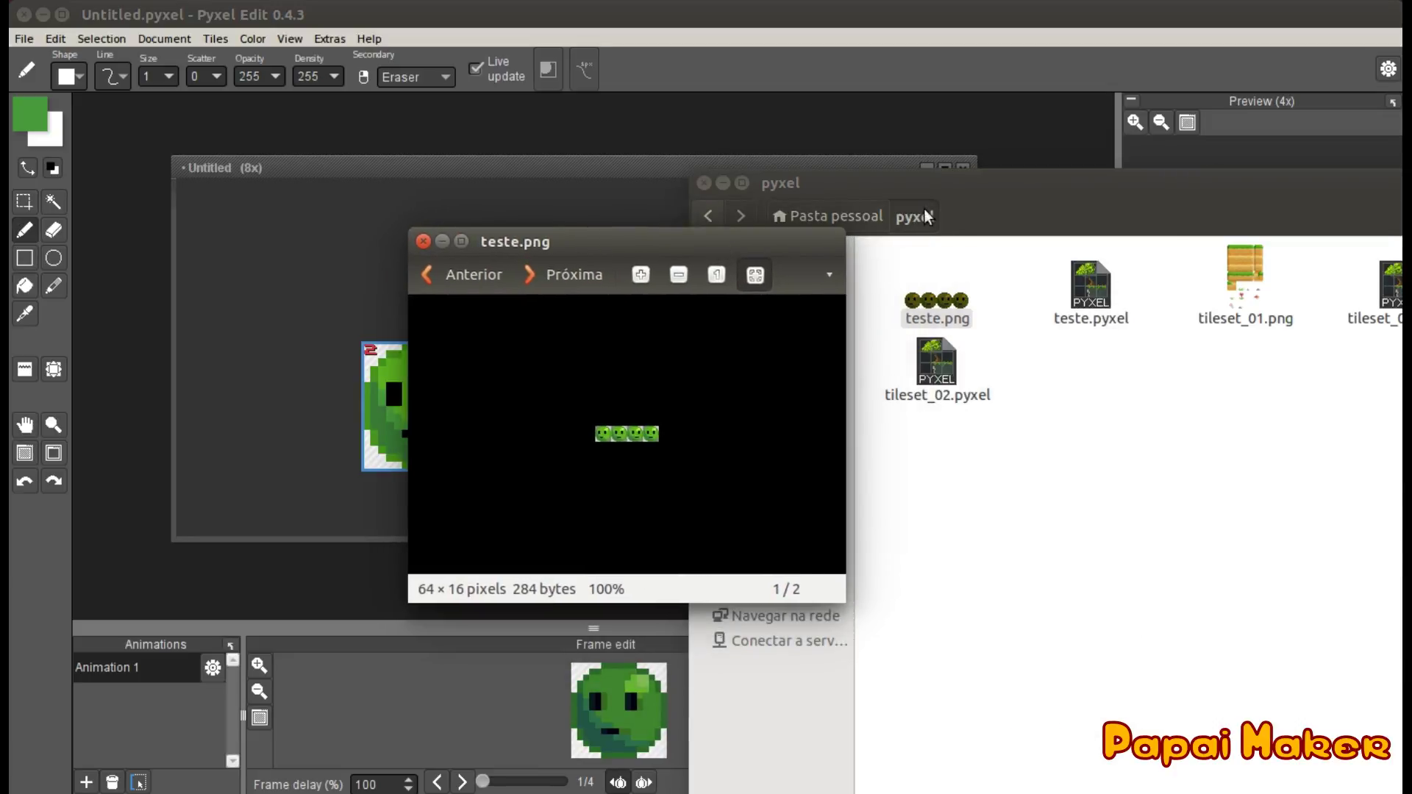
left_click_drag(938, 186, 1196, 236)
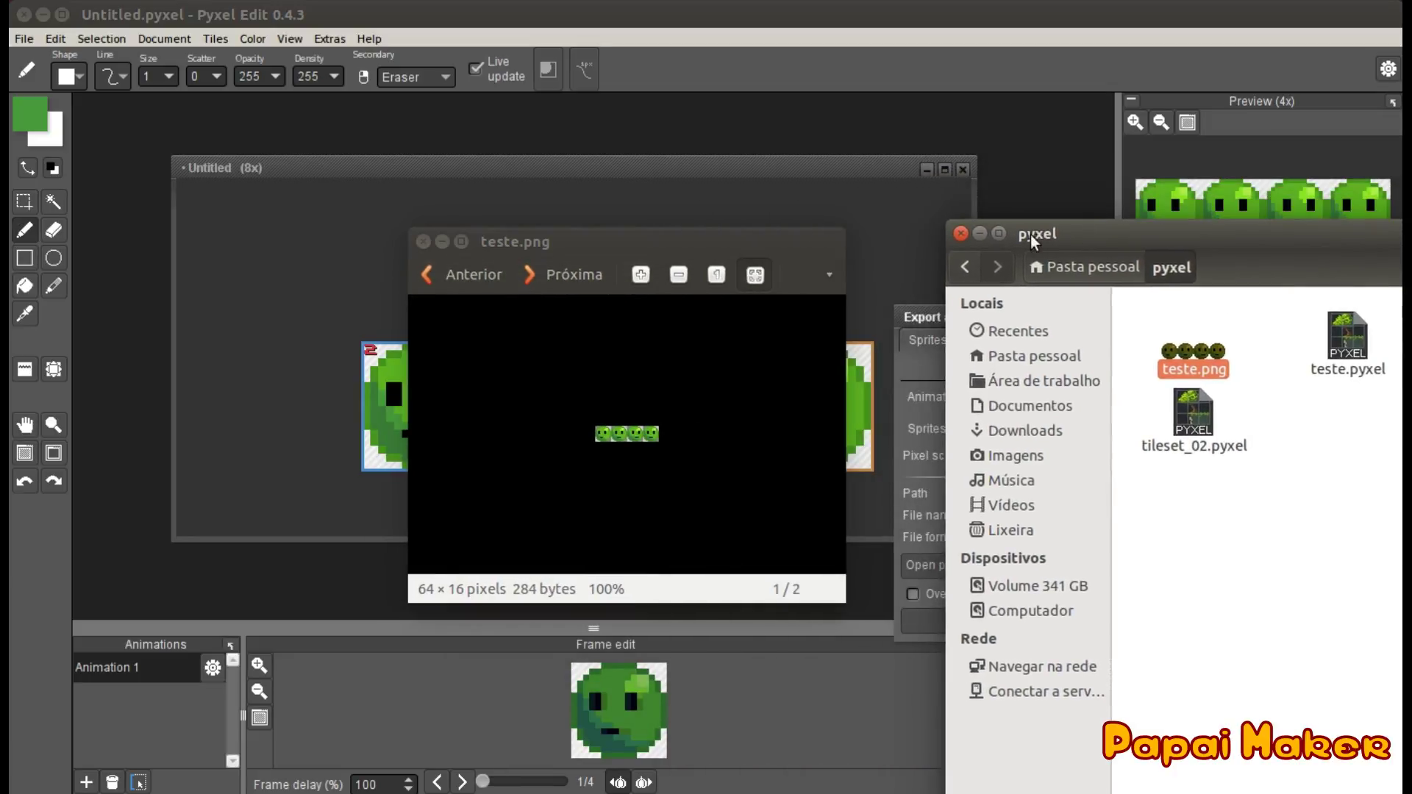
left_click(979, 233)
left_click_drag(667, 243, 747, 171)
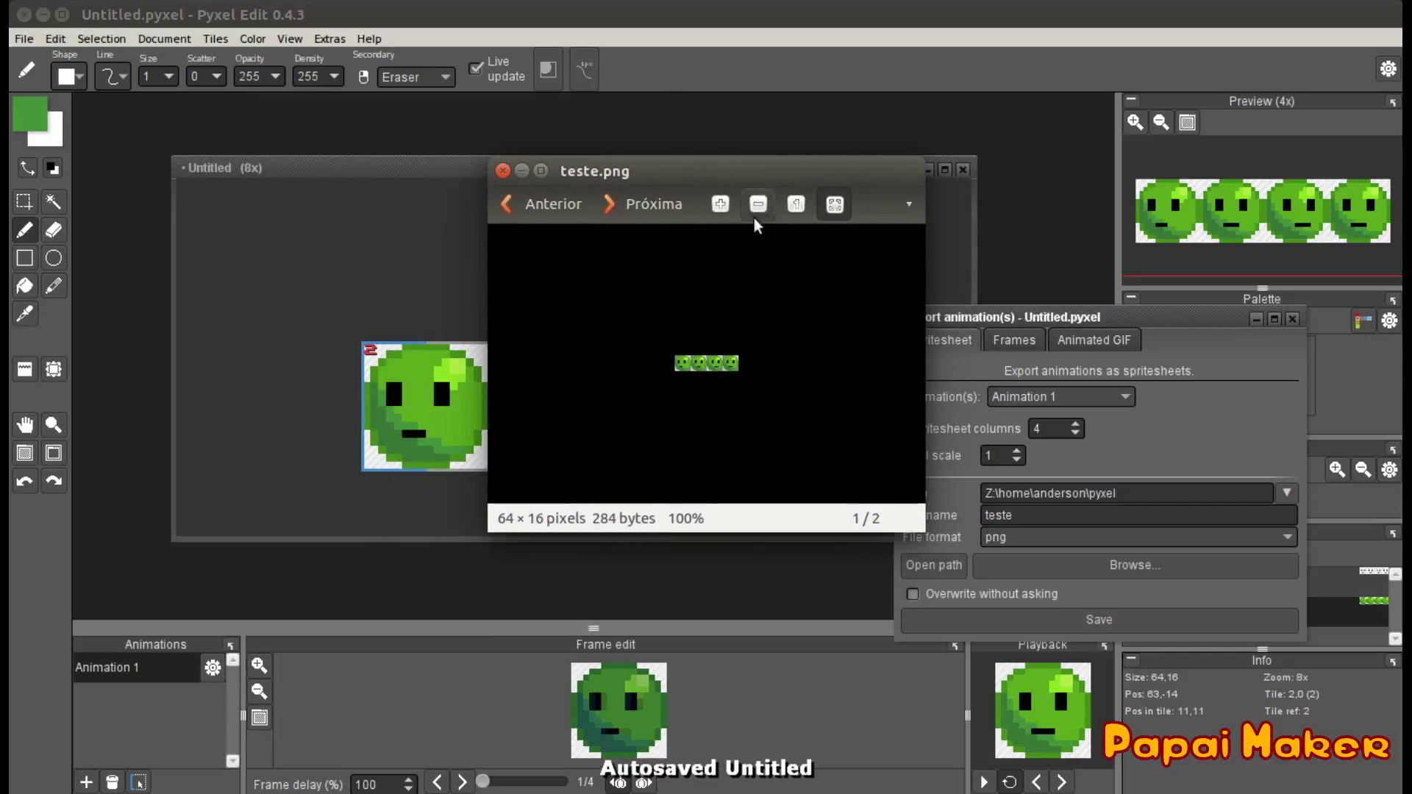
left_click(719, 205)
left_click(719, 205)
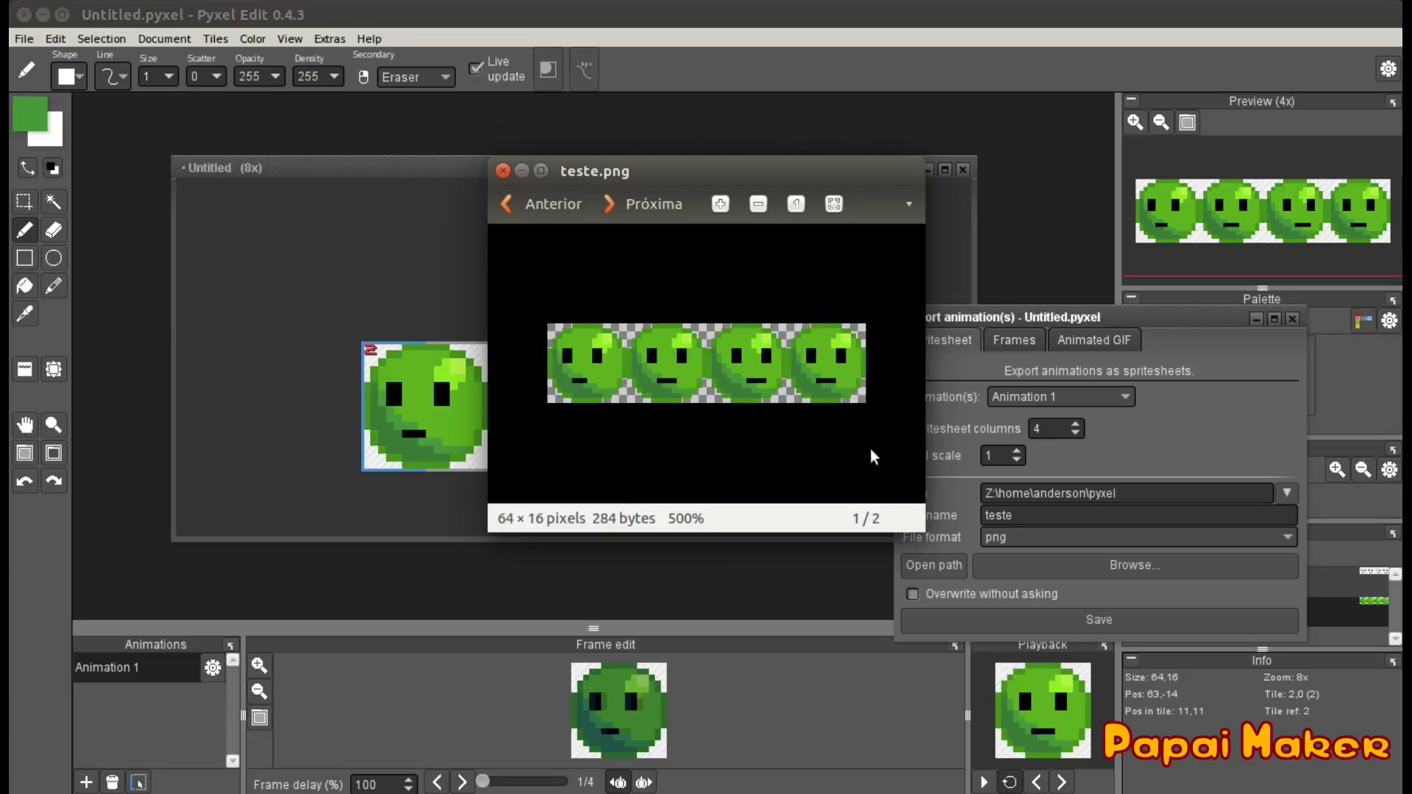
left_click(503, 171)
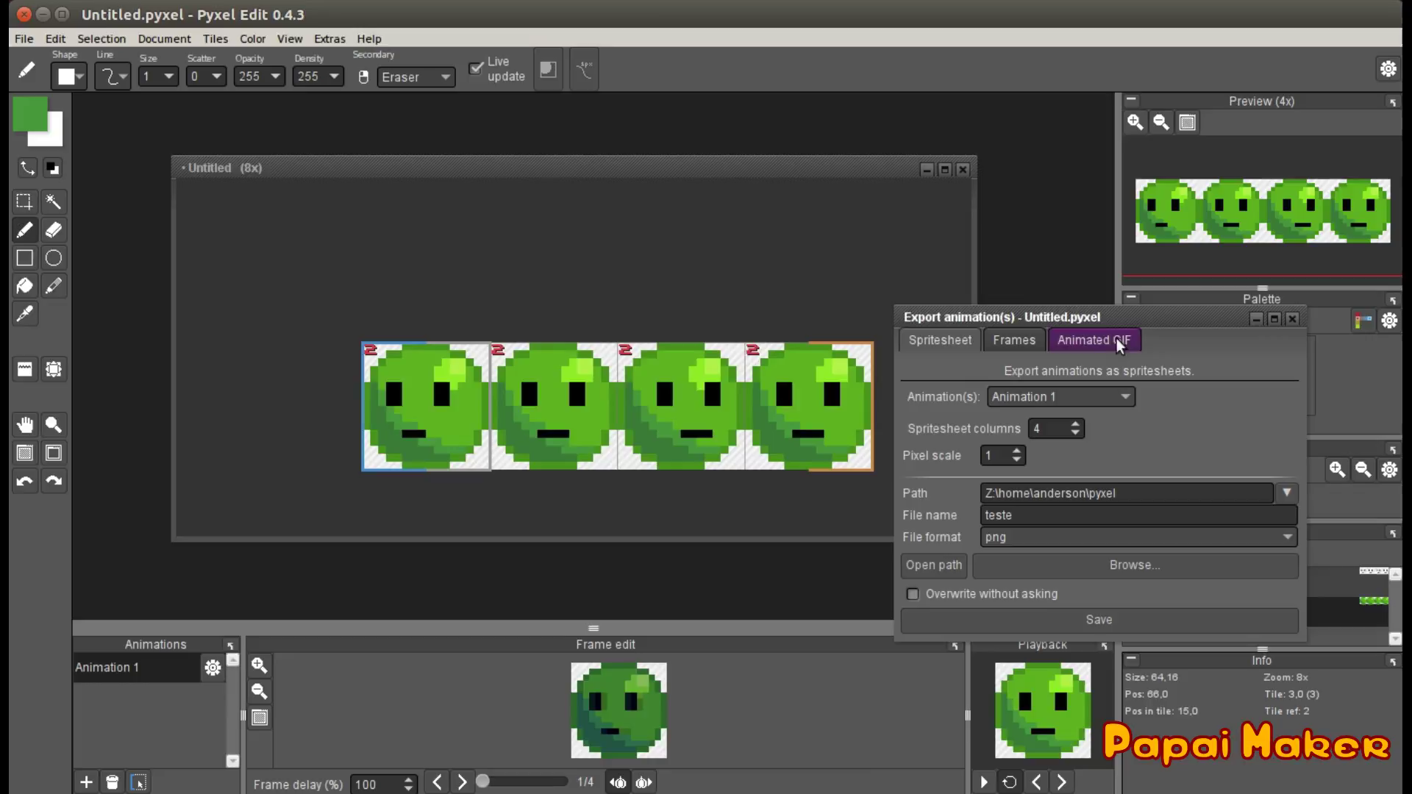
left_click(1288, 321)
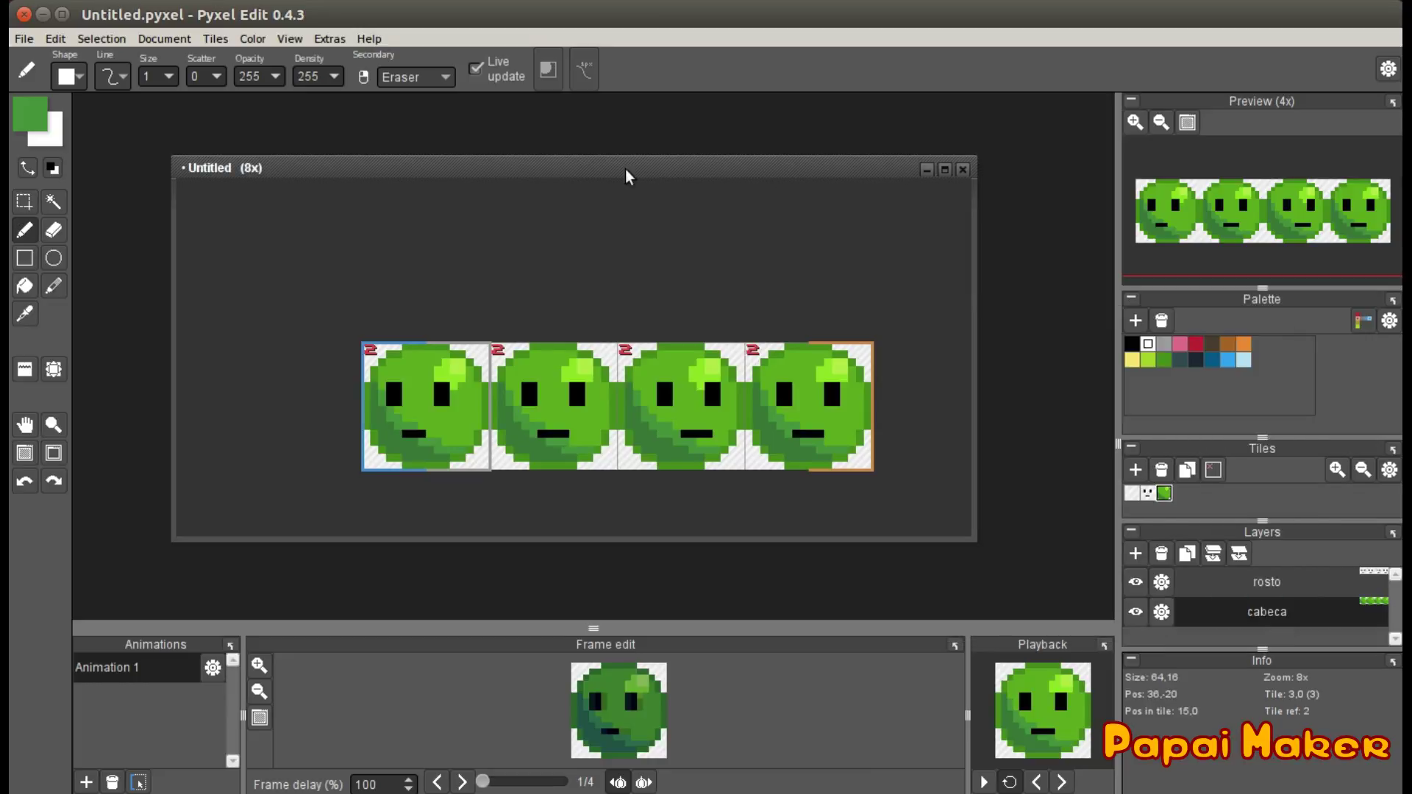
scroll(636, 395, "up", 1)
scroll(636, 395, "down", 2)
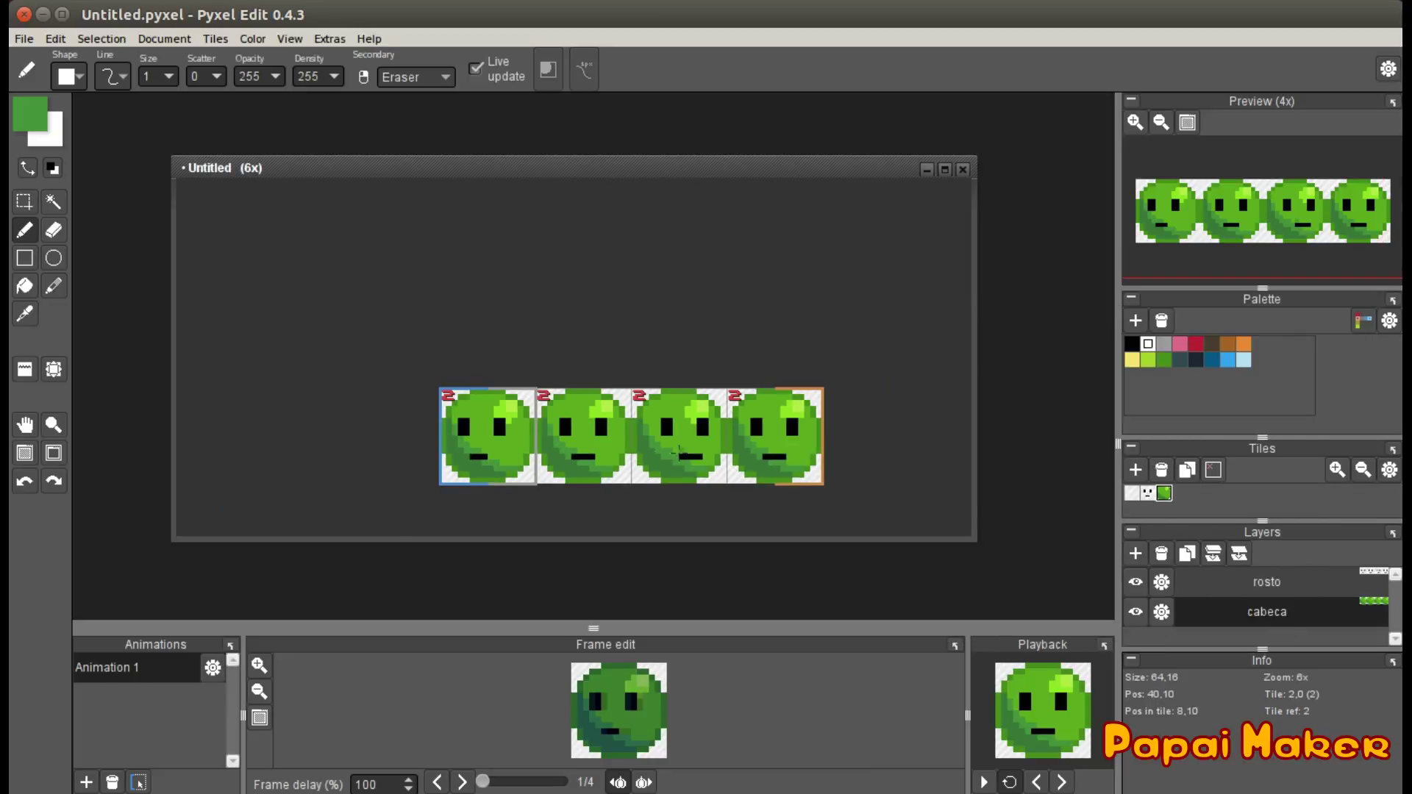
key("space")
mouse_move(660, 392)
left_mouse_down()
mouse_move(613, 305)
mouse_move(601, 318)
left_mouse_up()
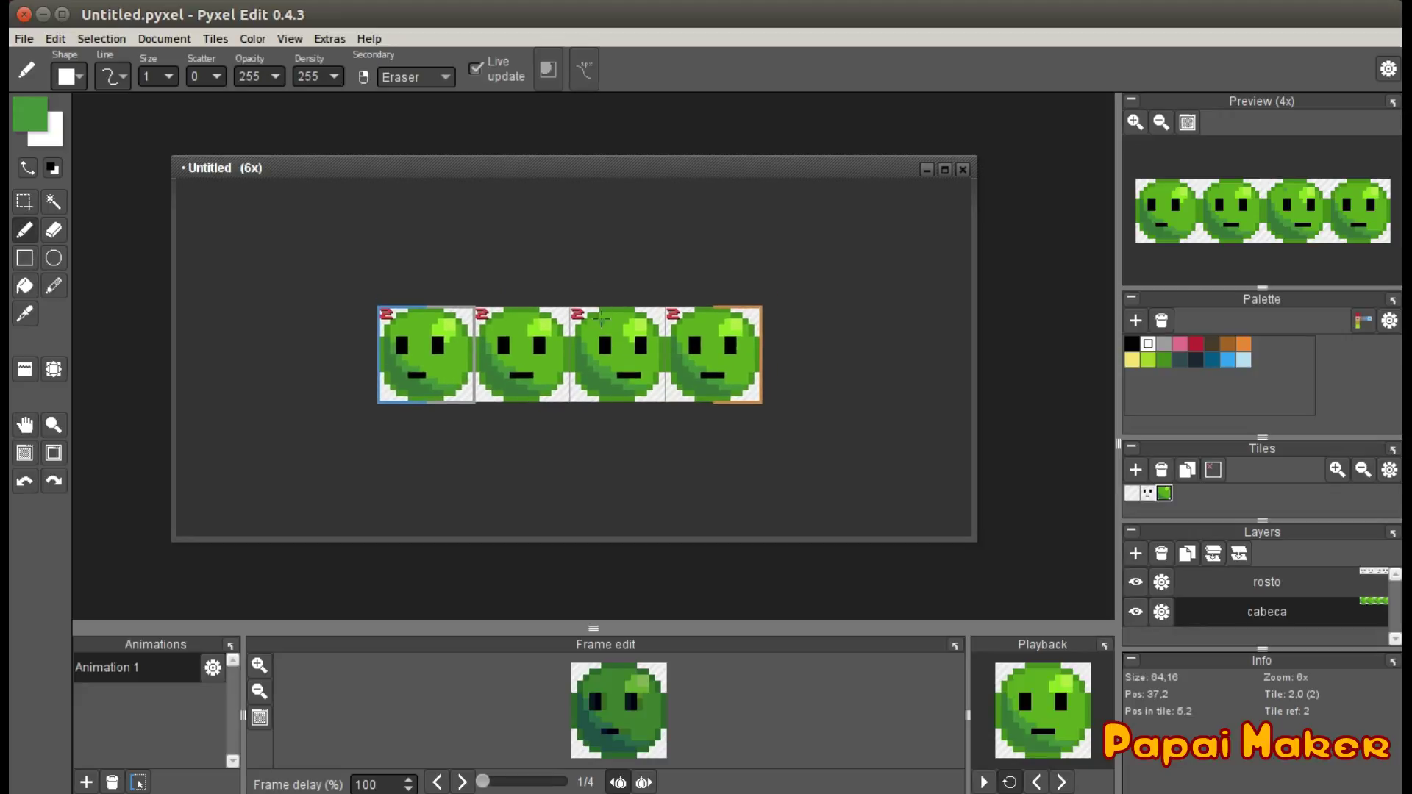
scroll(601, 318, "up", 1)
scroll(599, 346, "up", 2)
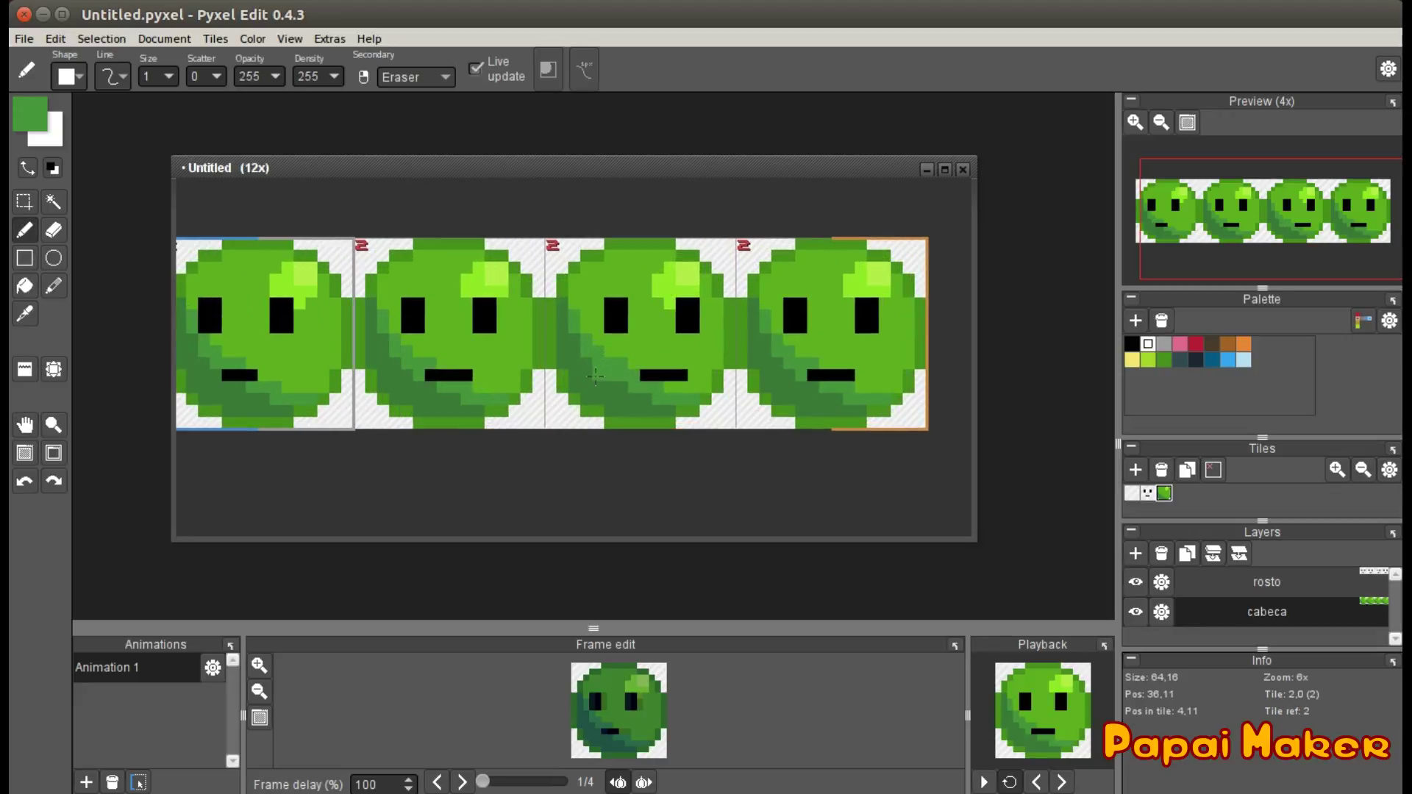
scroll(596, 376, "down", 2)
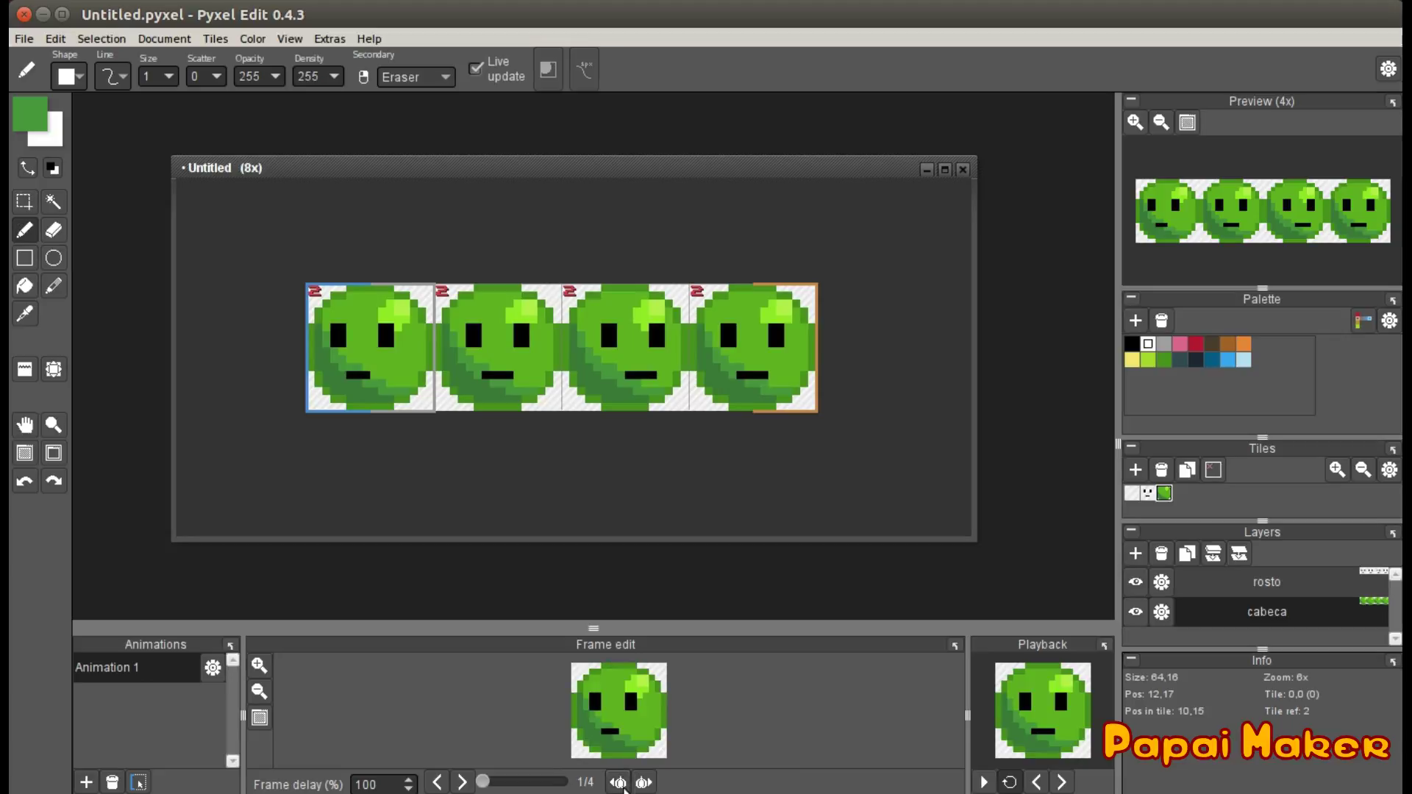
scroll(504, 382, "up", 2)
scroll(529, 393, "down", 2)
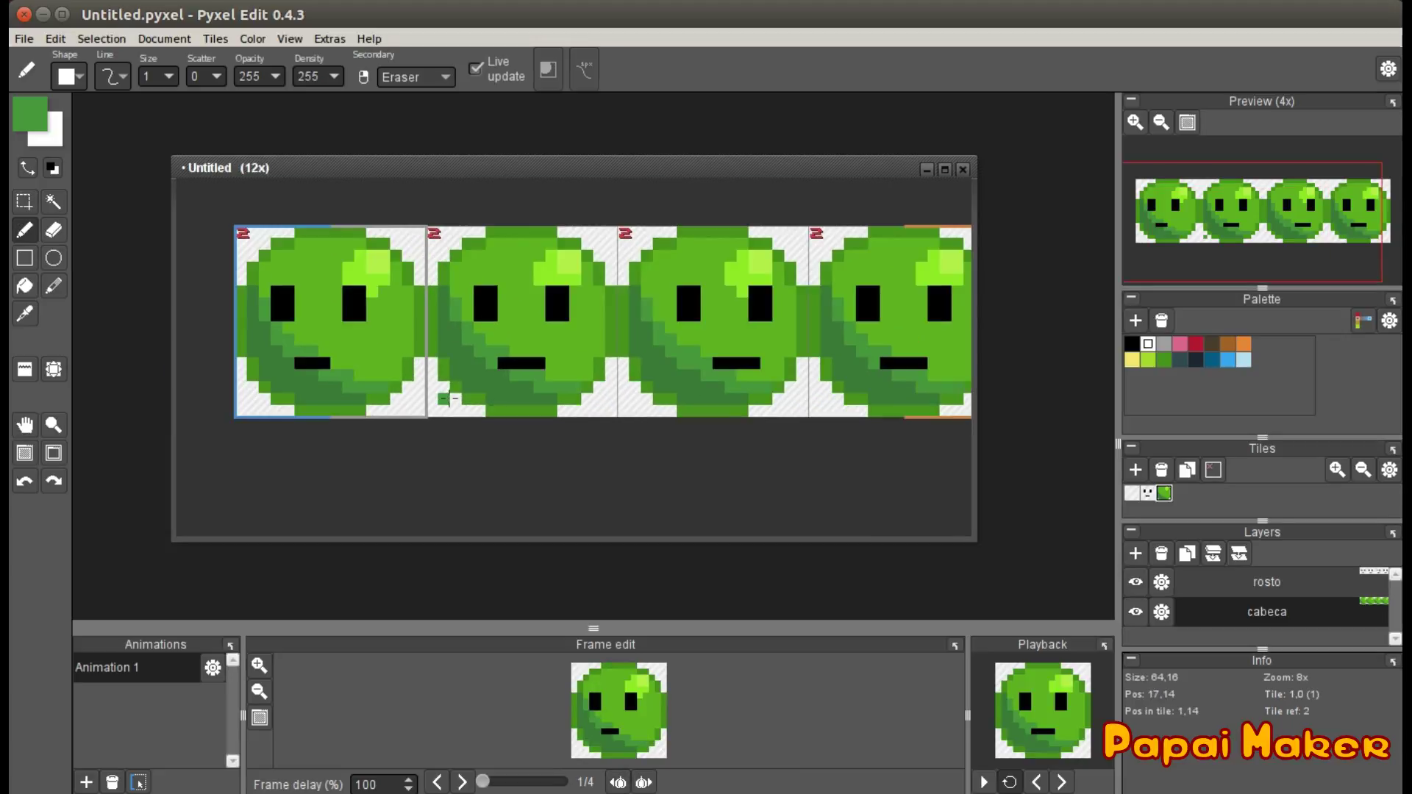
scroll(539, 402, "down", 1)
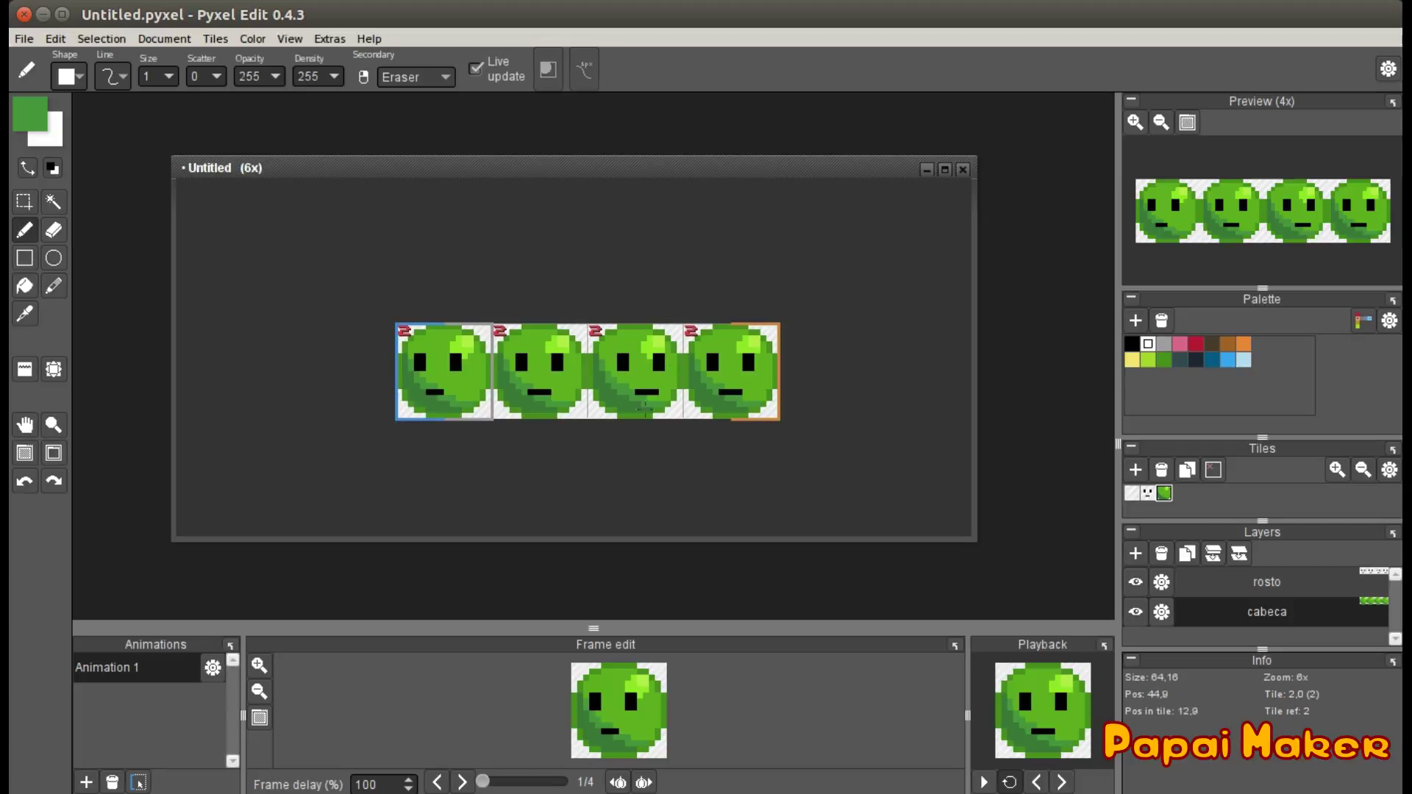
scroll(614, 412, "up", 1)
scroll(599, 404, "down", 1)
mouse_move(605, 355)
left_mouse_down()
mouse_move(634, 360)
mouse_move(606, 356)
left_mouse_up()
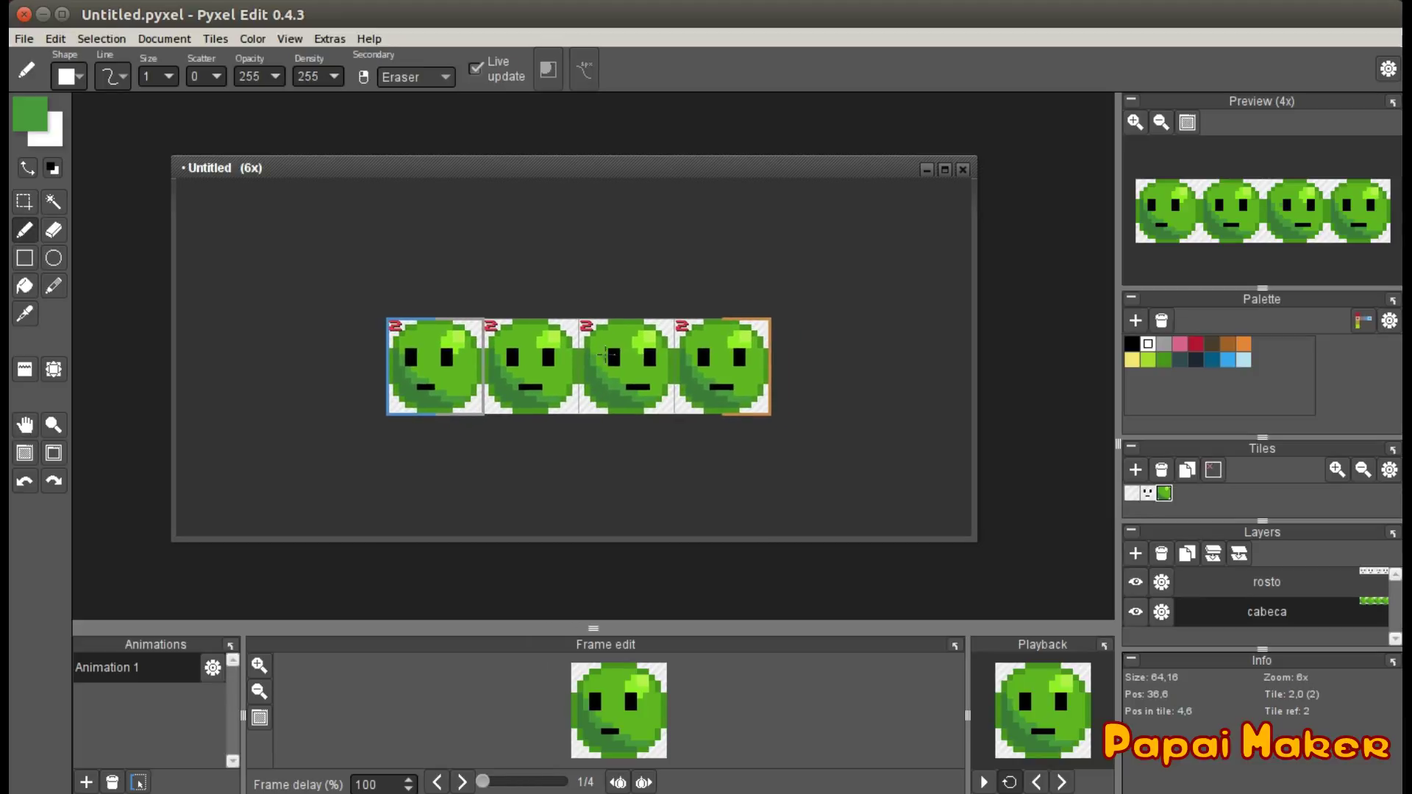